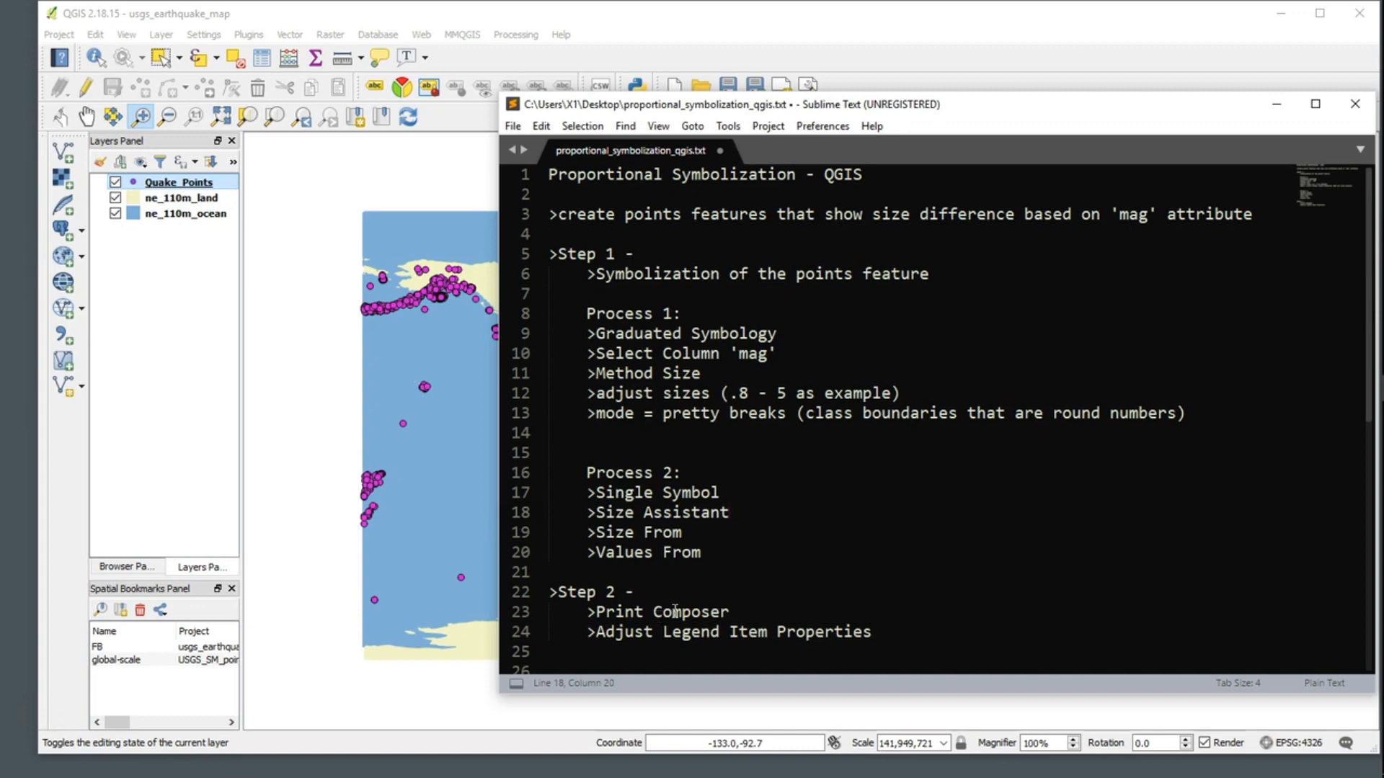
Step: Review the Process 1 and Process 2 symbolization notes against the earthquake map, and move the notes clear of the map
drag(1009, 108, 896, 572)
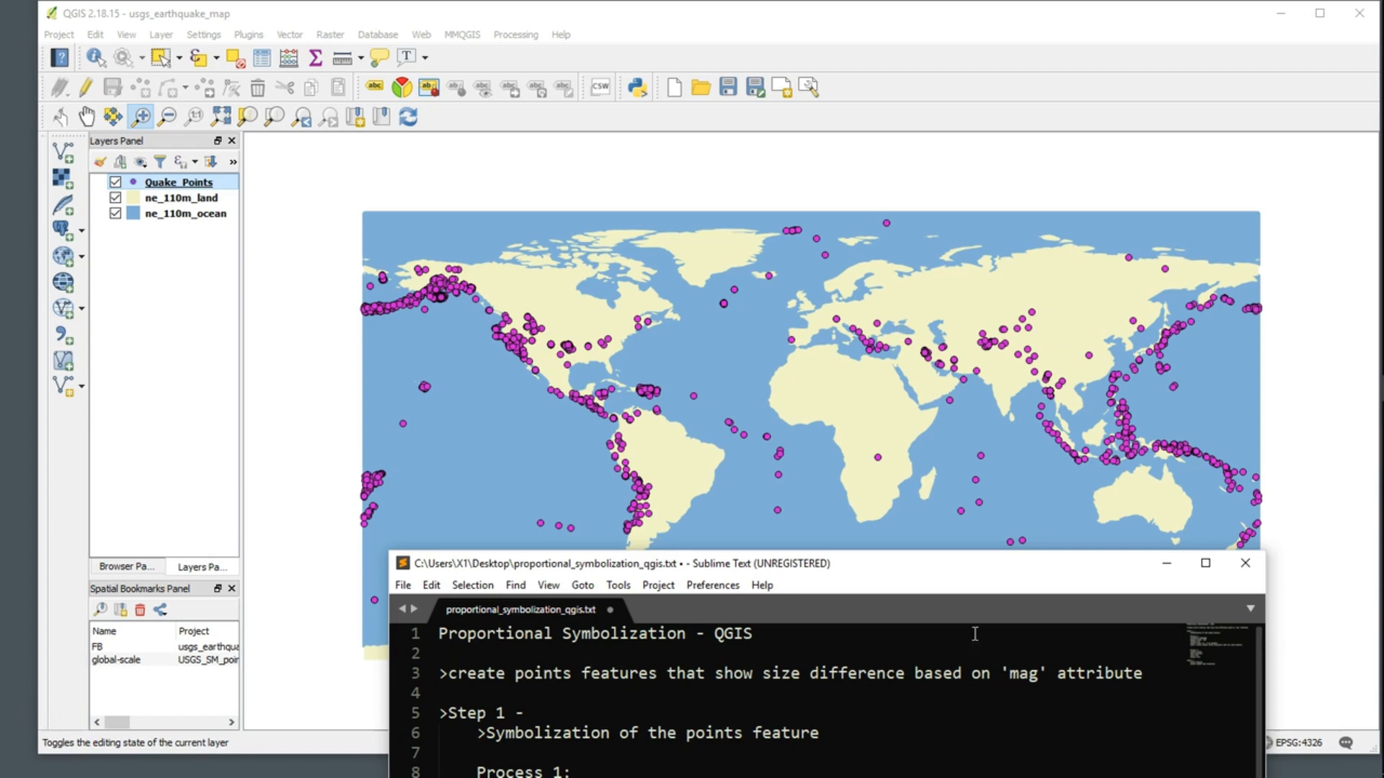
drag(976, 574, 971, 703)
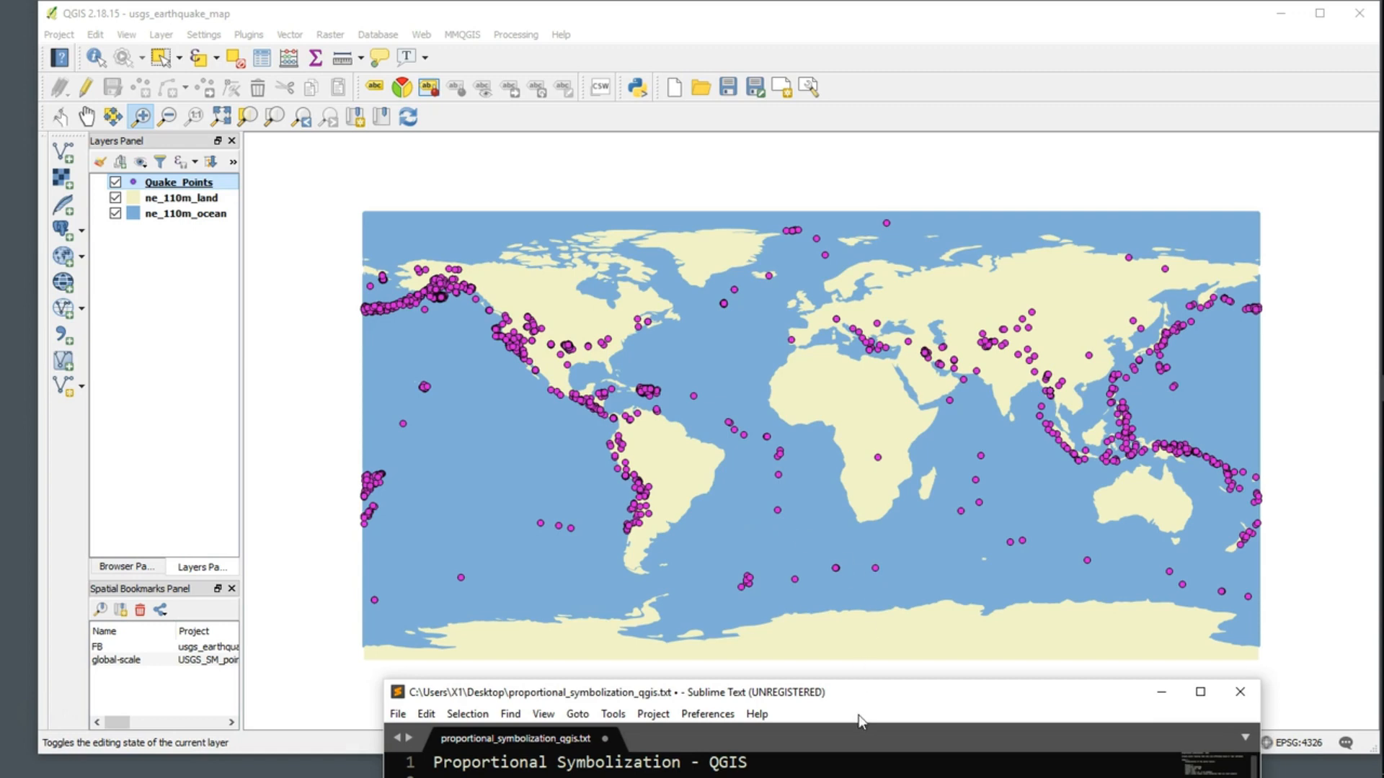
drag(872, 703, 918, 149)
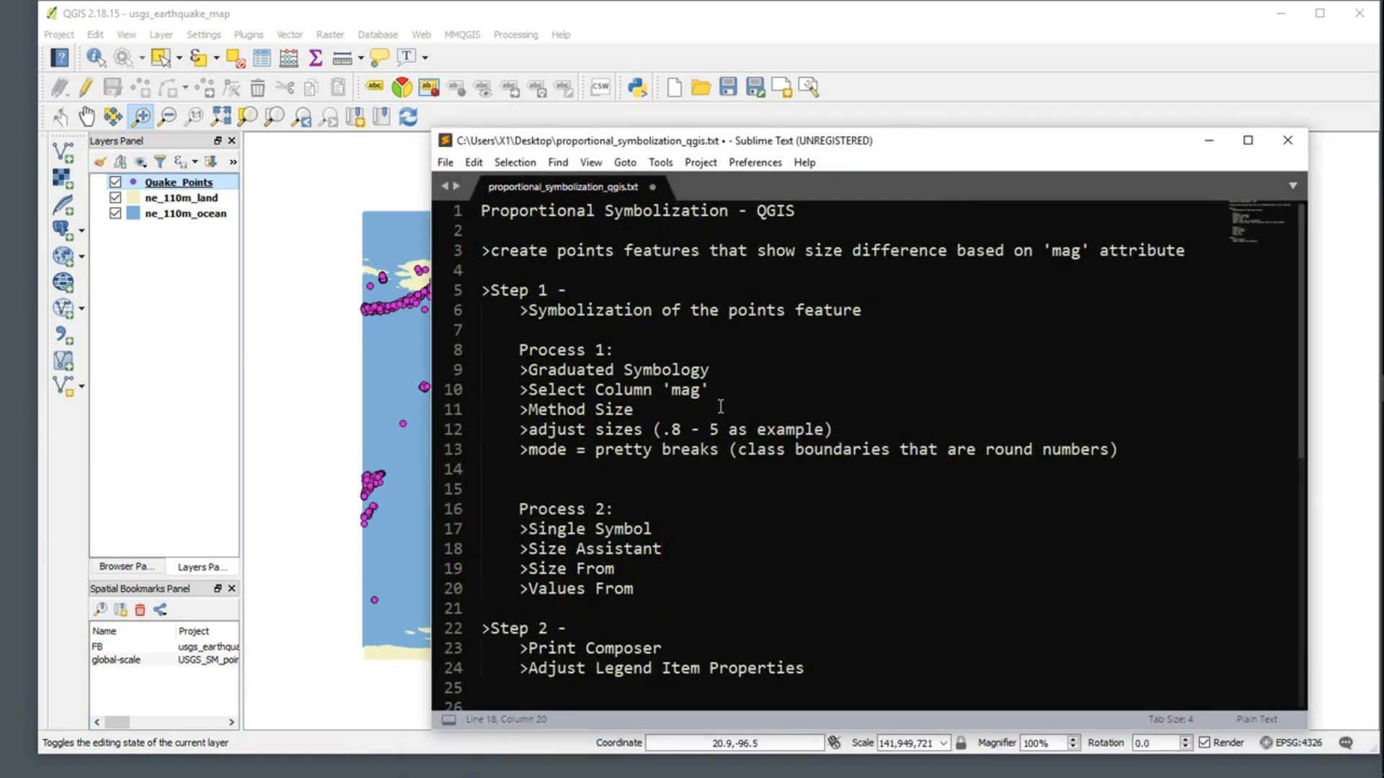
drag(716, 370, 519, 371)
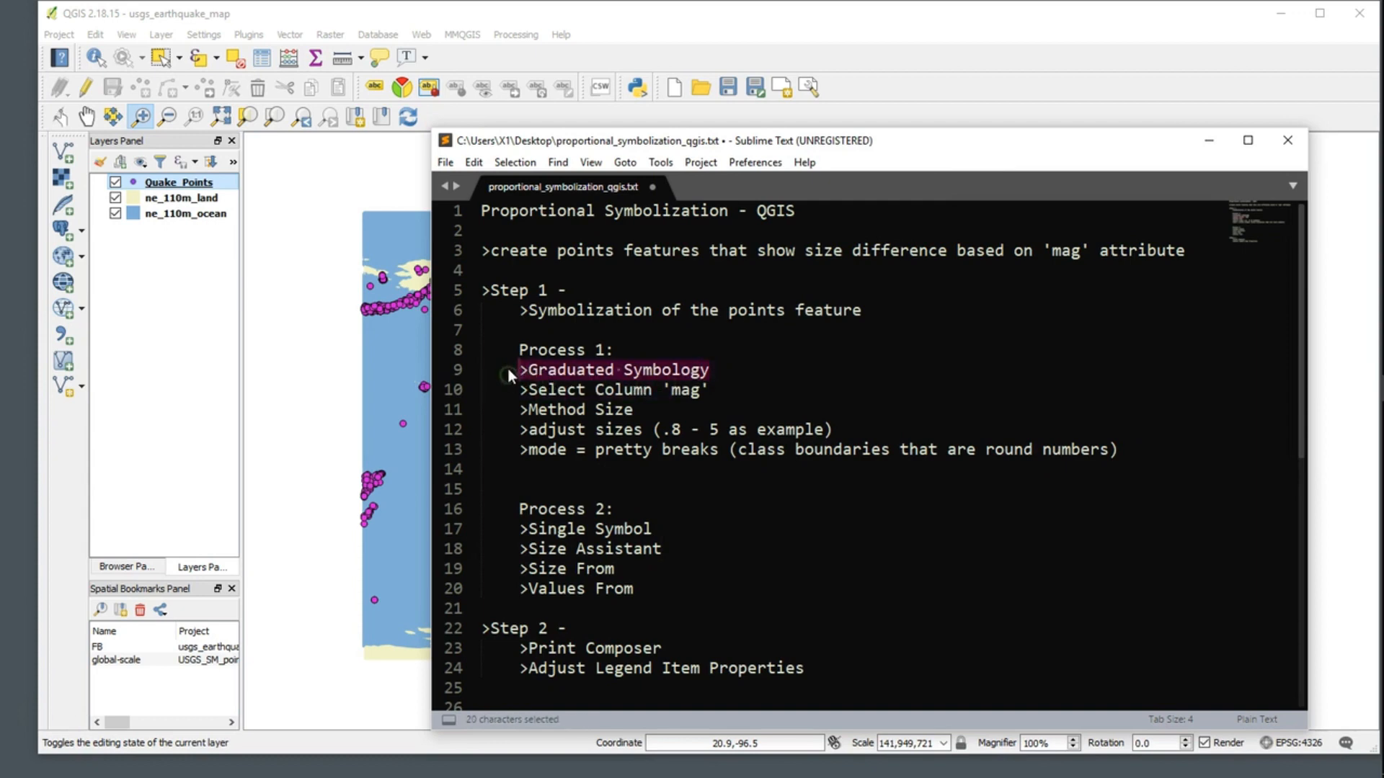
drag(654, 529, 519, 533)
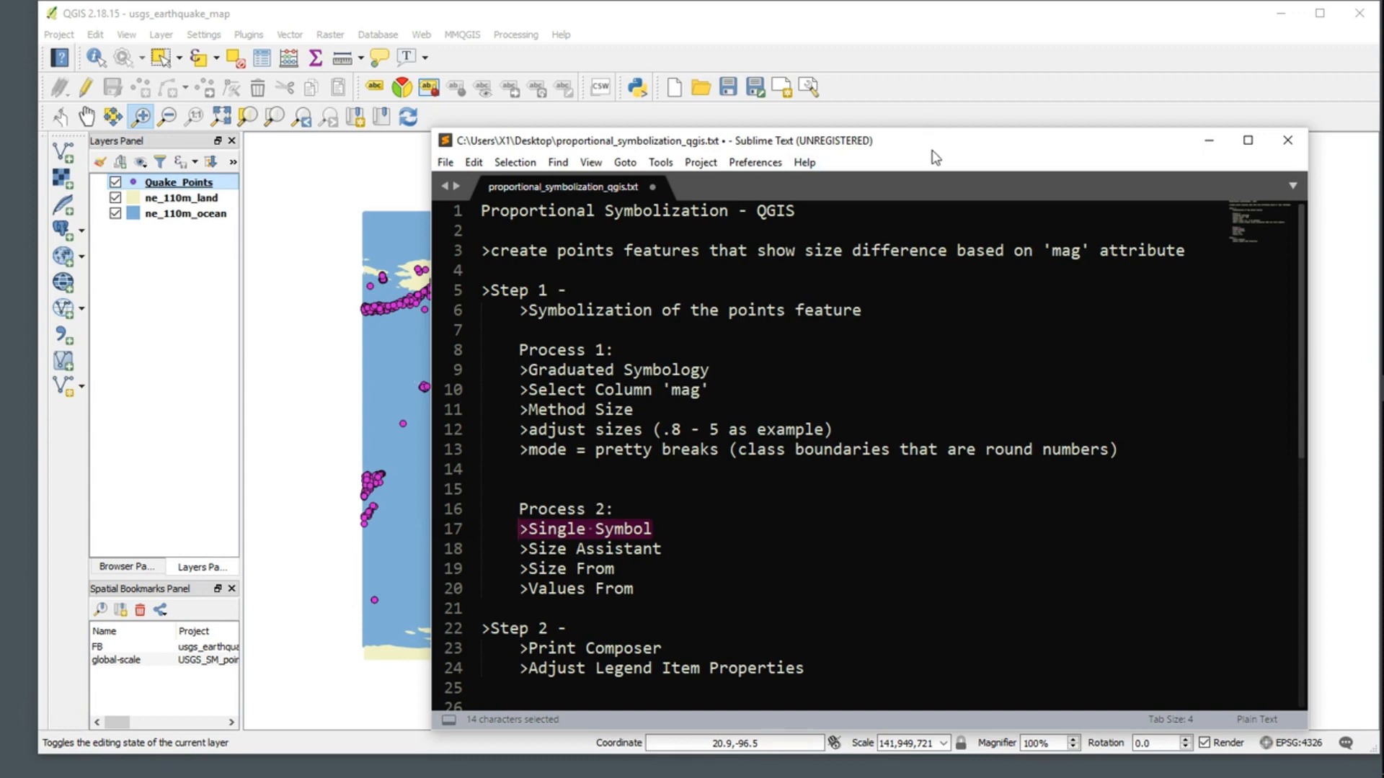
drag(934, 157, 940, 591)
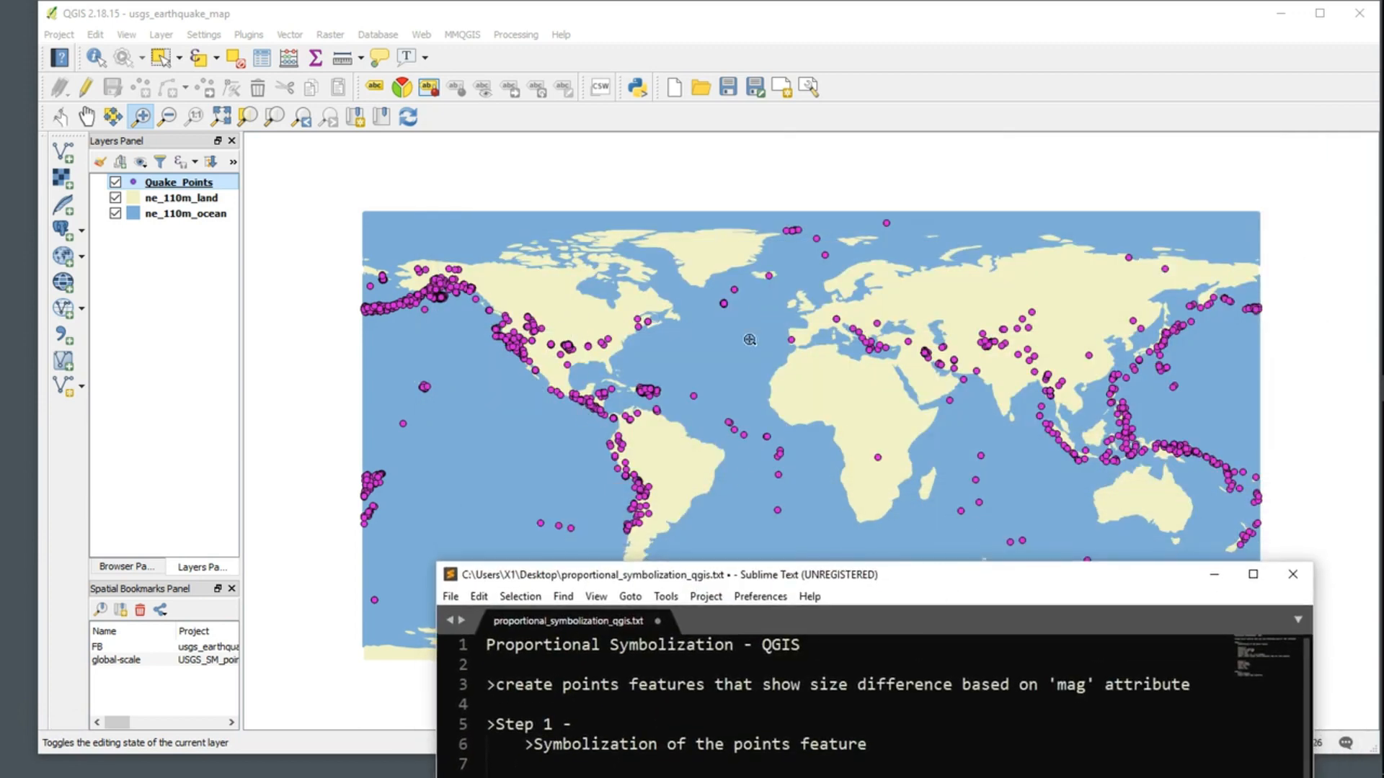
Step: Set the Quake_Points layer's simple marker shape to a square and apply it
click(202, 189)
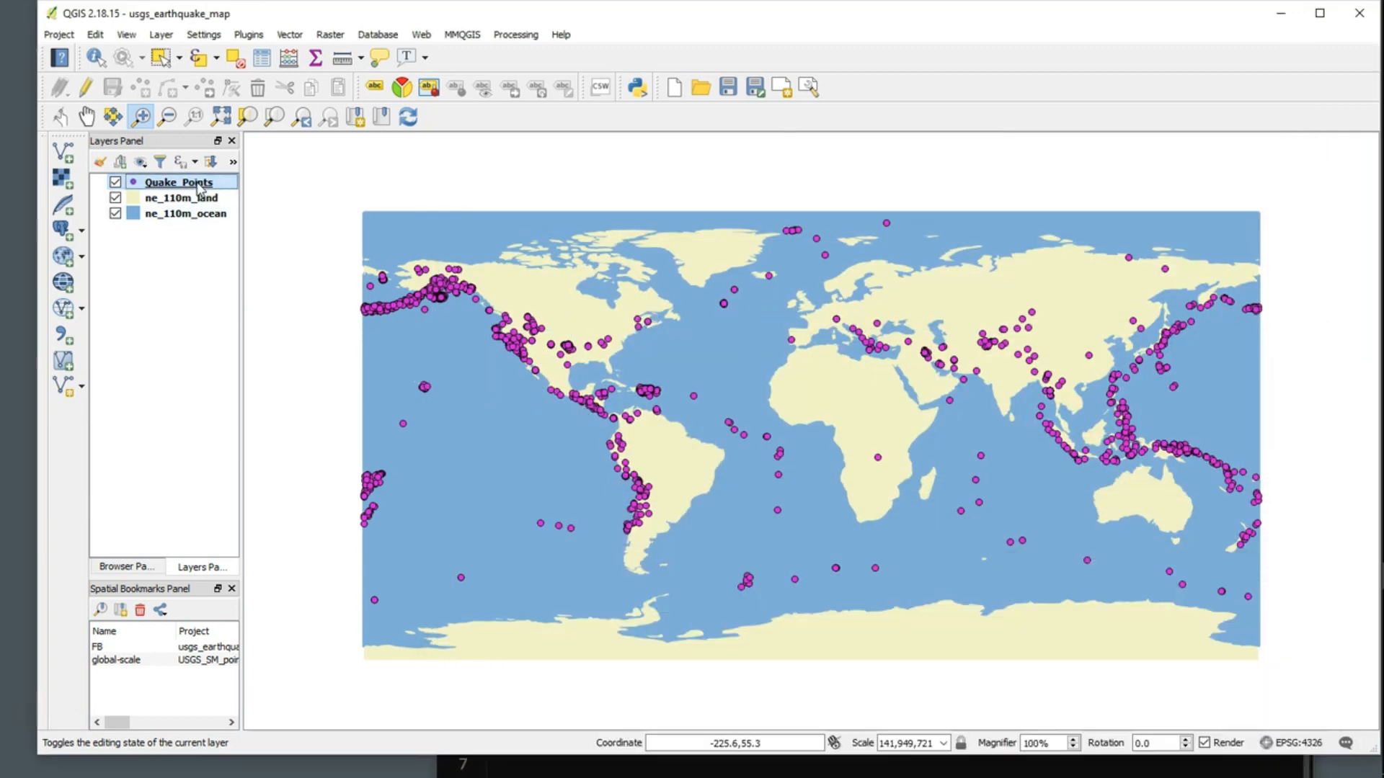
right_click(201, 189)
click(283, 473)
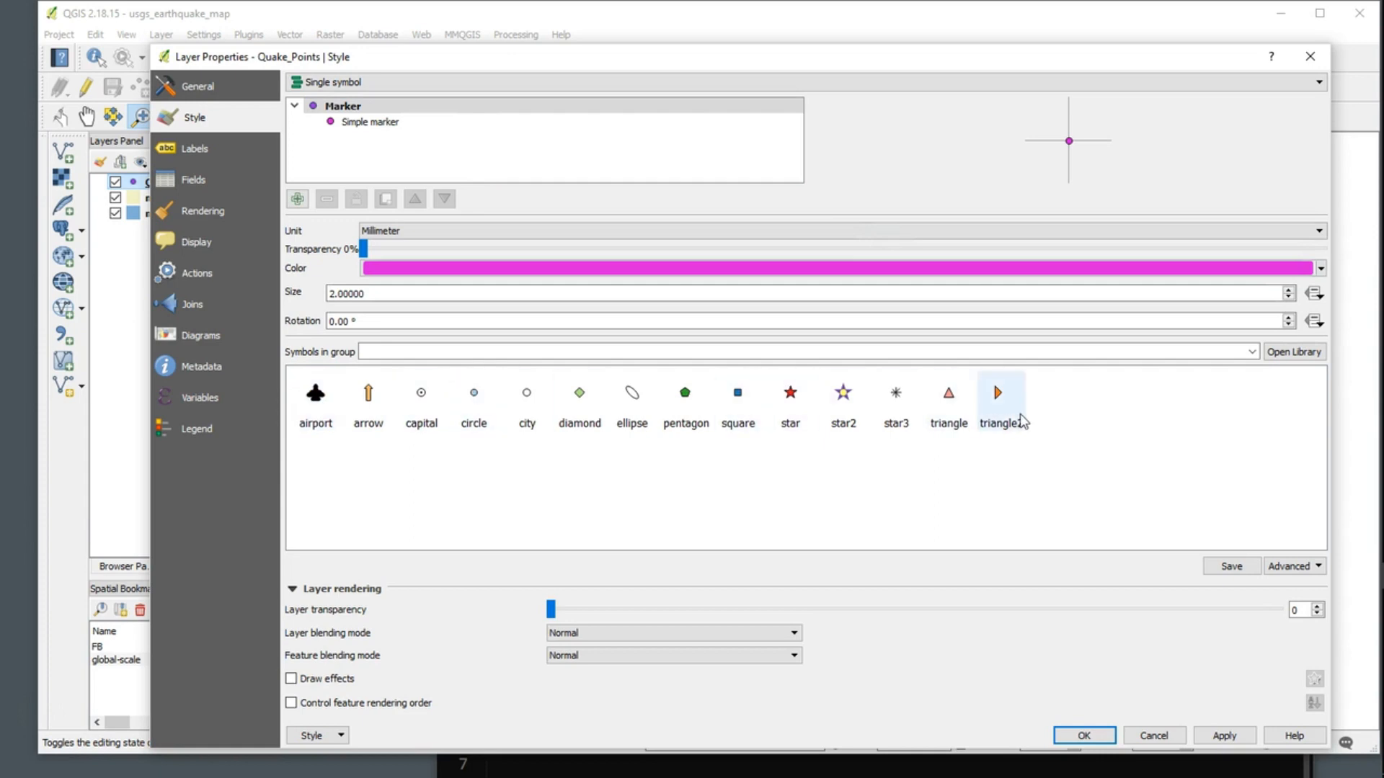
click(369, 122)
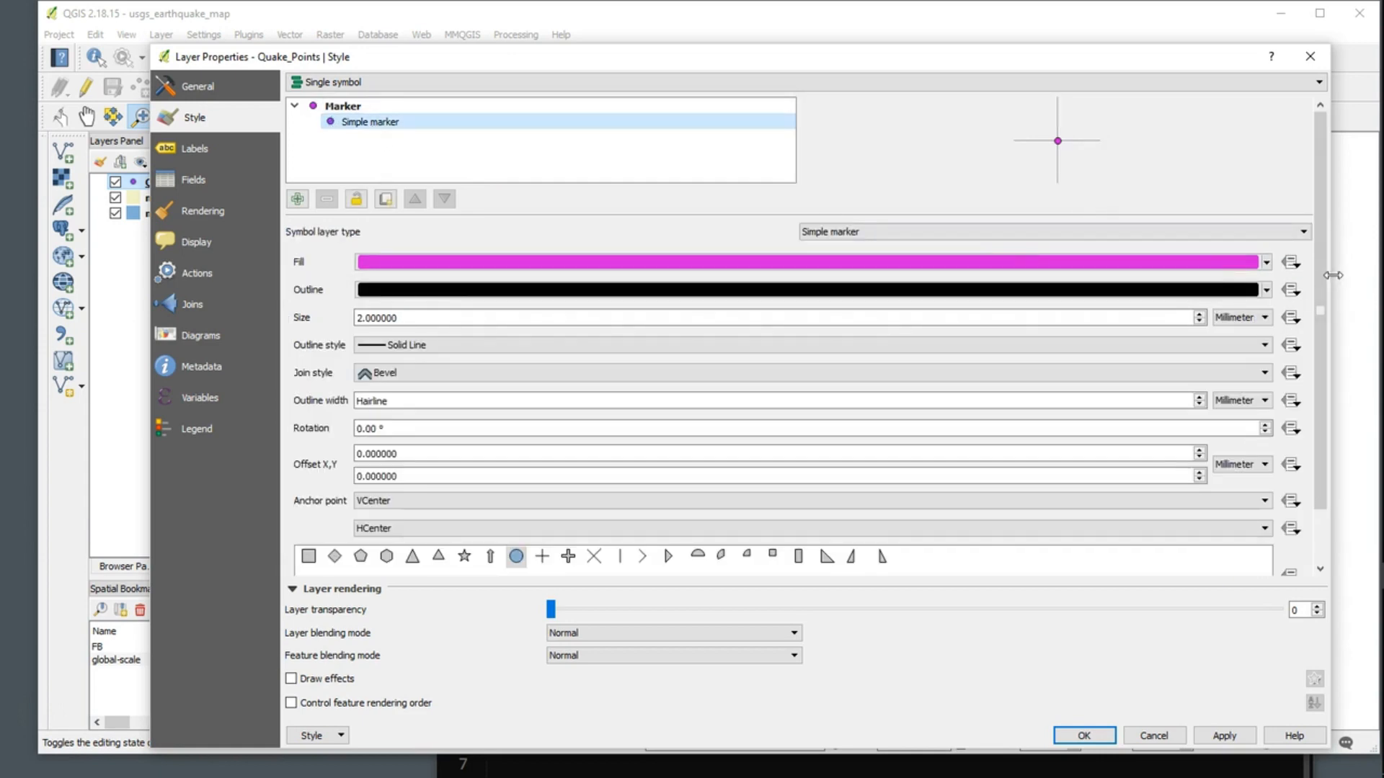
drag(1319, 273, 1318, 318)
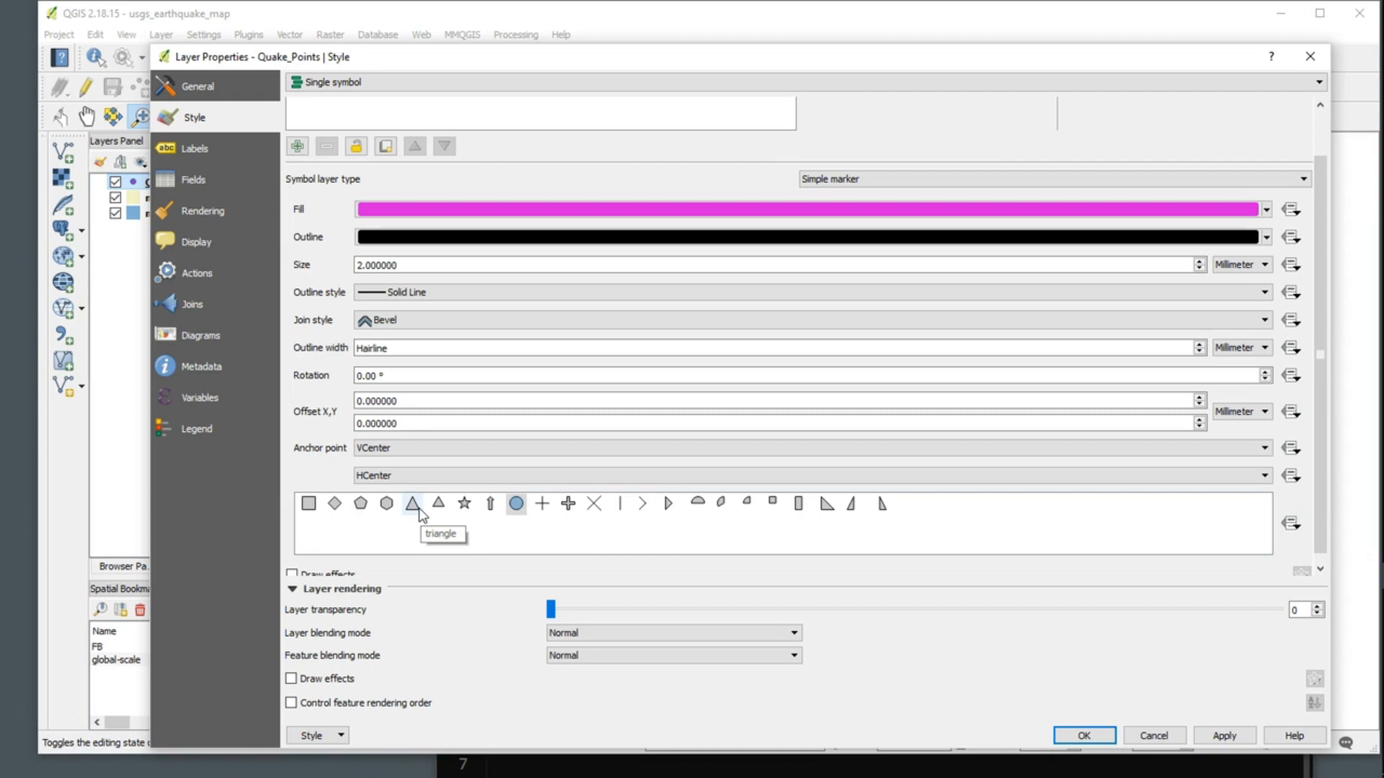
click(311, 507)
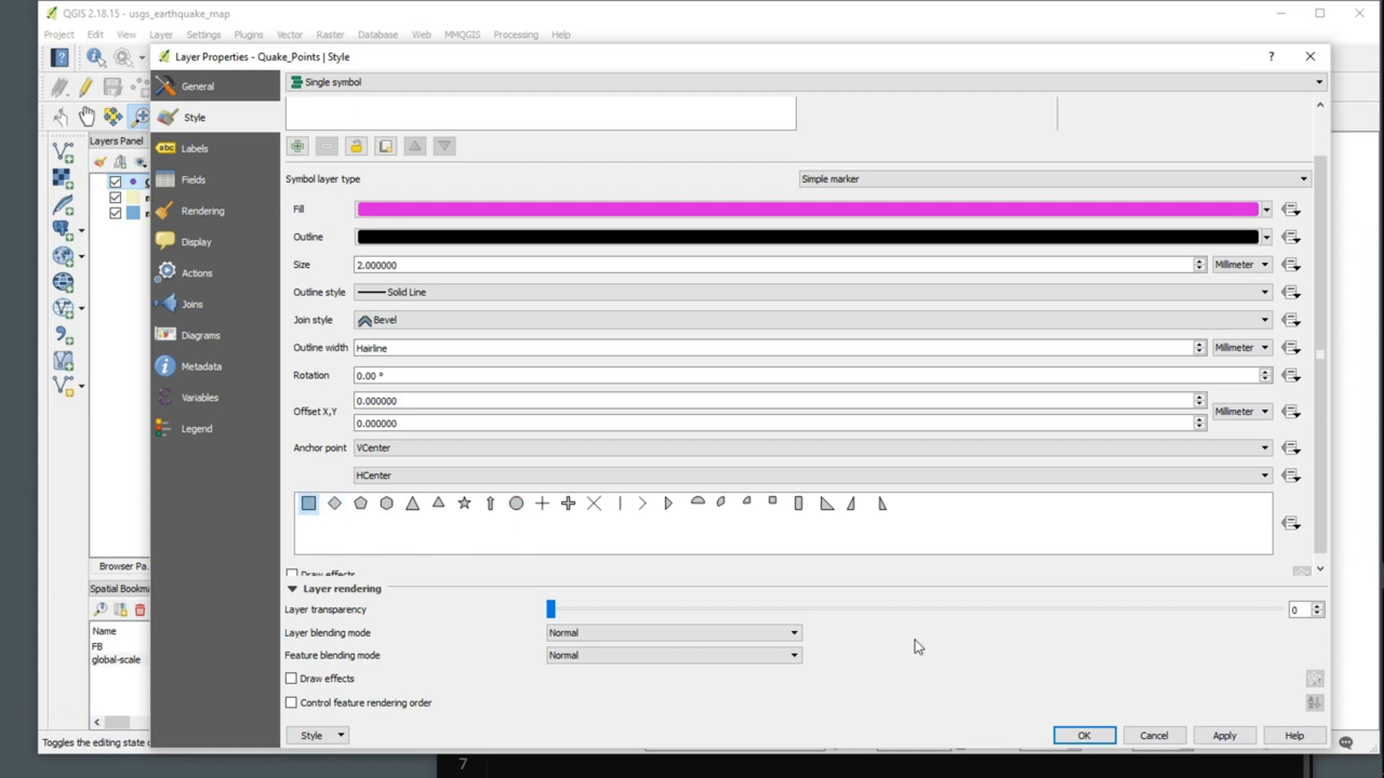
click(1225, 735)
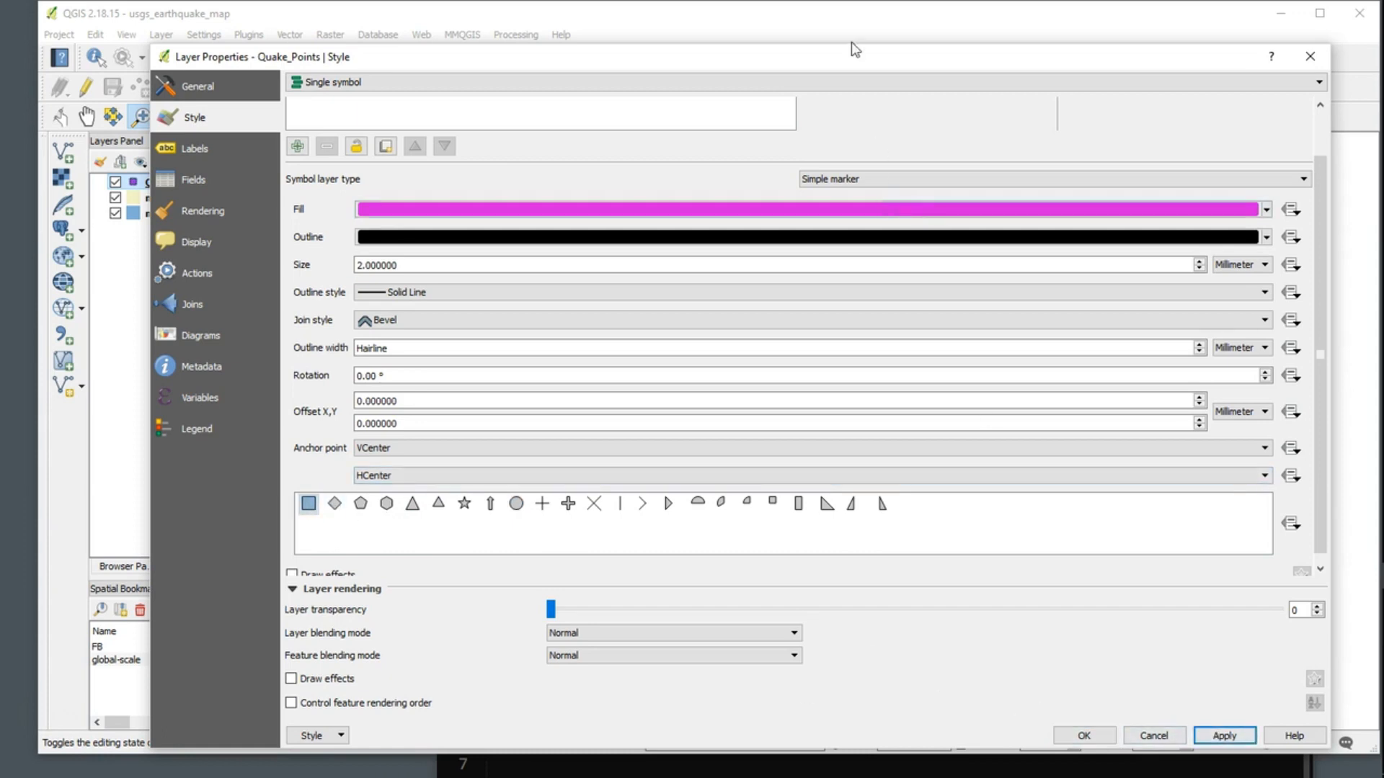
Step: Change the Quake_Points simple marker back to a circle, apply it and close the layer properties
mouse_move(880, 63)
mouse_down()
mouse_move(630, 575)
mouse_move(631, 696)
mouse_move(684, 693)
mouse_move(828, 127)
mouse_move(815, 85)
mouse_up()
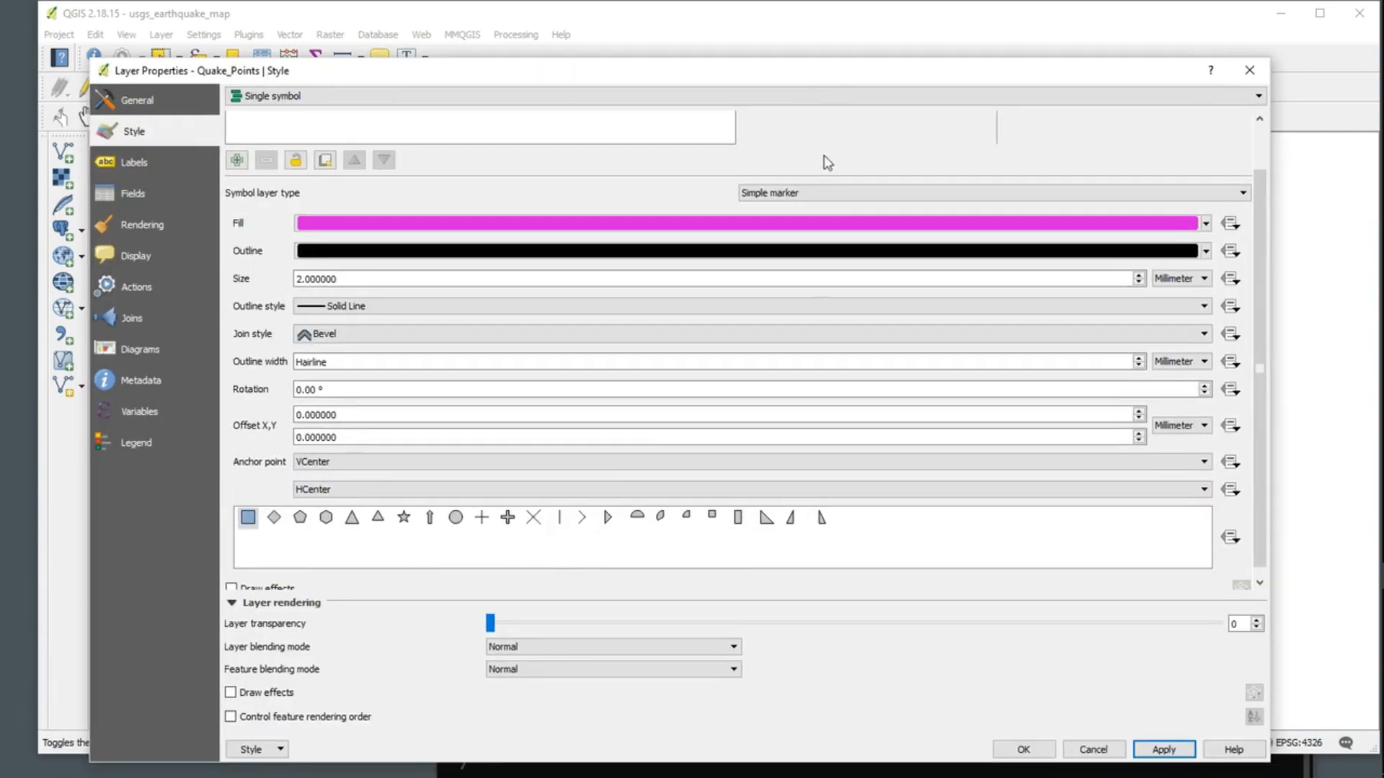
click(456, 518)
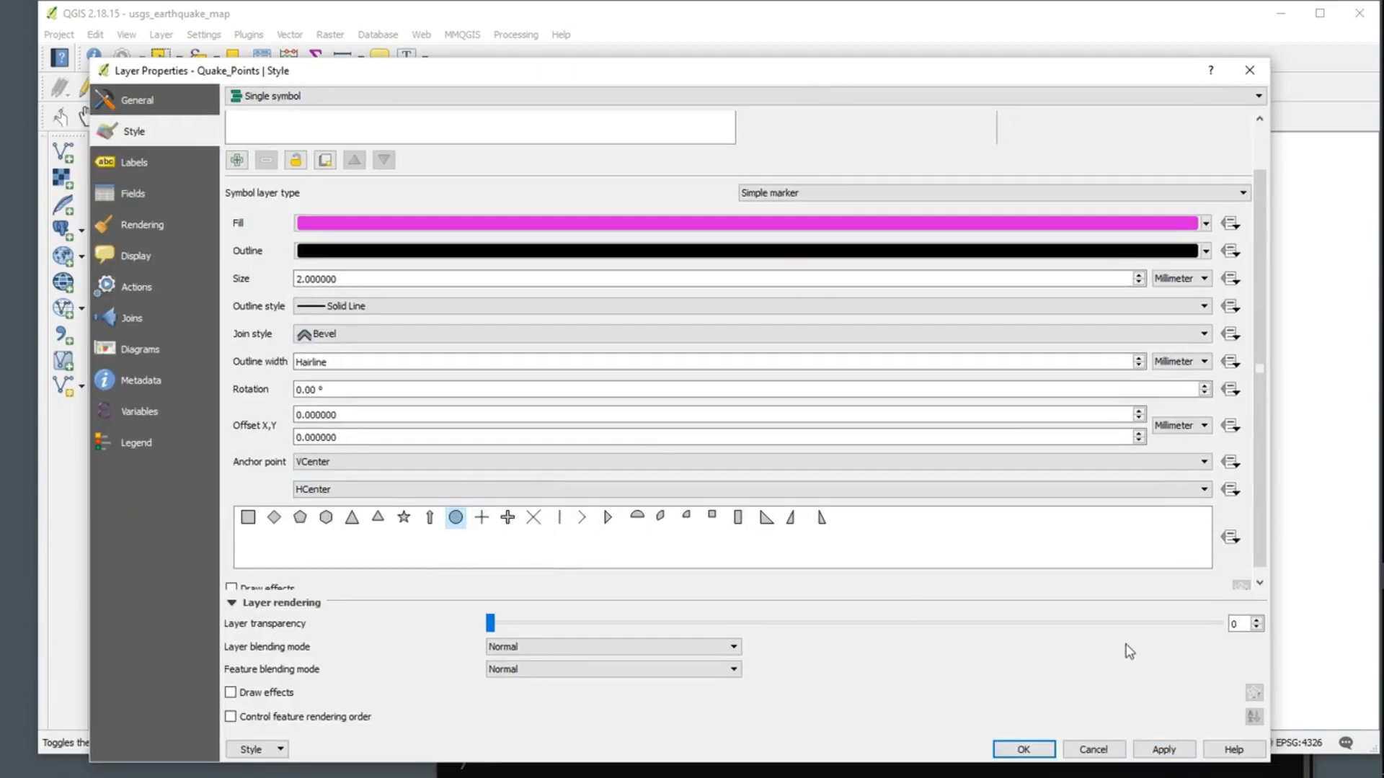
click(1165, 751)
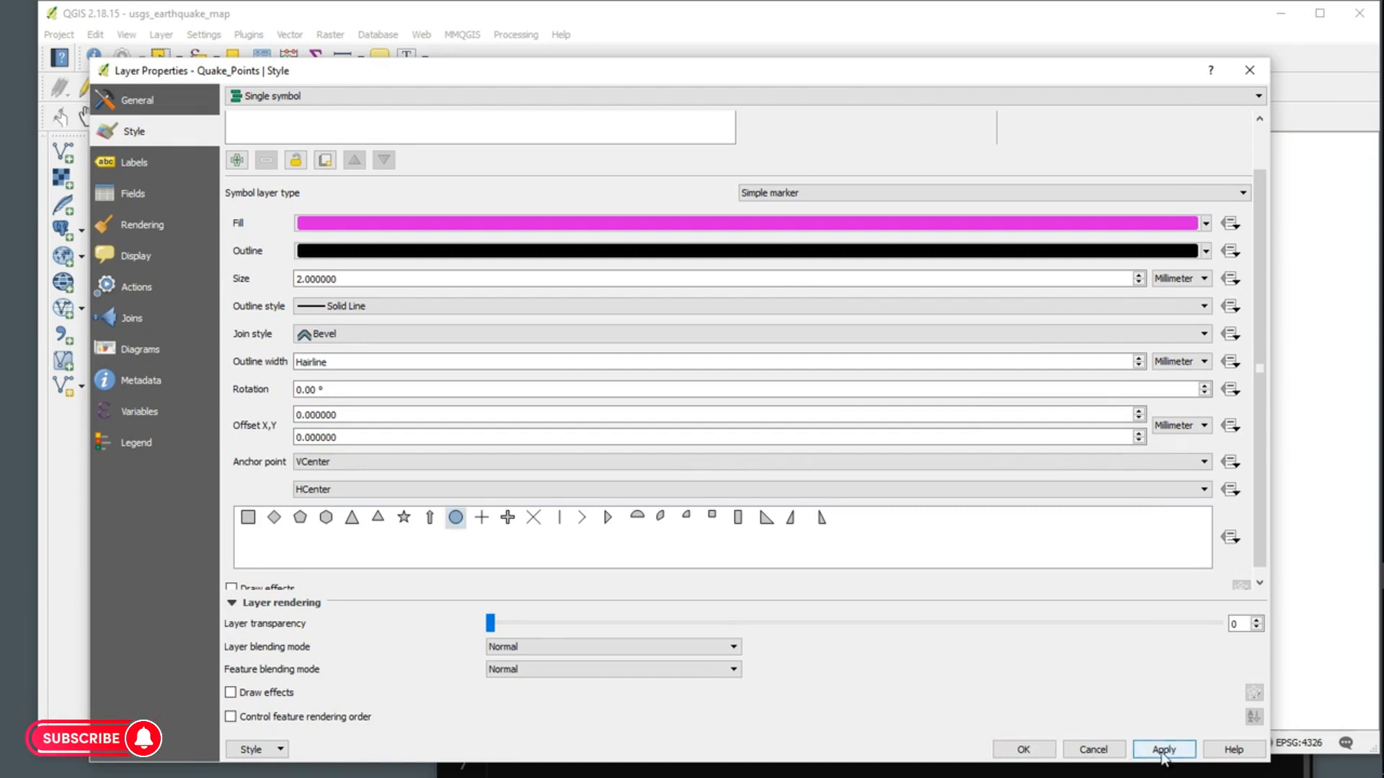
click(1024, 750)
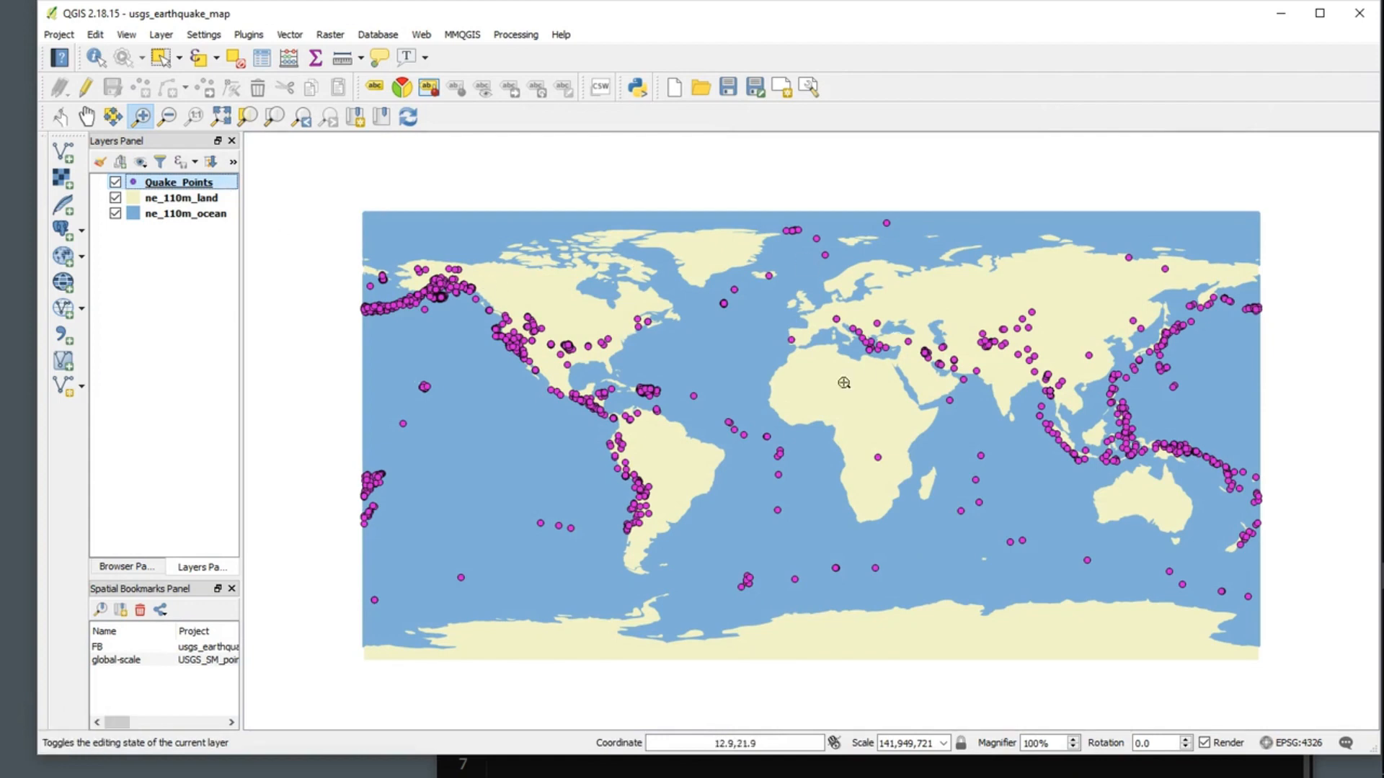
Step: Style the Quake_Points layer with graduated symbols based on the mag column, using the Size method
right_click(191, 186)
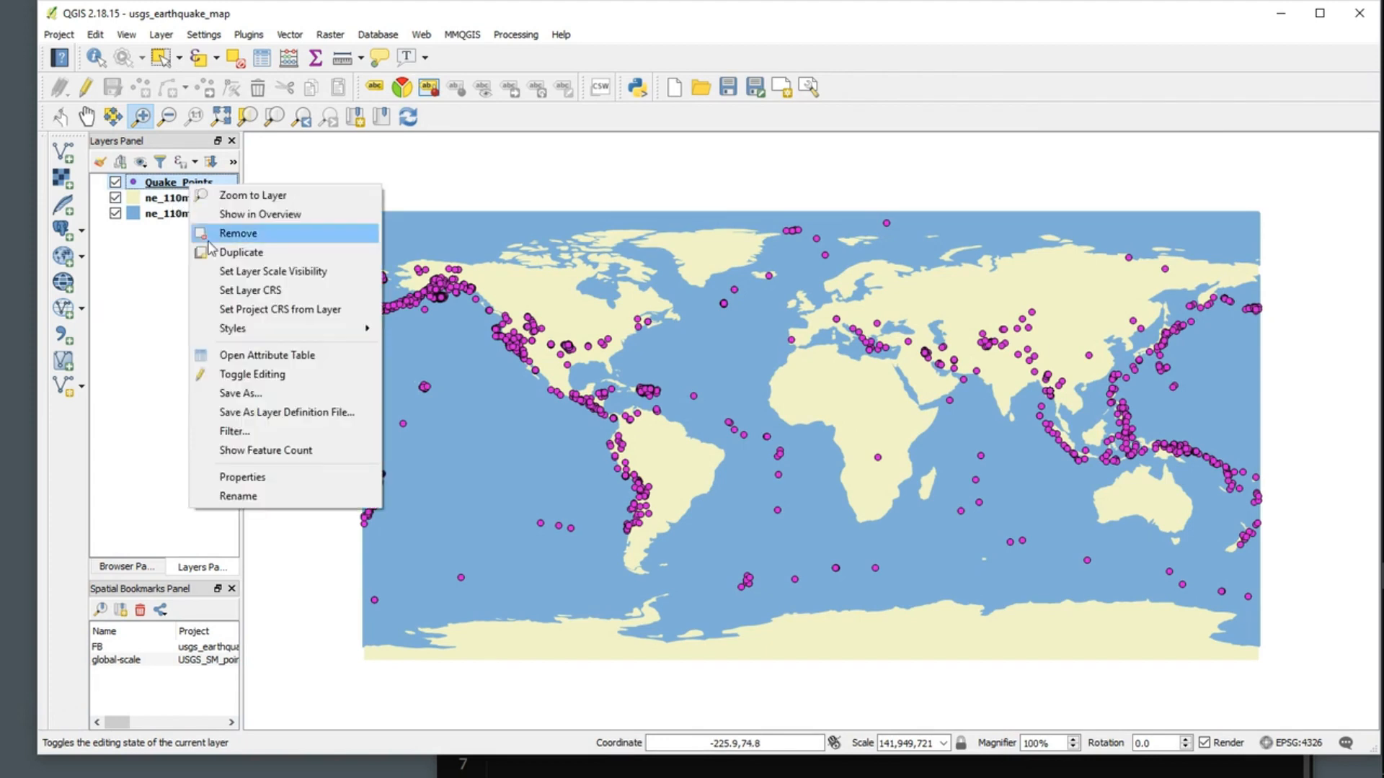
click(269, 476)
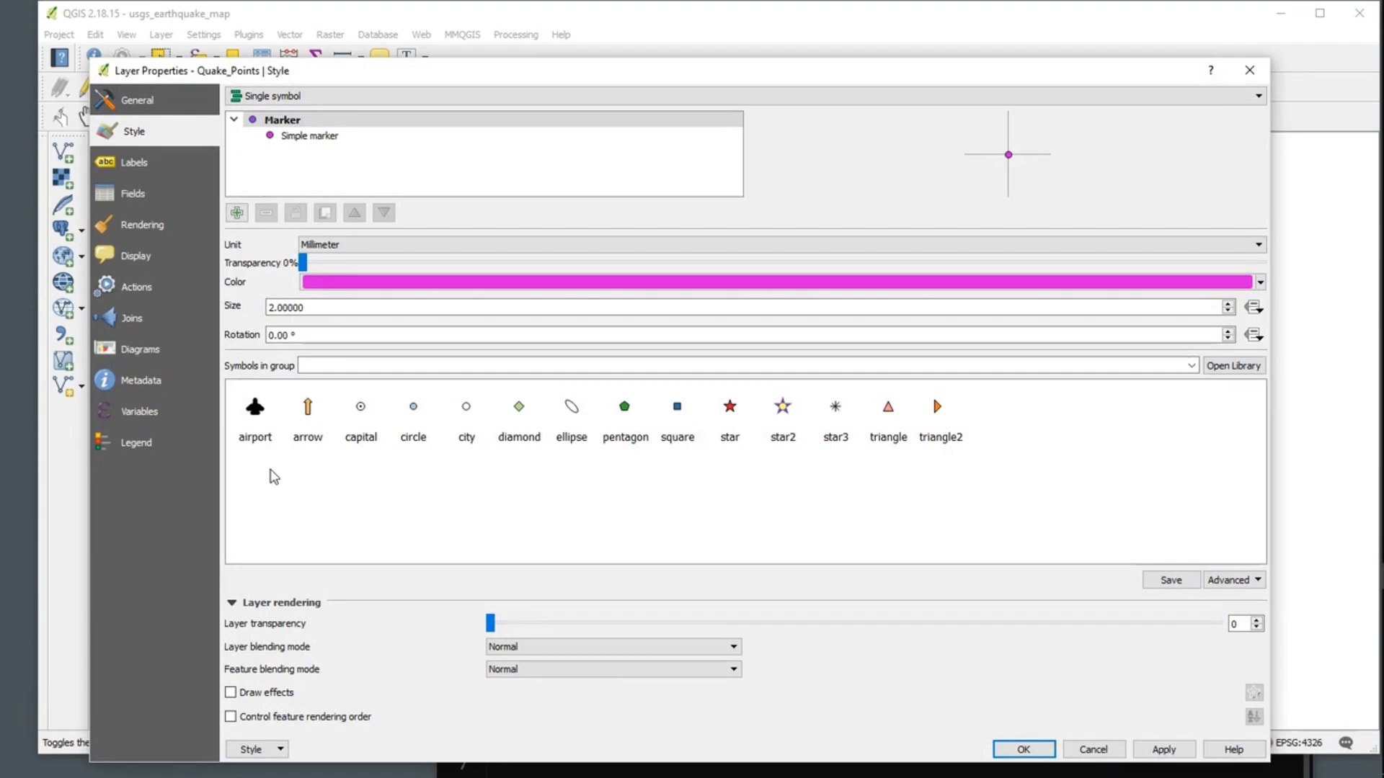
click(441, 99)
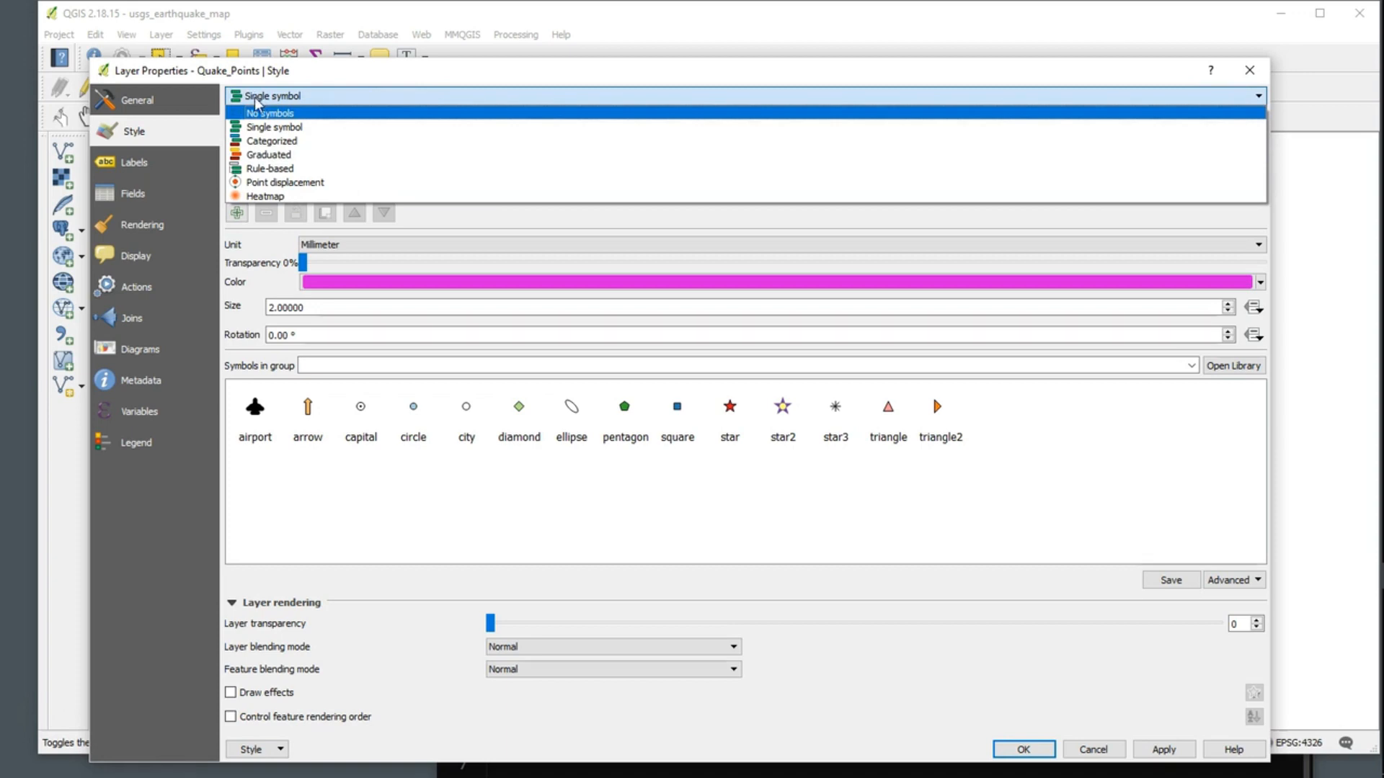
click(268, 154)
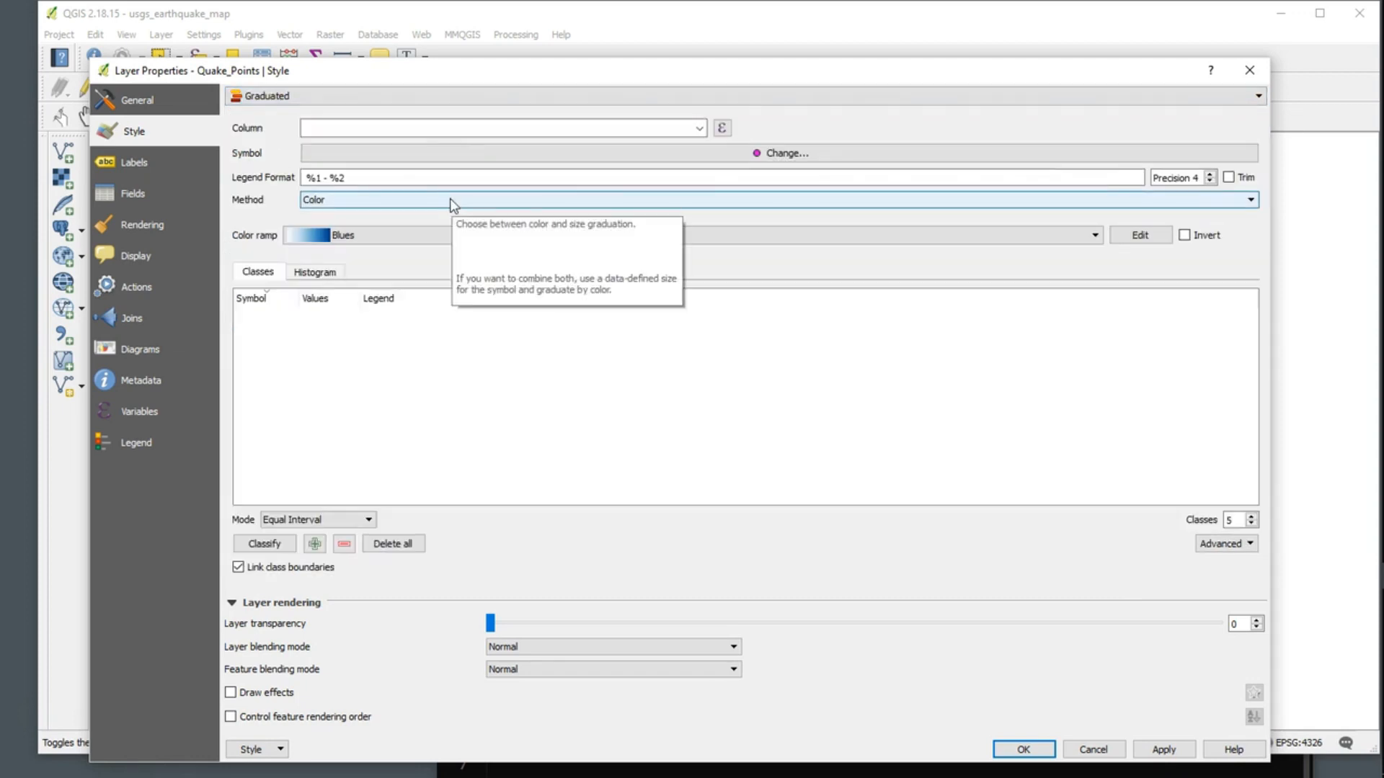
click(699, 128)
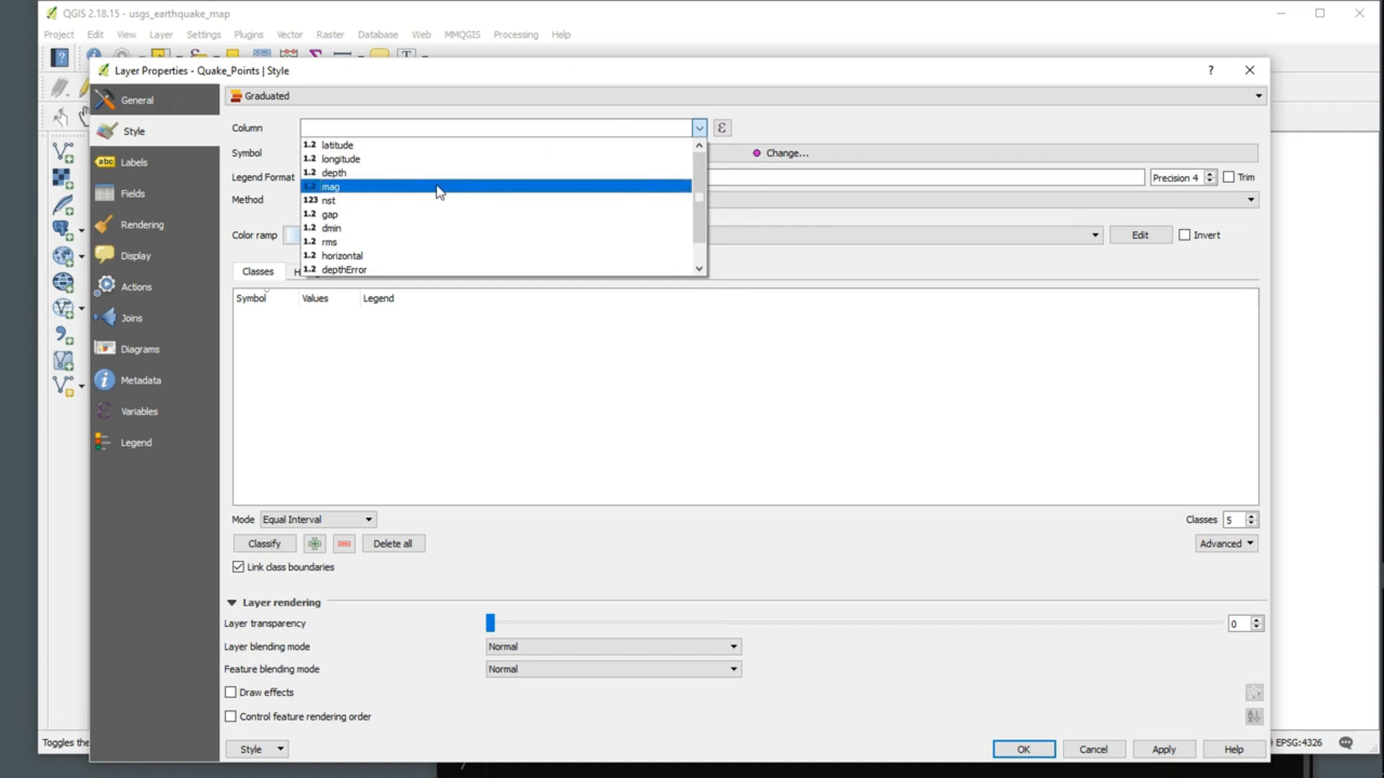
click(324, 190)
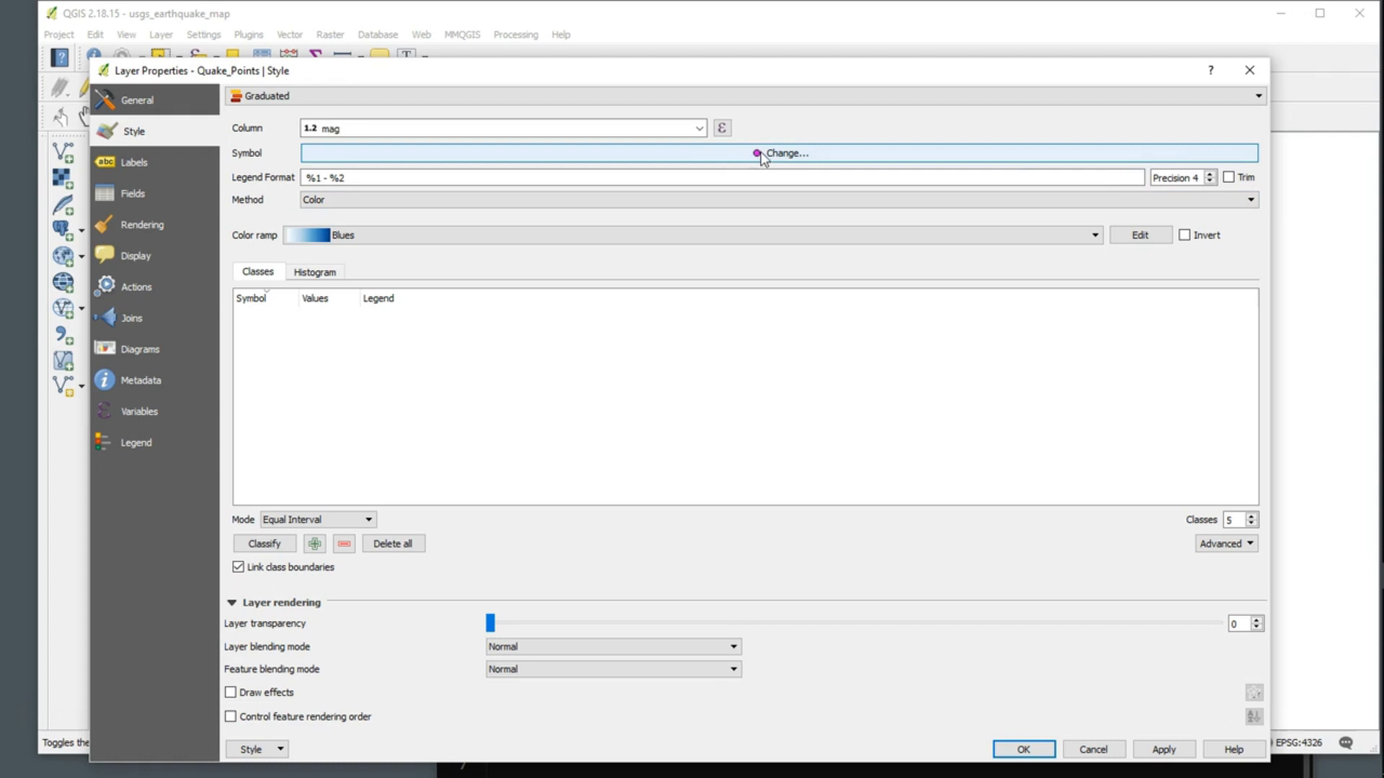
click(602, 201)
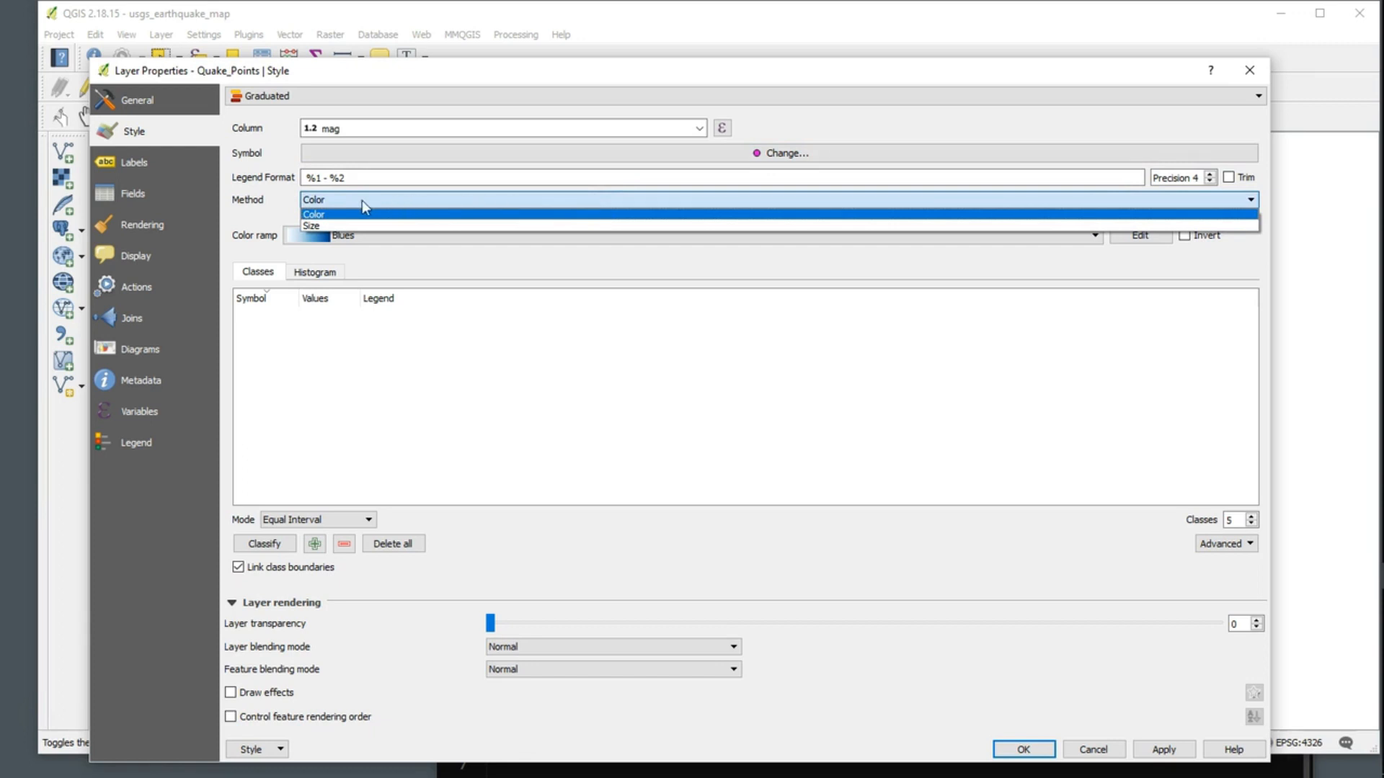
click(335, 227)
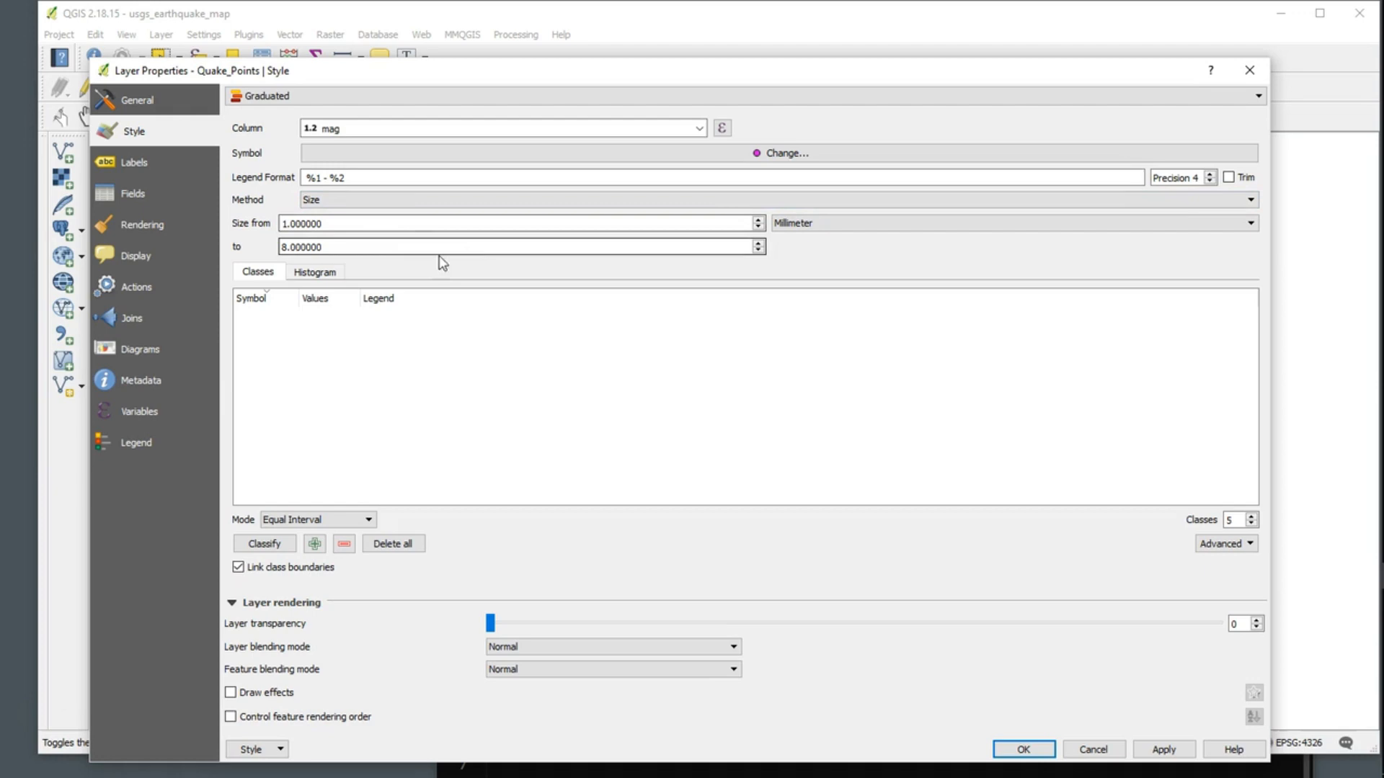
Step: Check the example size range in the Sublime Text notes and set the graduated symbol sizes from 0.8 to 5 millimetres
click(325, 226)
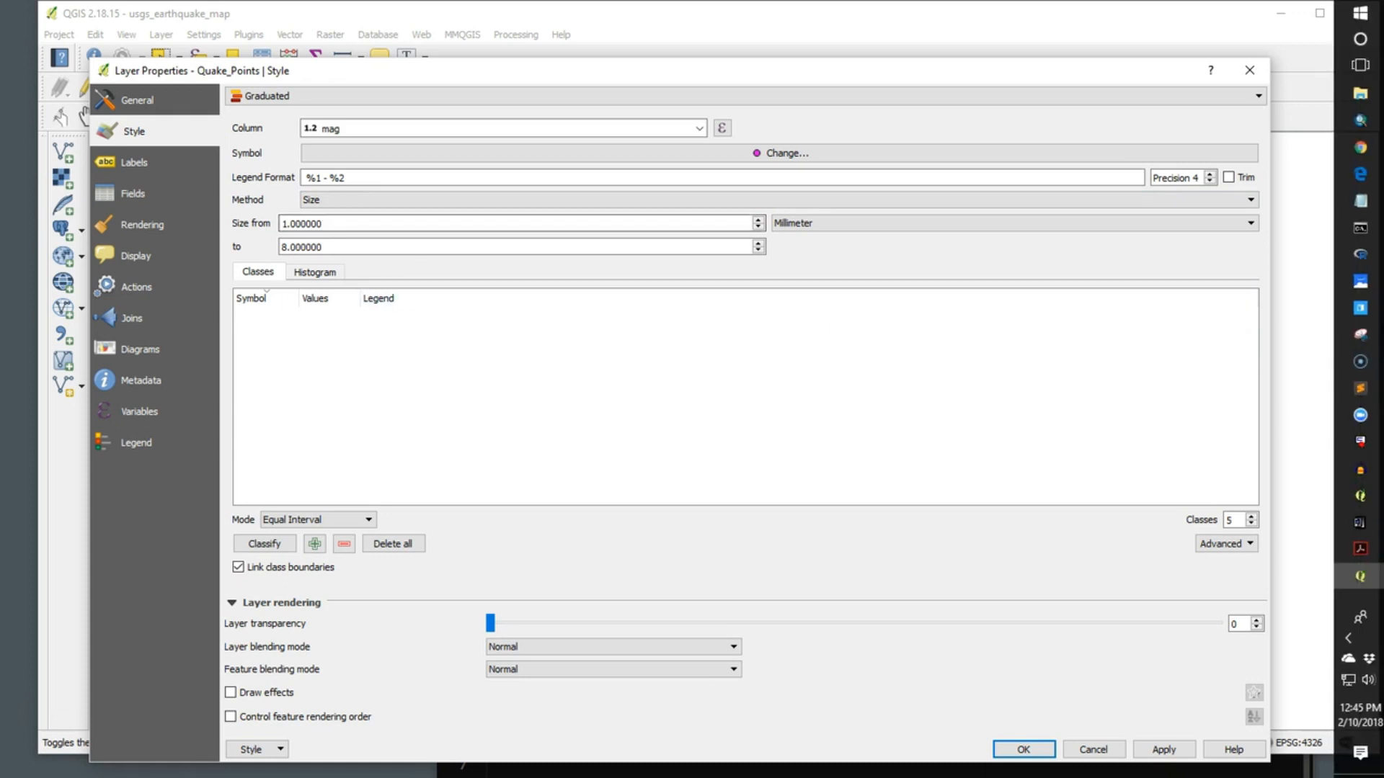
click(1366, 388)
drag(985, 580, 1014, 188)
drag(698, 471, 859, 470)
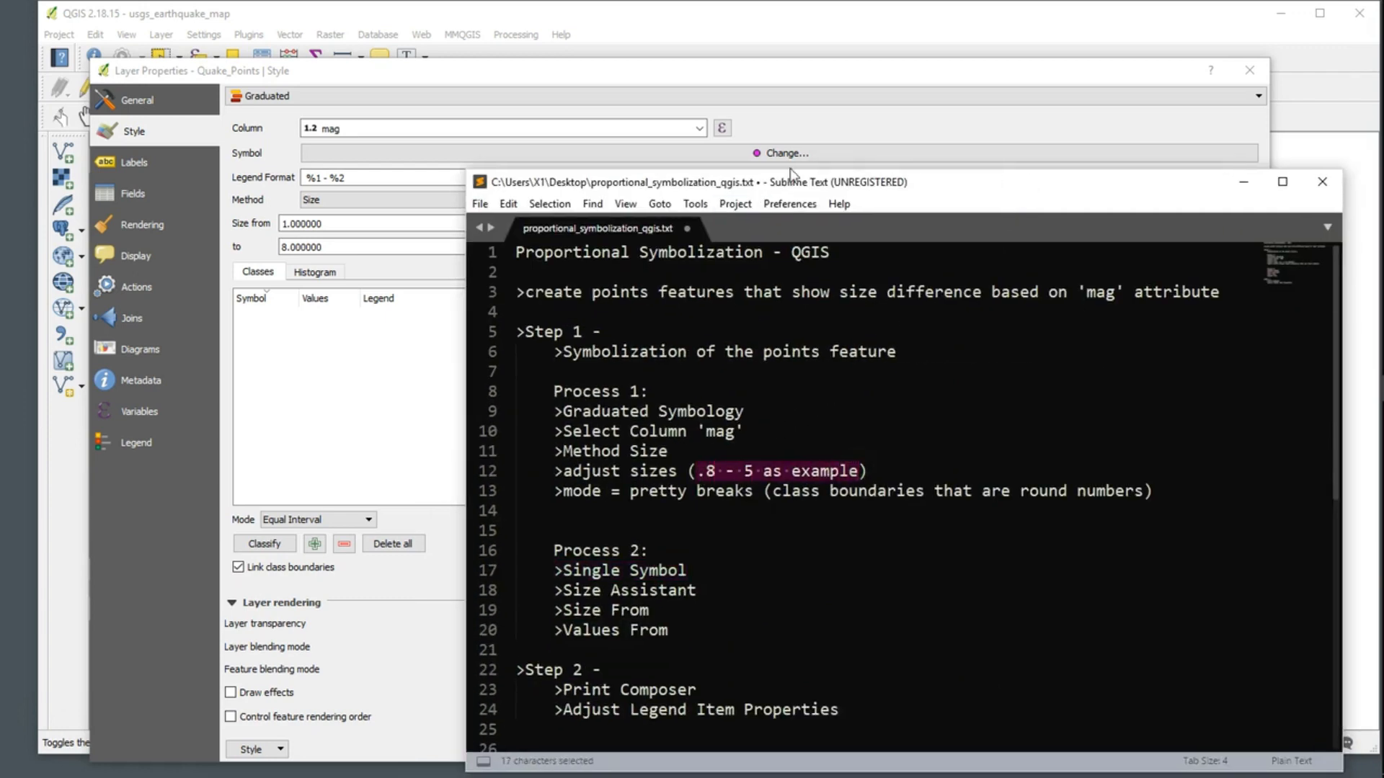
drag(809, 178, 917, 583)
click(365, 220)
drag(365, 220, 280, 222)
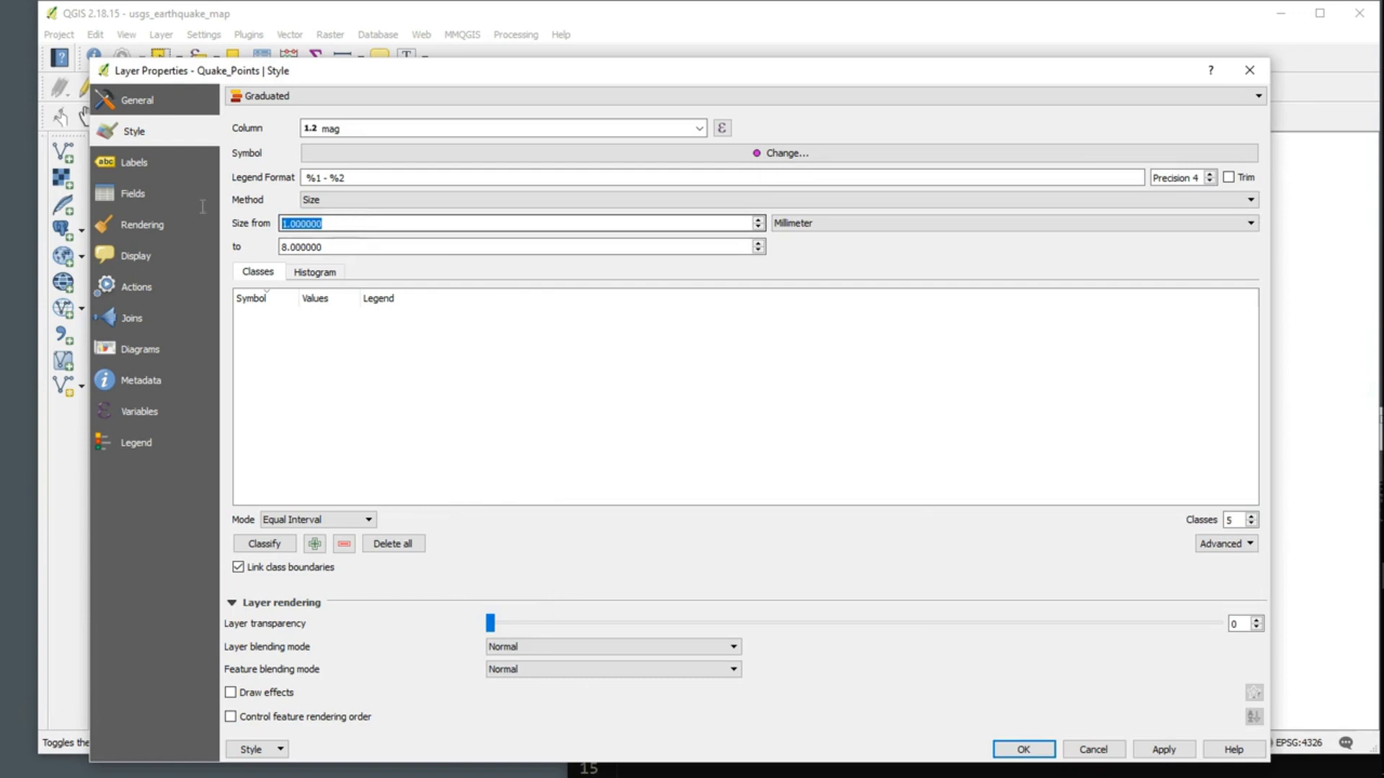
text(.8)
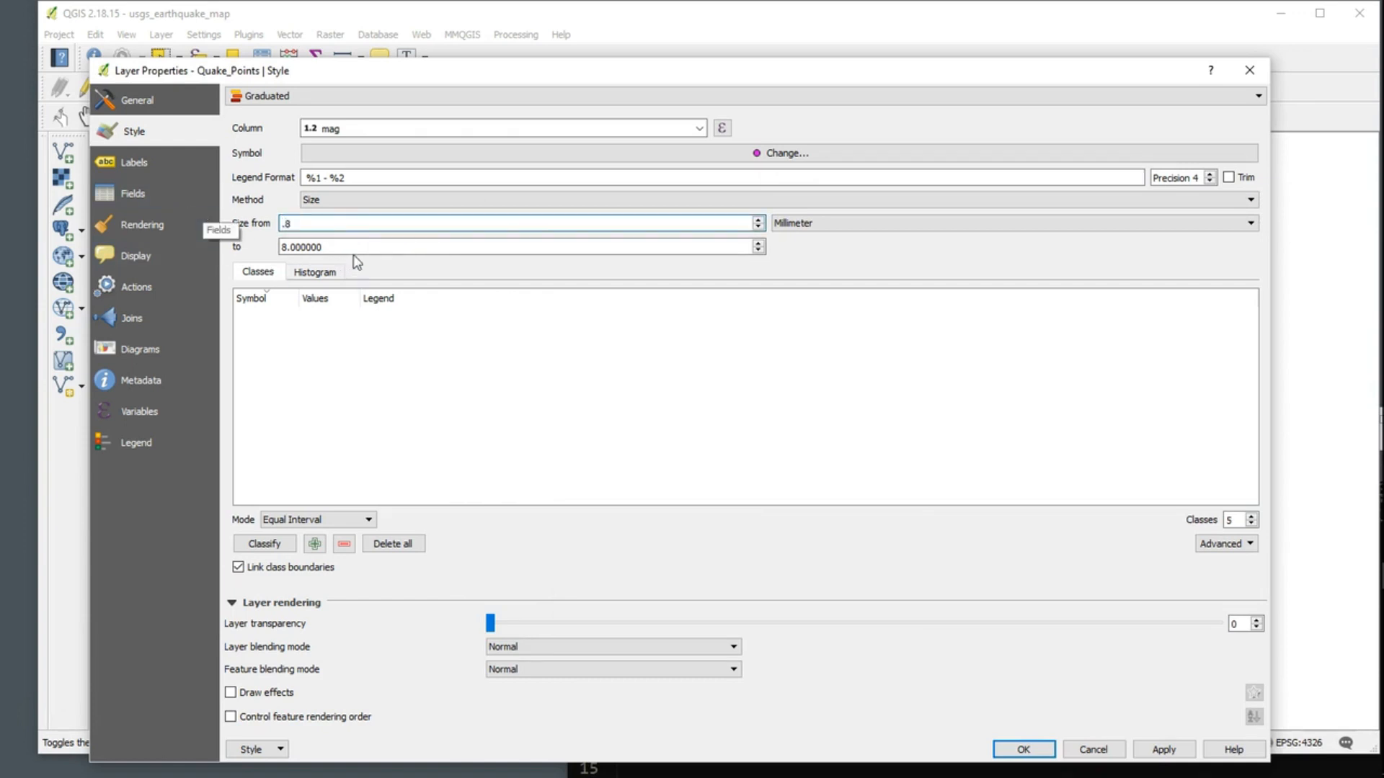
key(Tab)
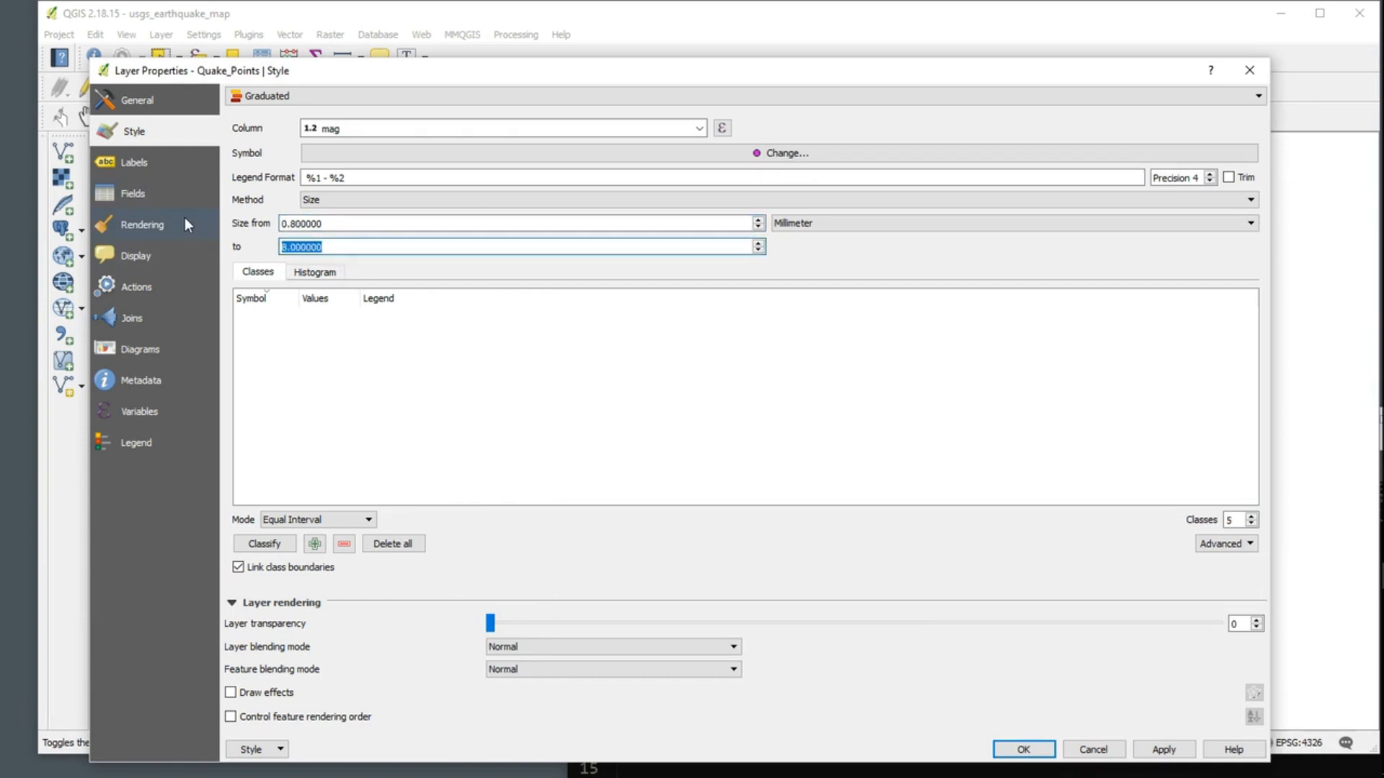
text(5)
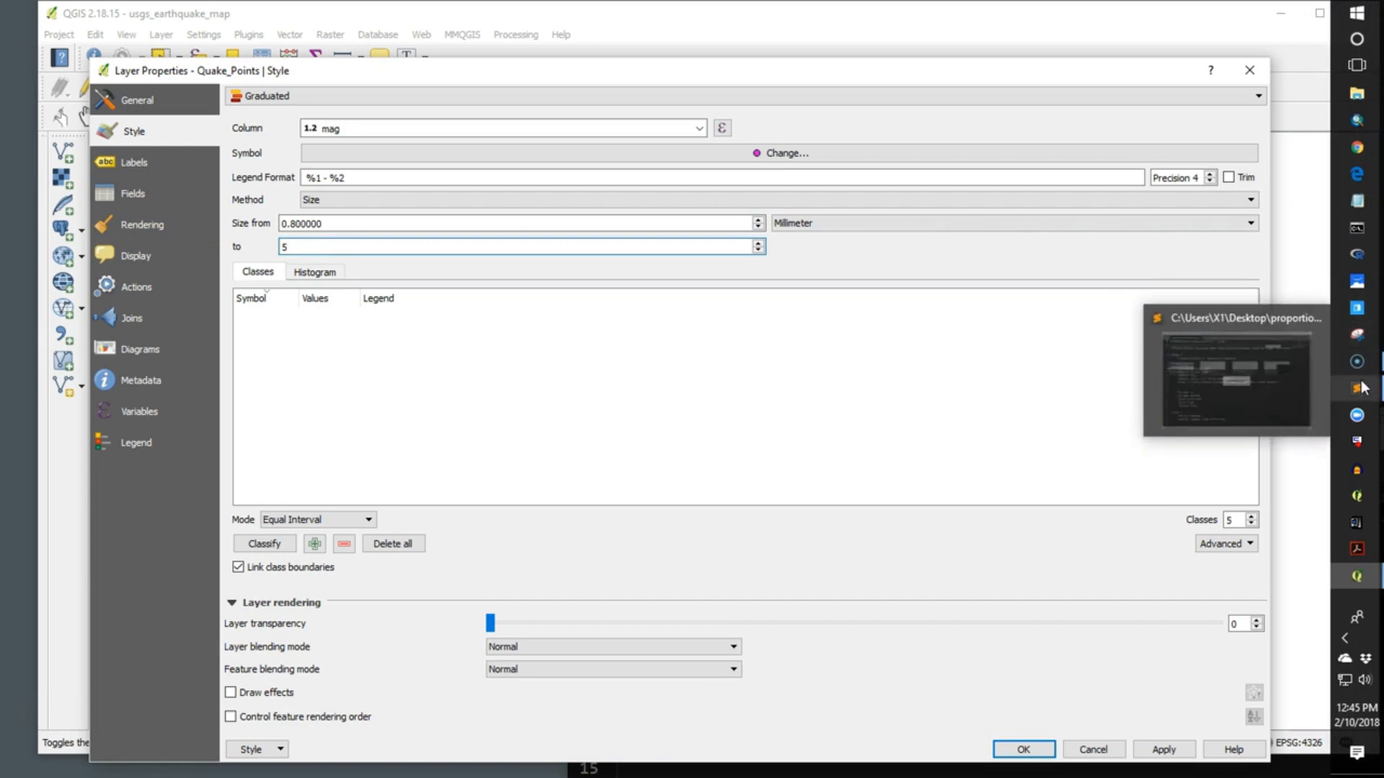
Step: Consult the notes for the classification mode and classify the magnitudes with Pretty Breaks
click(1361, 338)
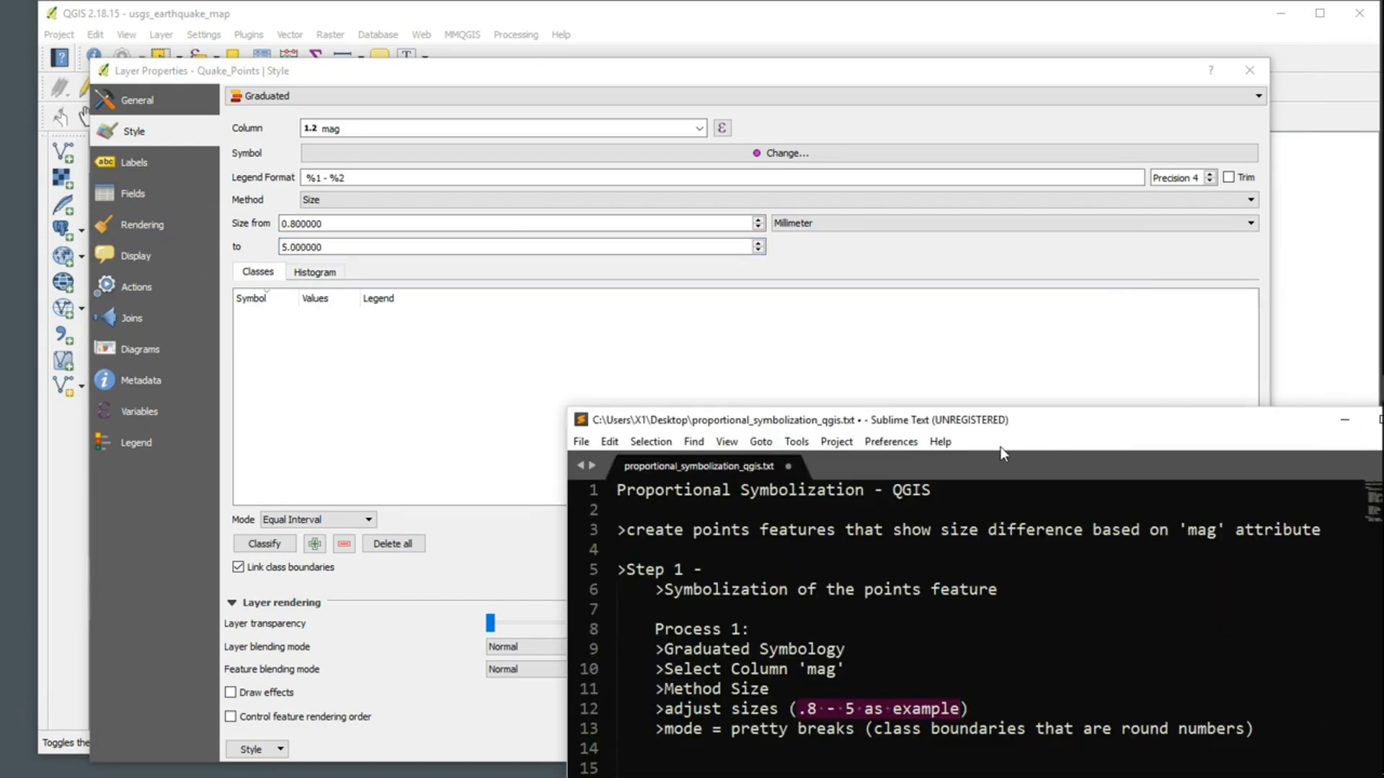
click(576, 371)
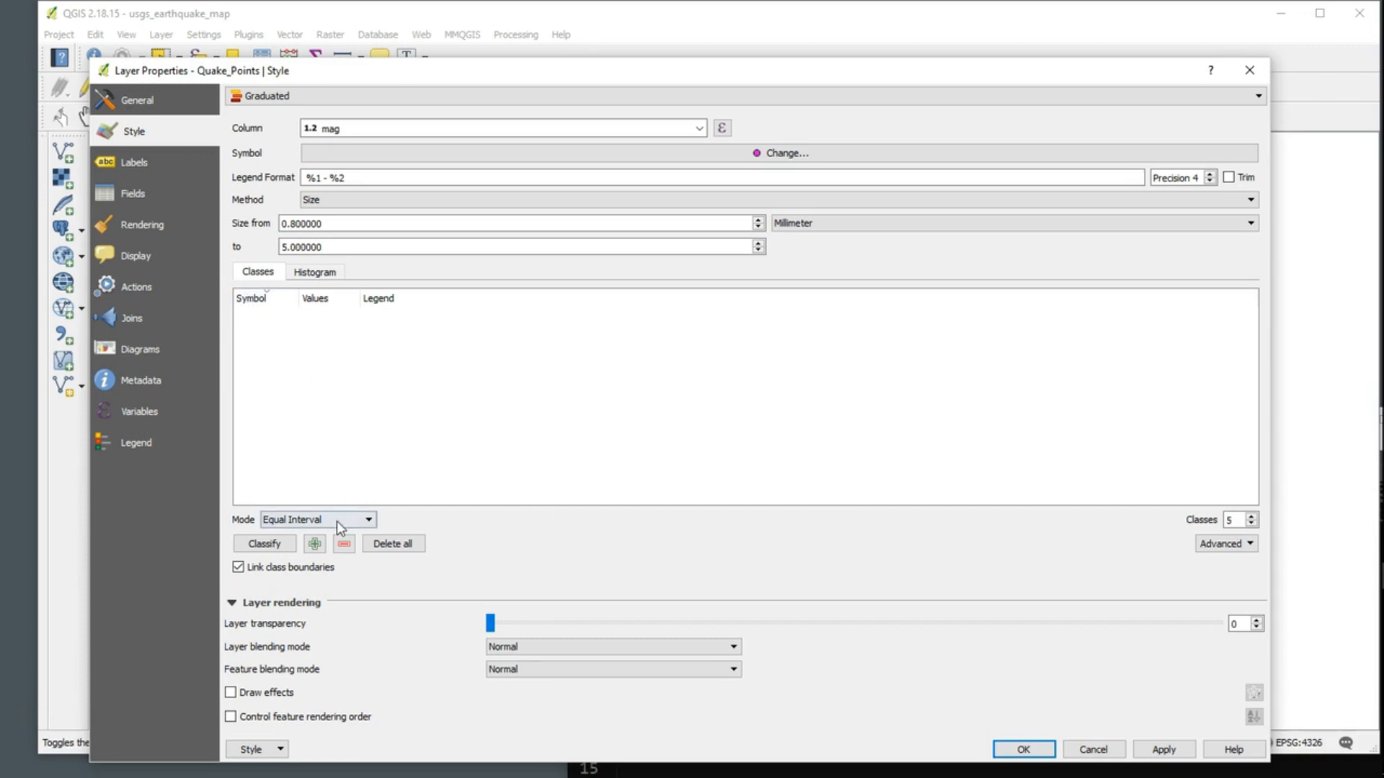
click(339, 521)
click(324, 580)
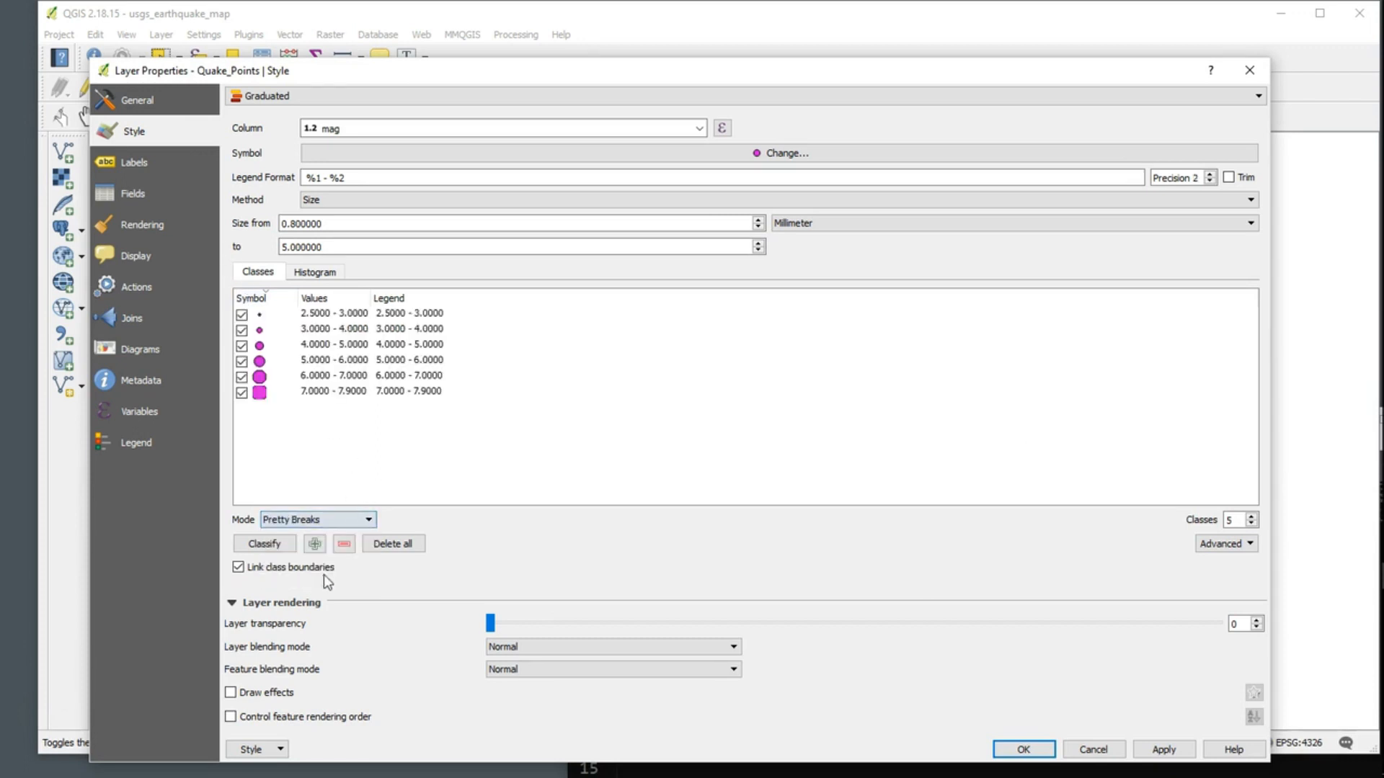
Step: Switch to the Sublime Text notes, check the remark that pretty breaks gives round-number class boundaries, and return to the Quake_Points style settings
mouse_move(1373, 513)
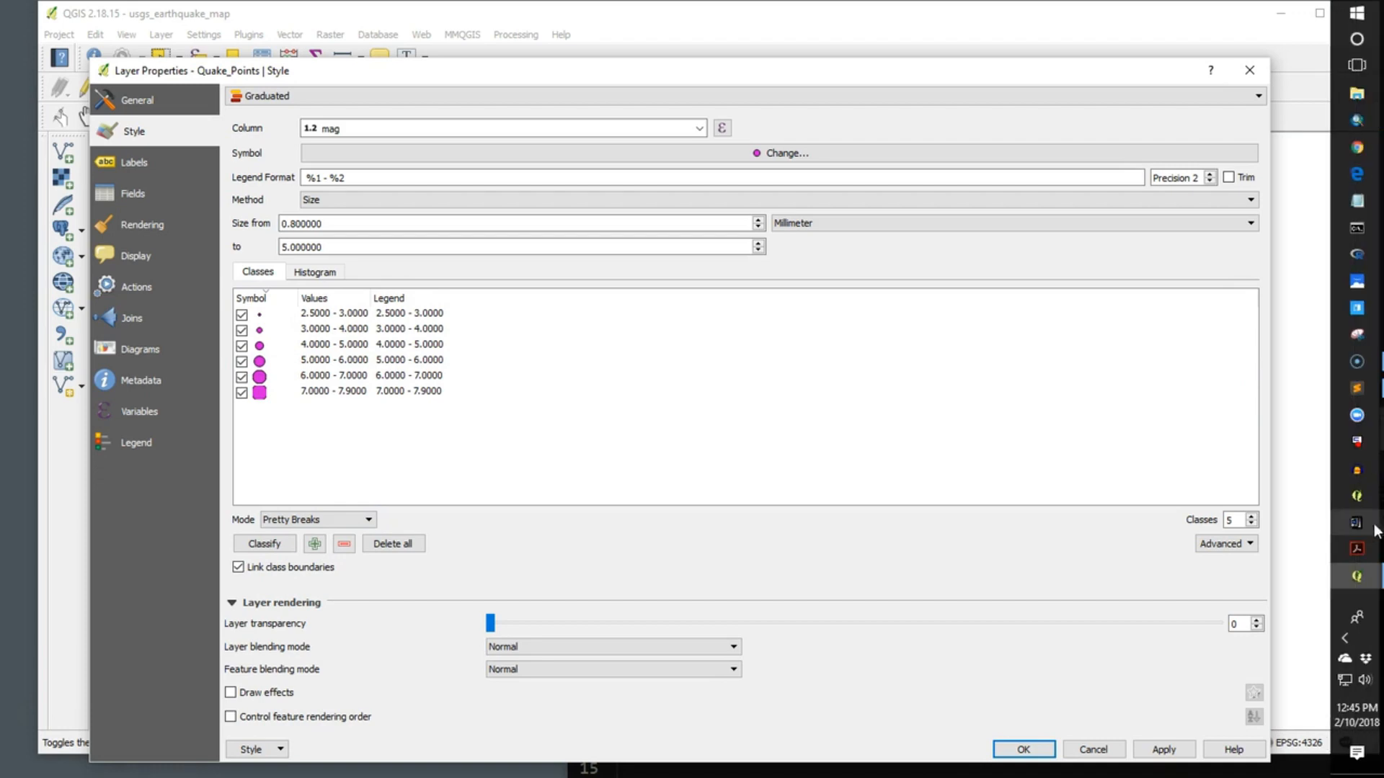
click(1359, 390)
drag(1059, 421, 1007, 250)
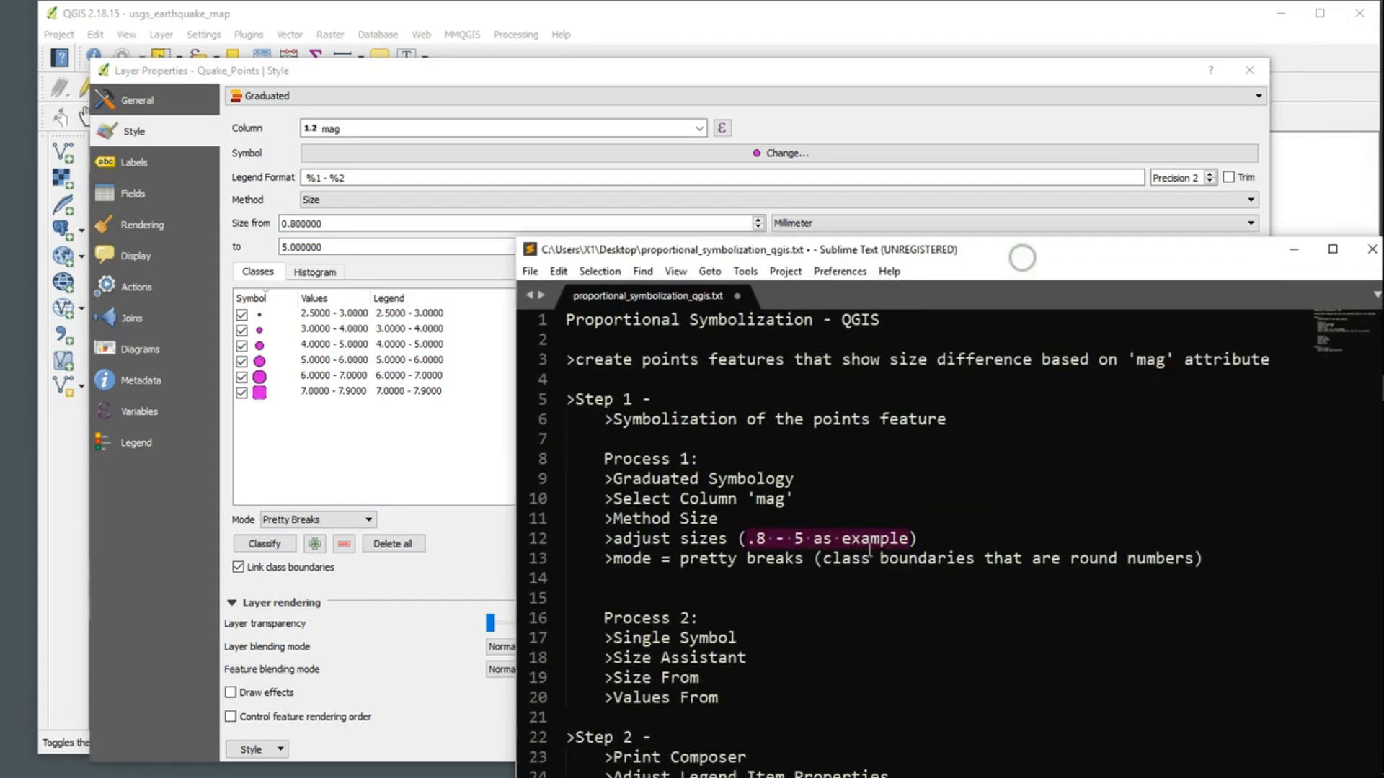
drag(825, 562, 1195, 559)
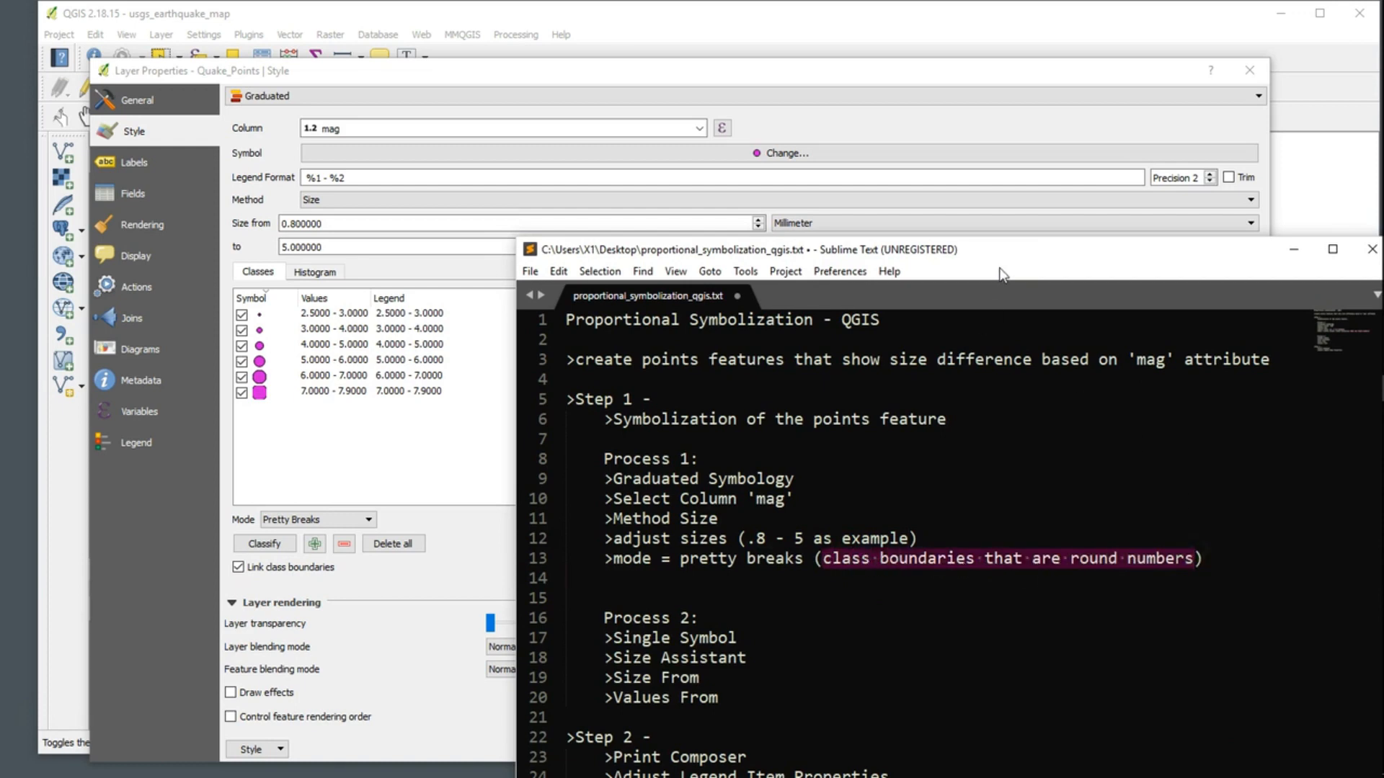
drag(1009, 252, 1227, 533)
click(710, 395)
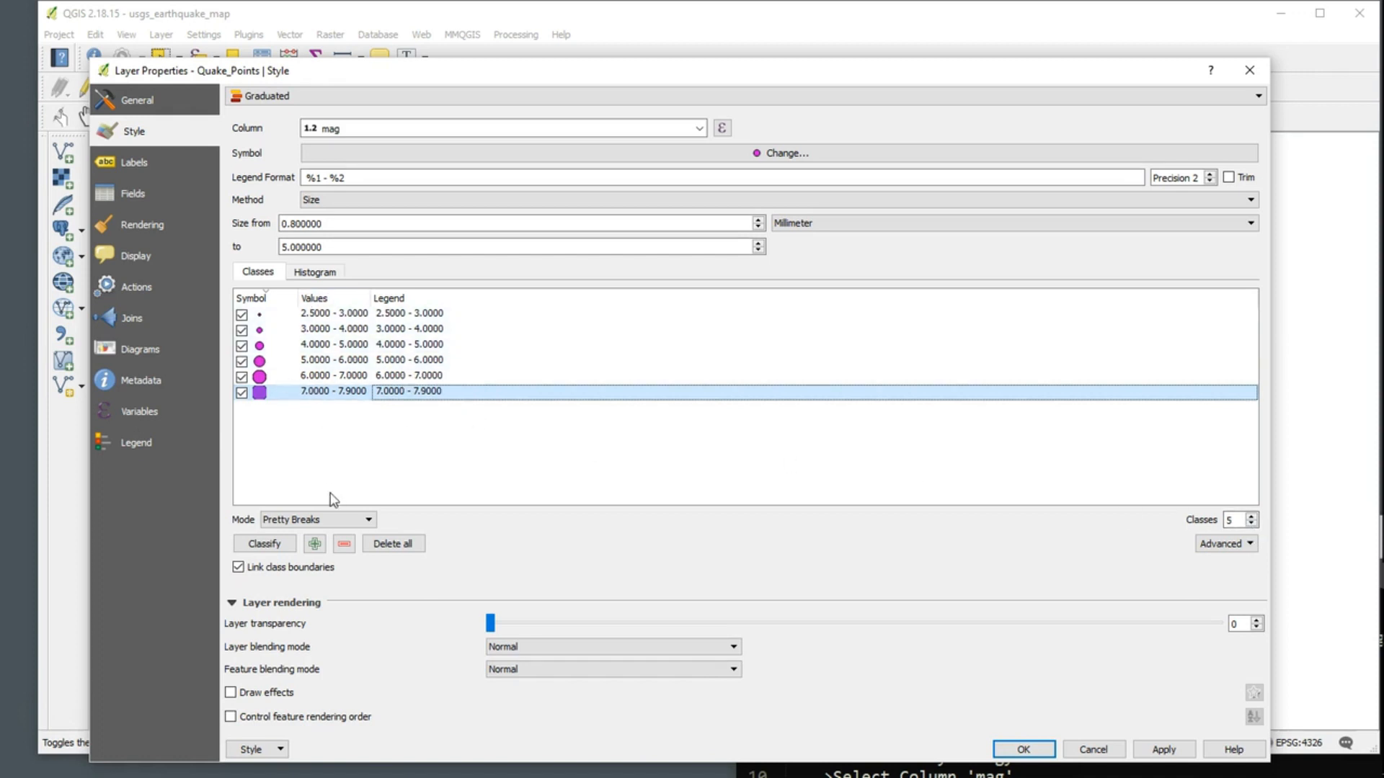
Step: Reduce the graduated classification of Quake_Points to 3 classes, apply it and close the layer properties
click(1252, 524)
click(1252, 524)
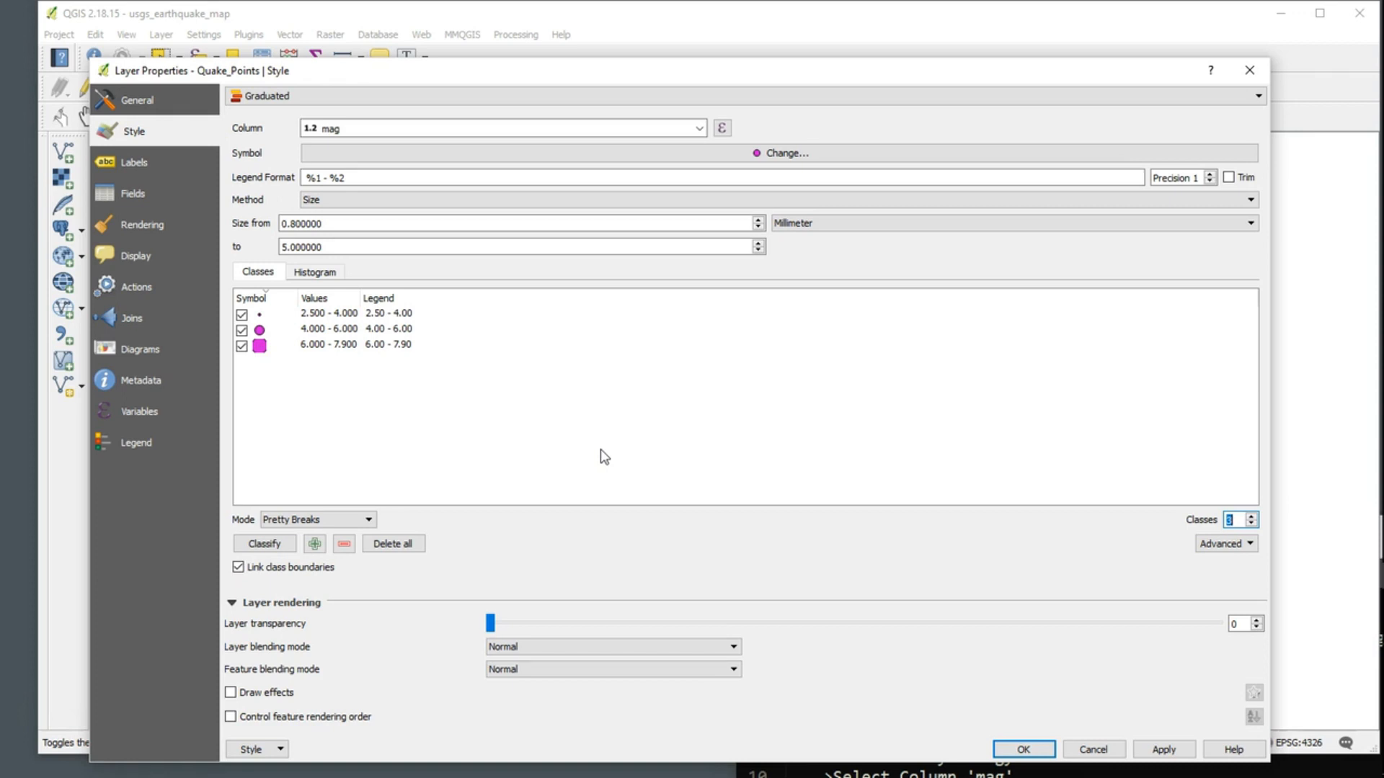
drag(587, 75, 577, 48)
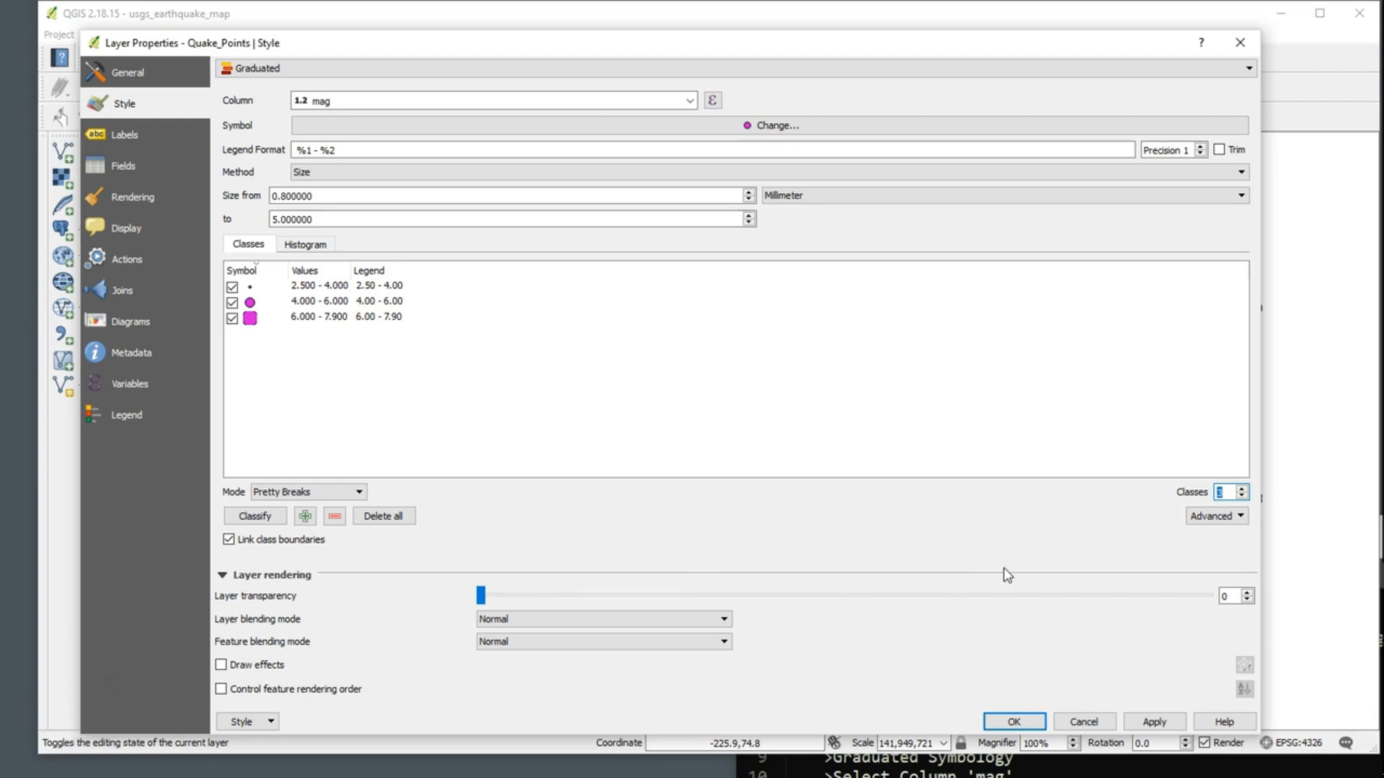
click(1160, 723)
click(1034, 723)
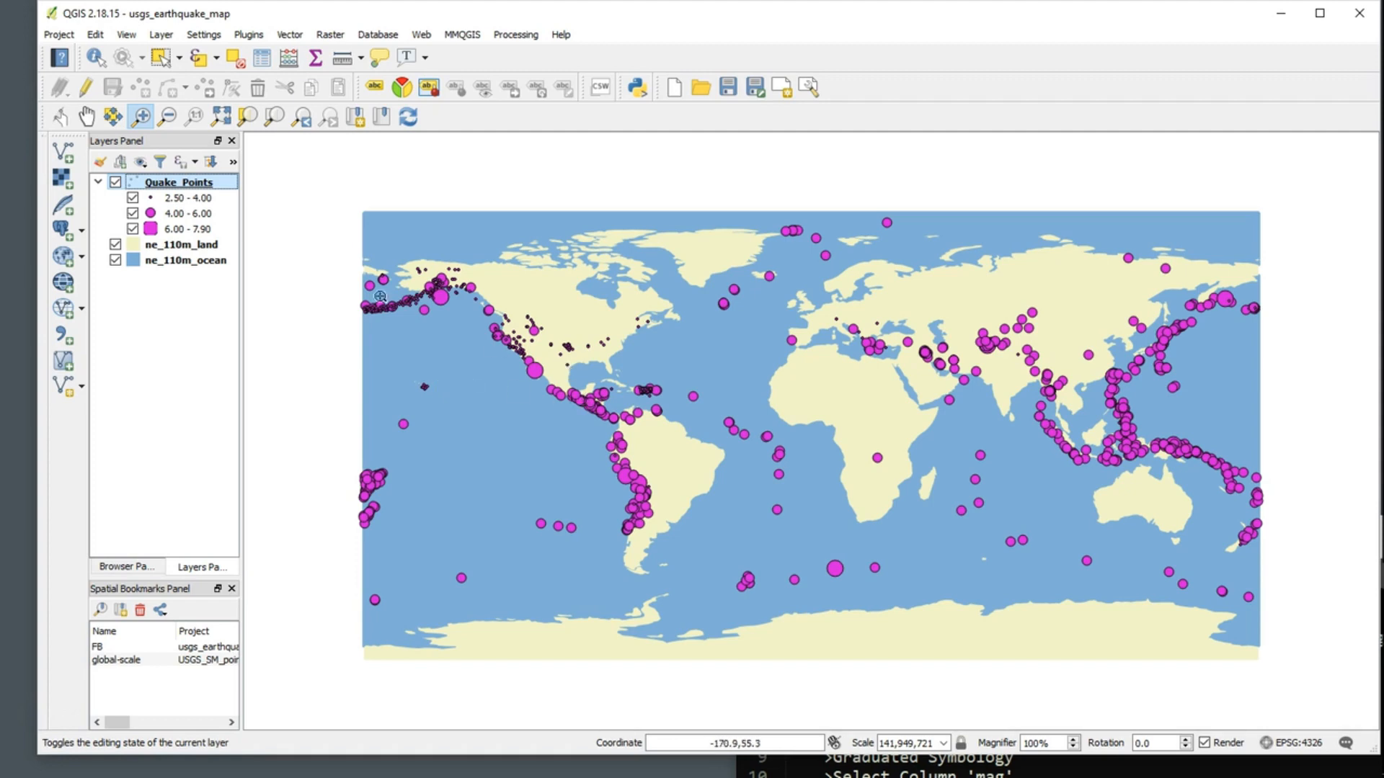
Step: Make the Quake_Points layer slightly transparent, apply the change and close the layer properties
right_click(195, 184)
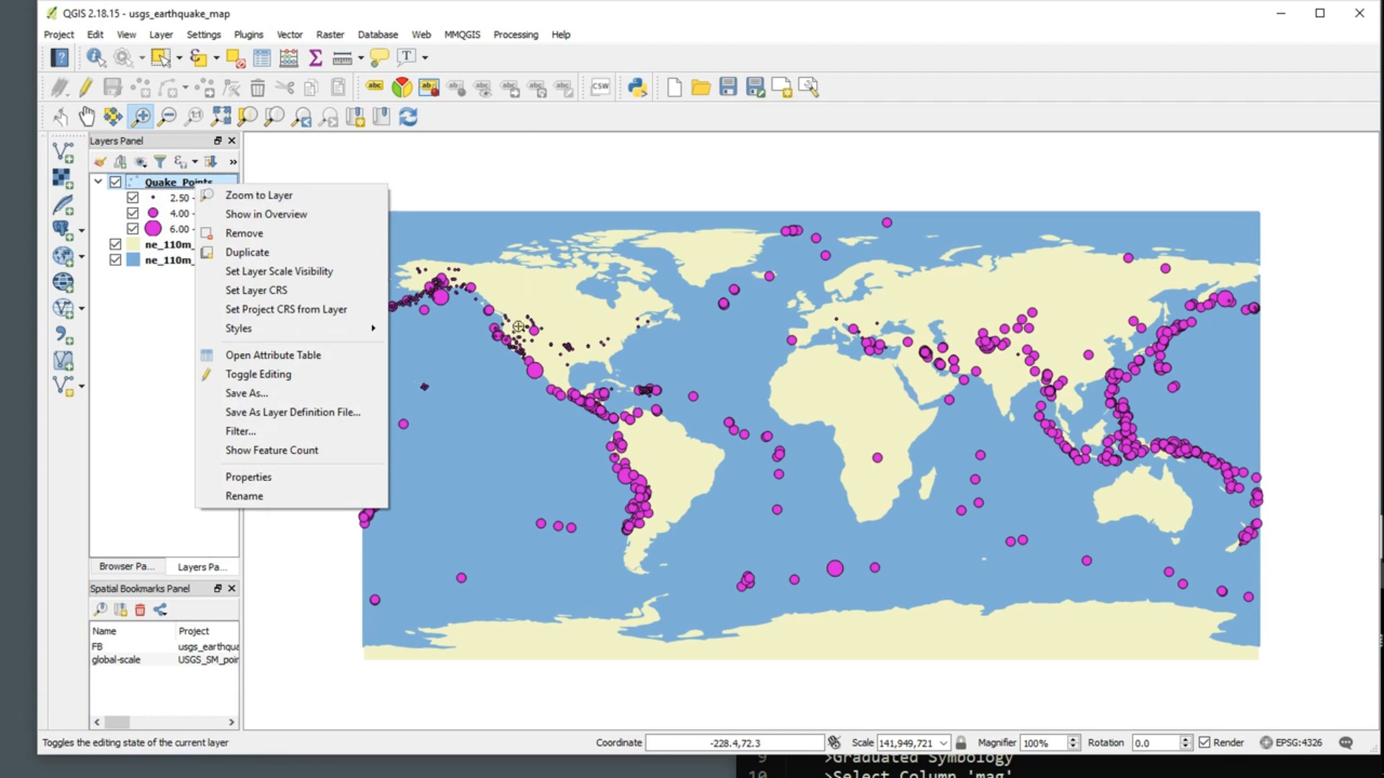
click(294, 478)
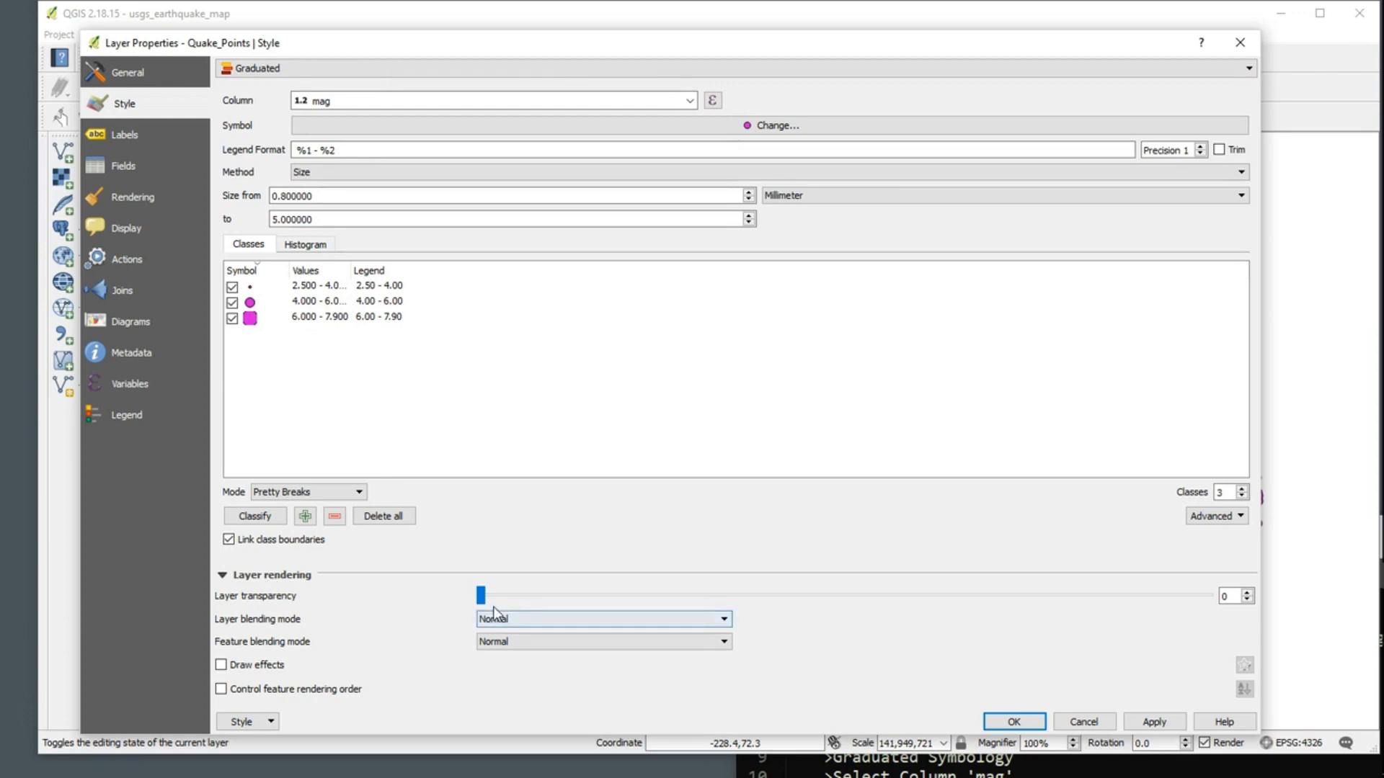
drag(489, 597, 665, 617)
click(1160, 725)
click(1014, 721)
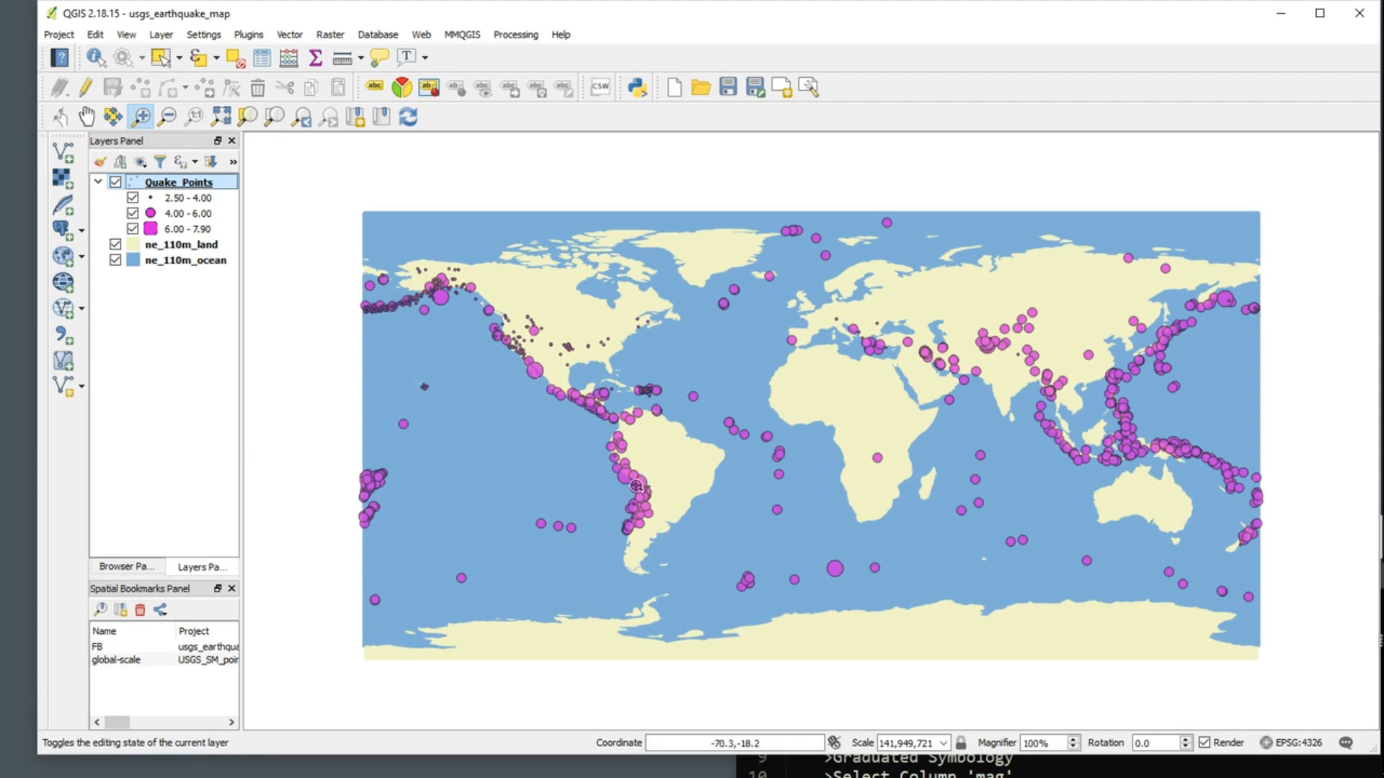
Step: Set the Quake_Points layer transparency to 35 and accept the layer properties
right_click(178, 183)
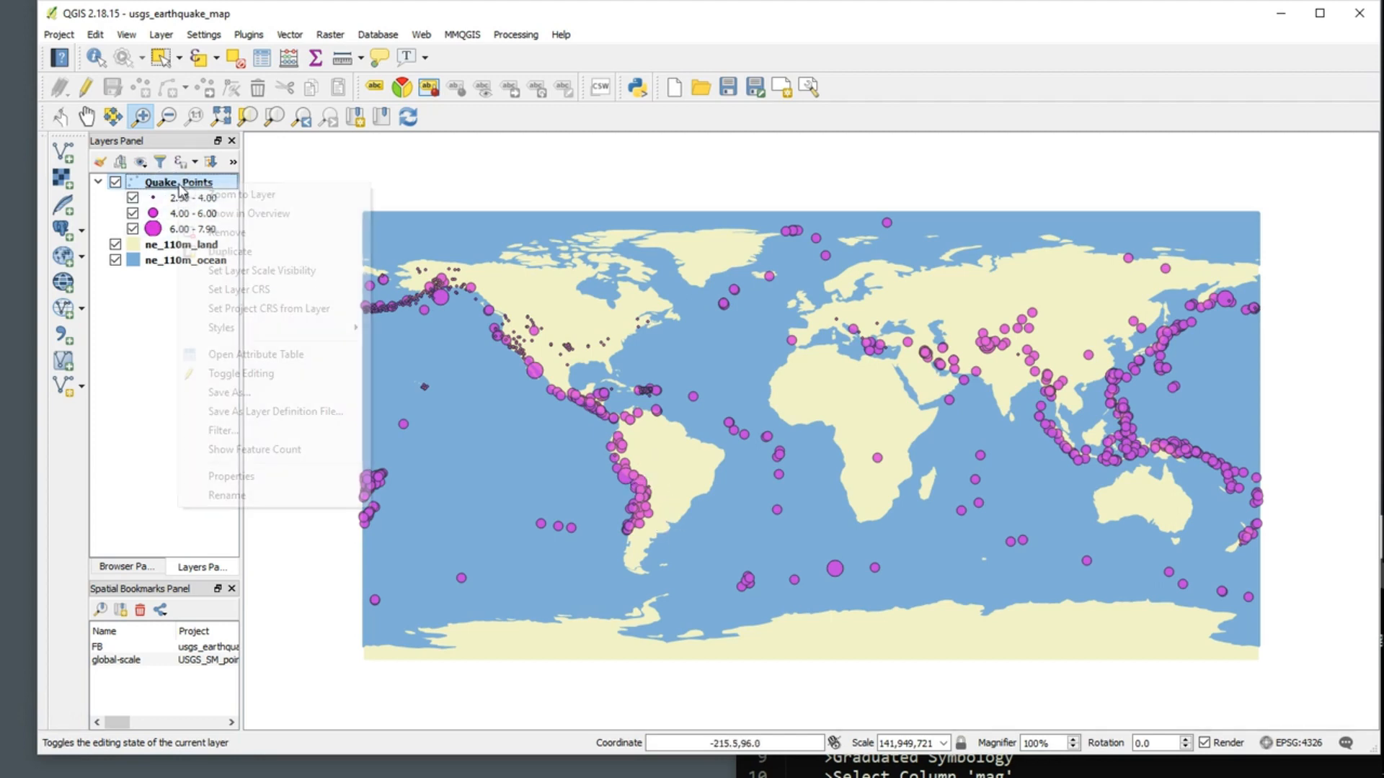
click(271, 479)
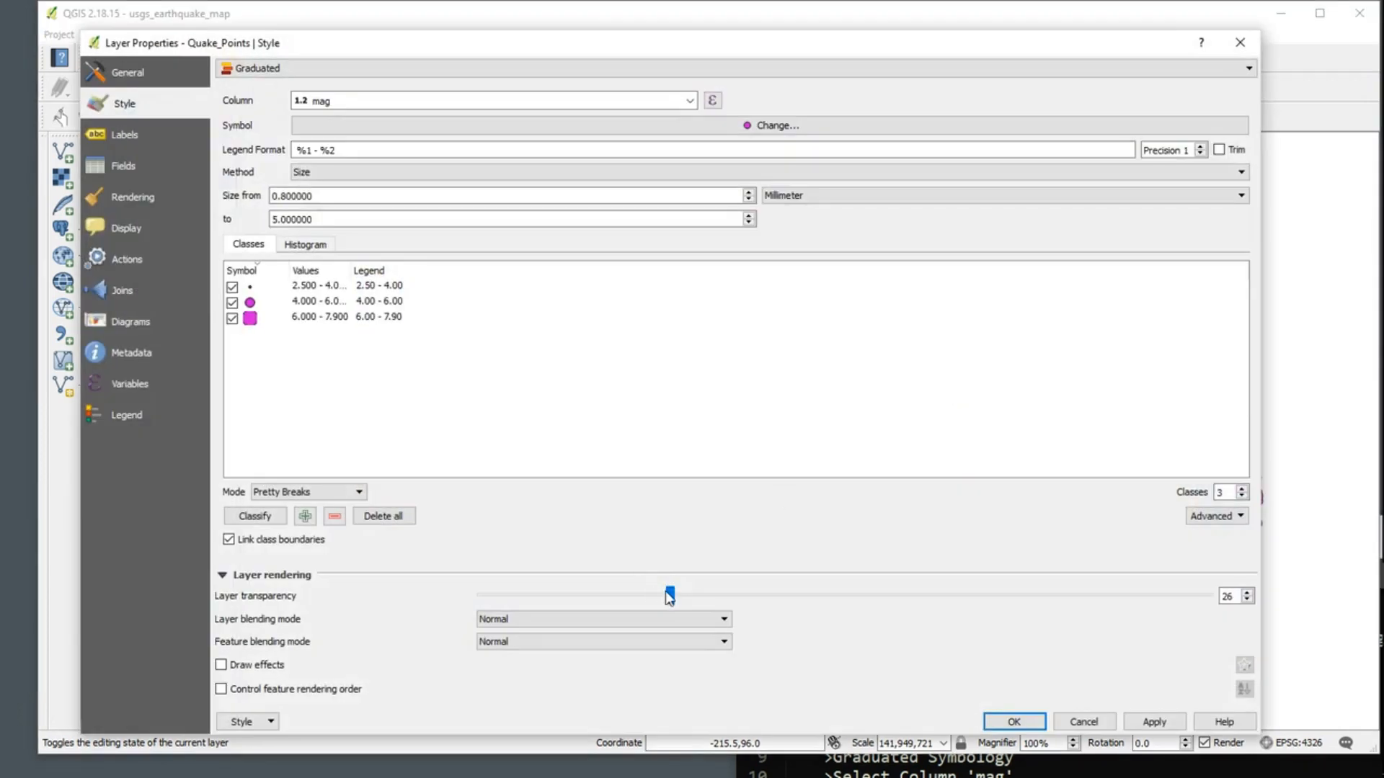
drag(669, 595, 734, 597)
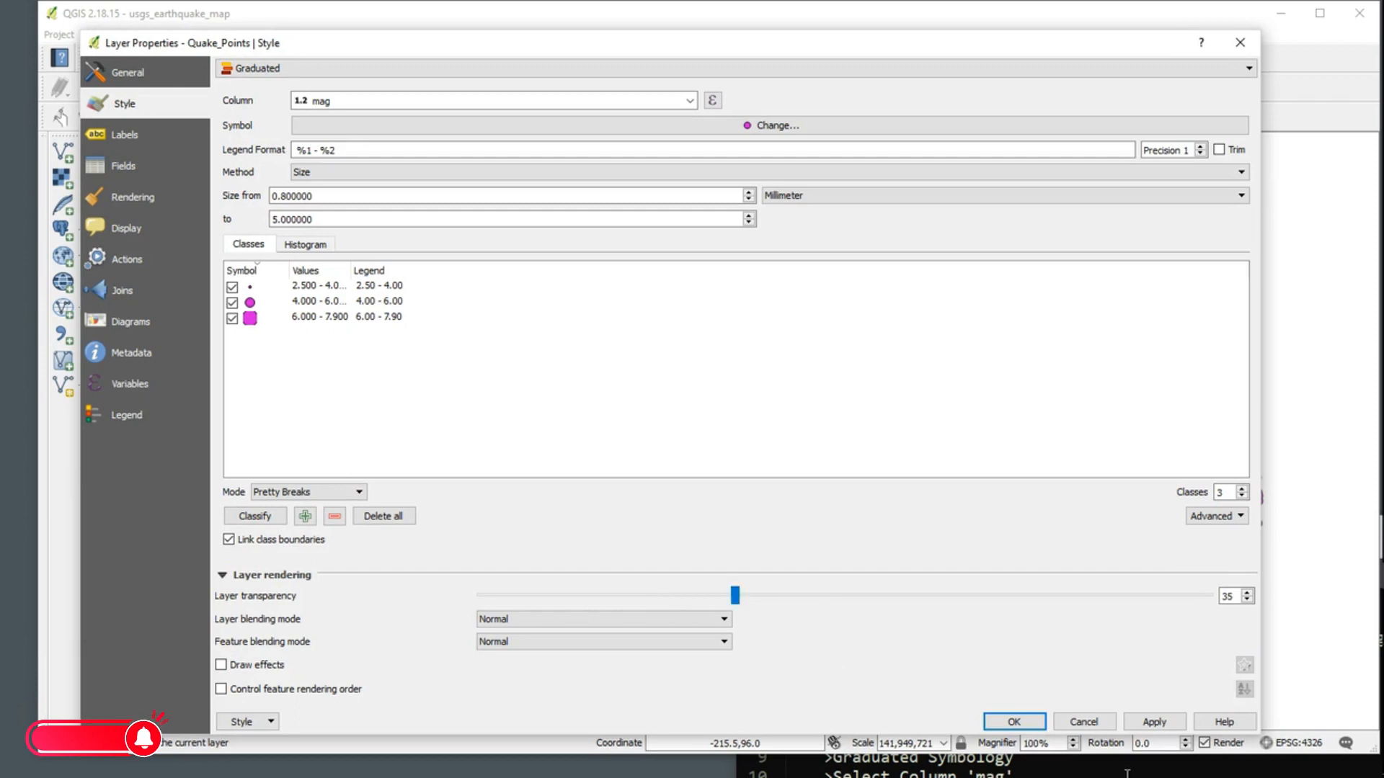
click(1013, 721)
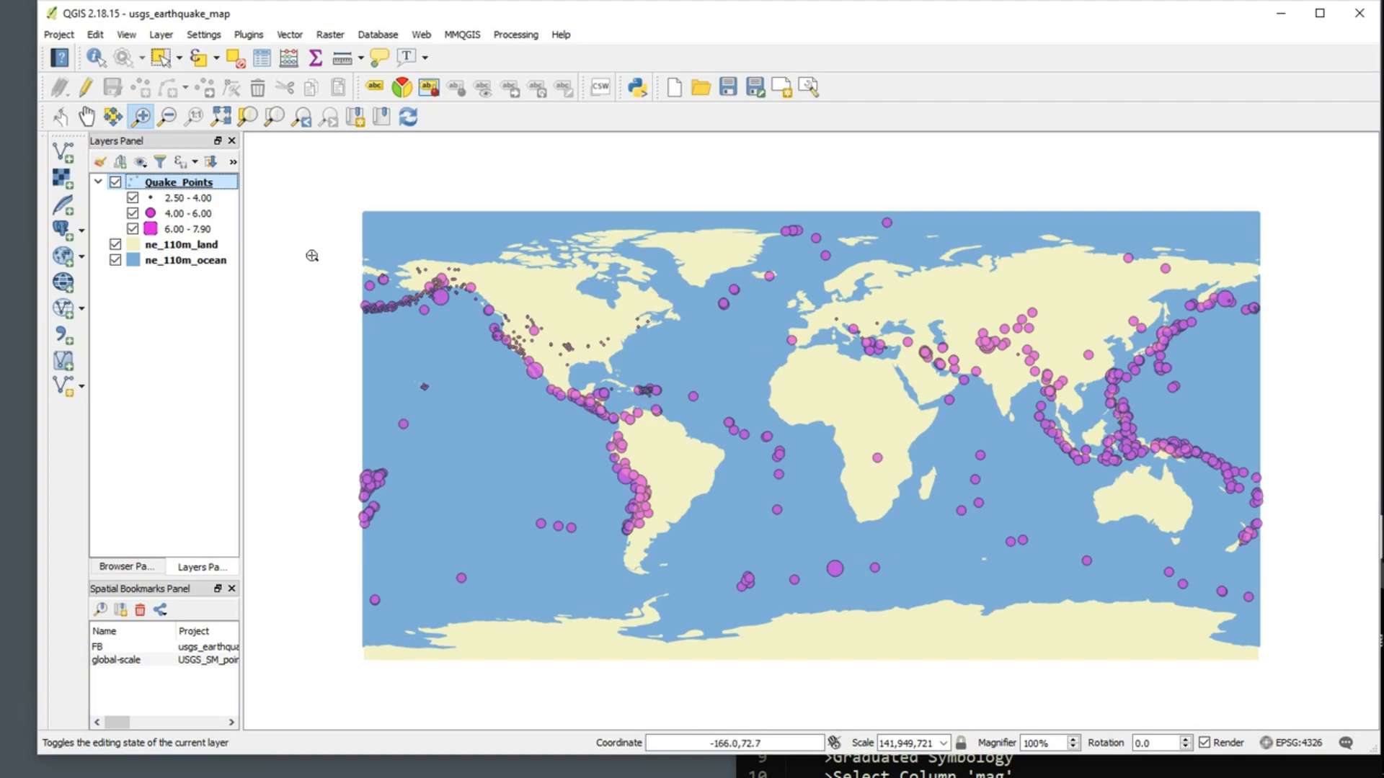
Step: Open the graduated symbol of Quake_Points for editing and examine its colour options, keeping the magenta colour
right_click(177, 183)
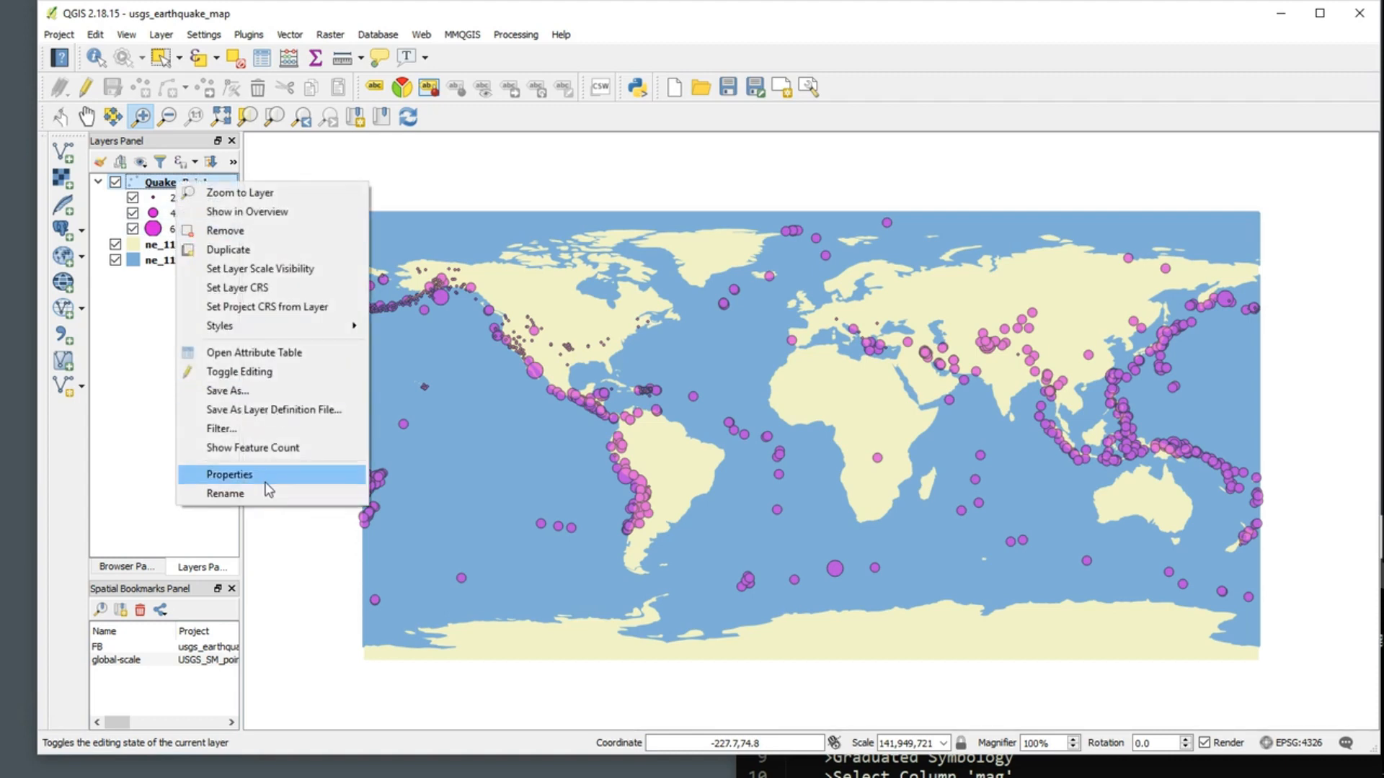
click(231, 475)
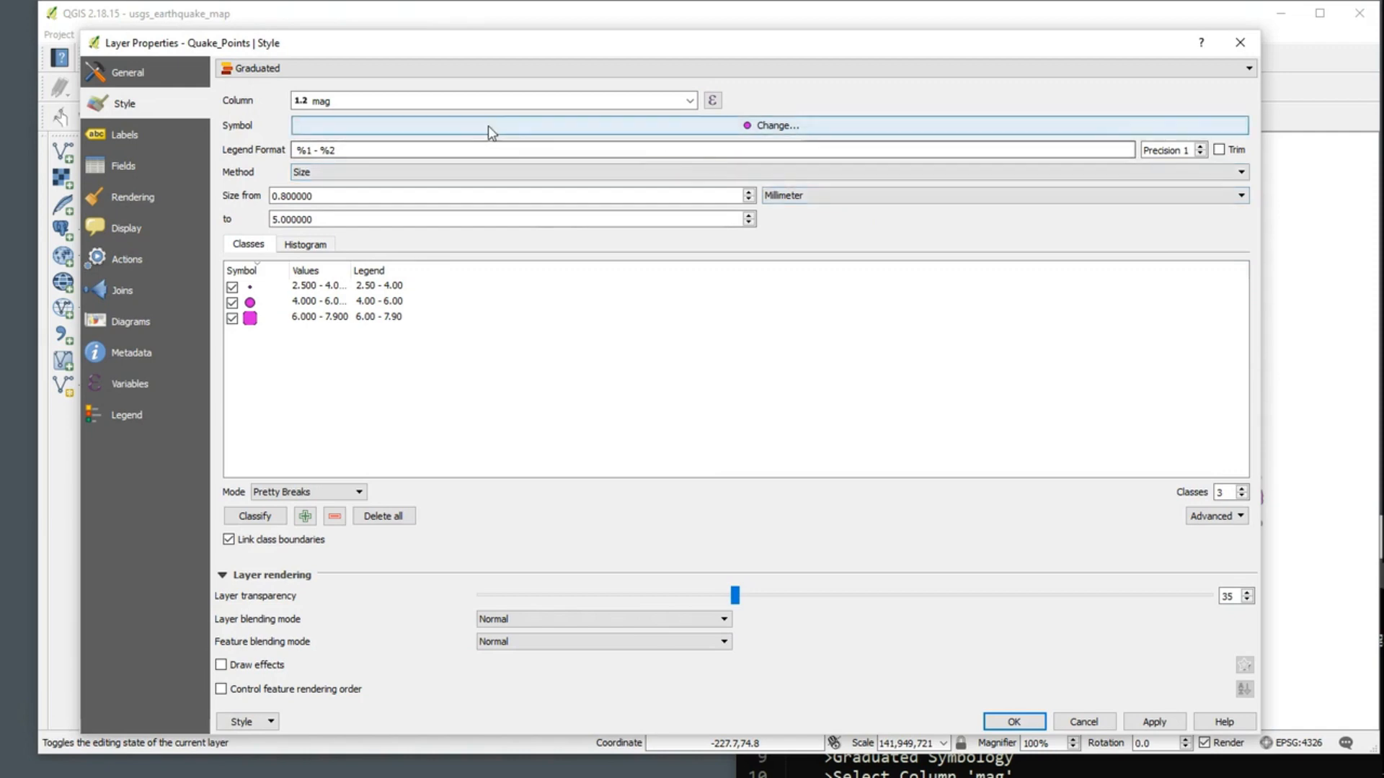
click(774, 127)
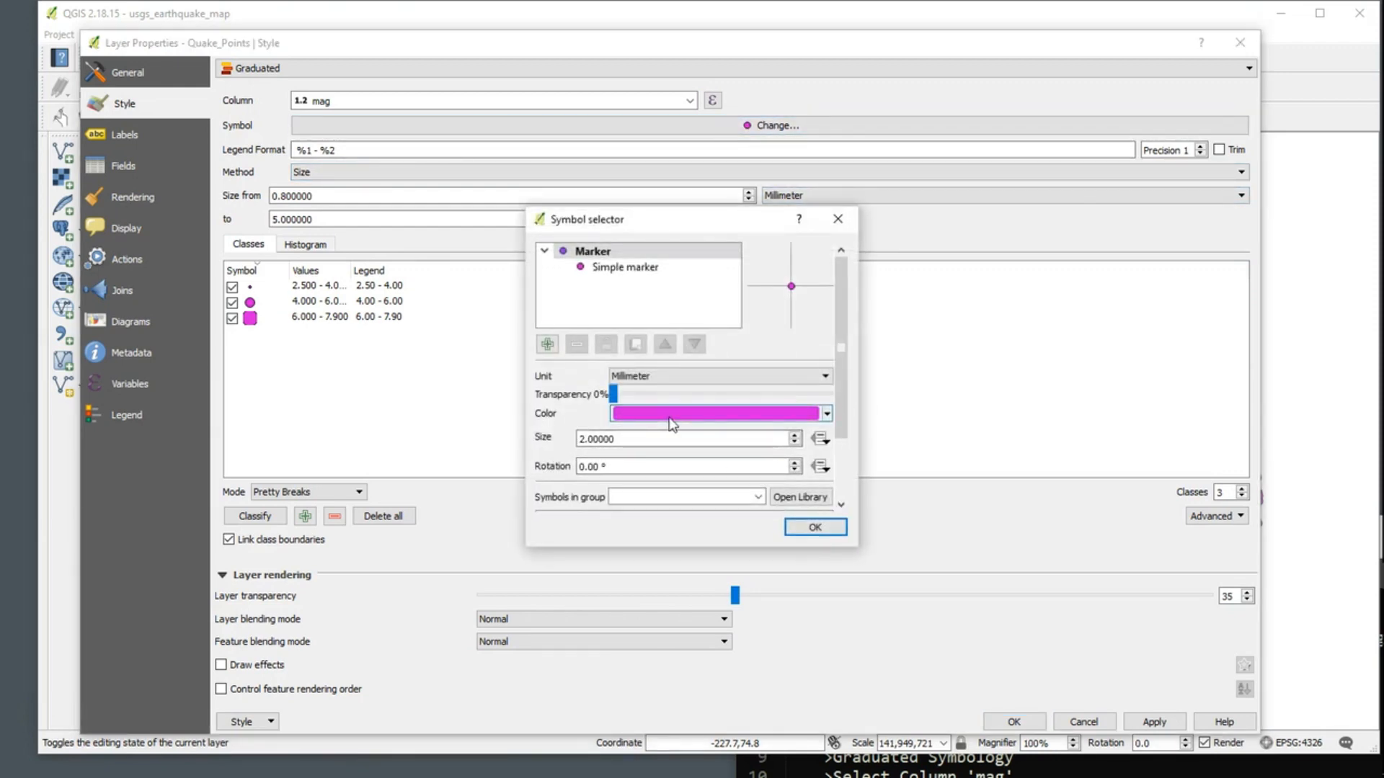
click(826, 414)
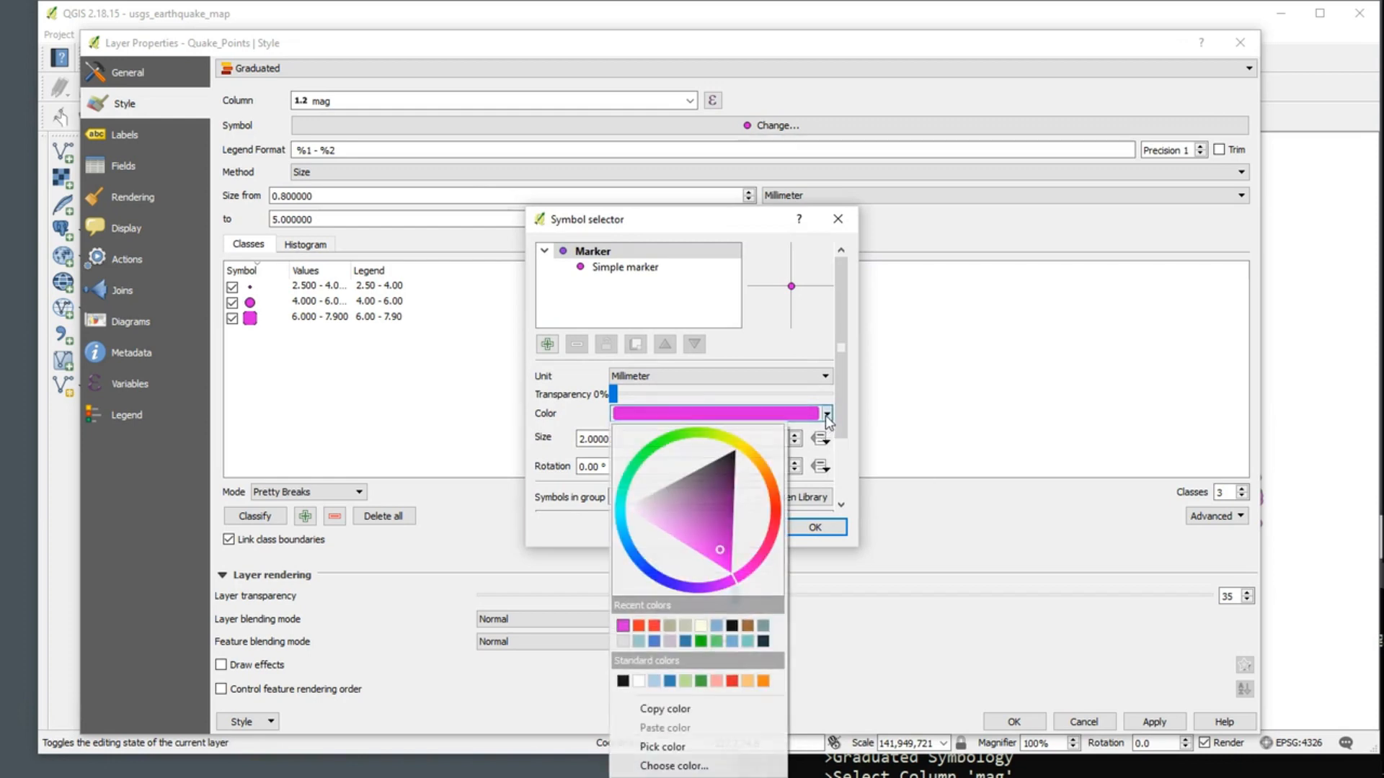
click(832, 418)
scroll(832, 418, down, 1)
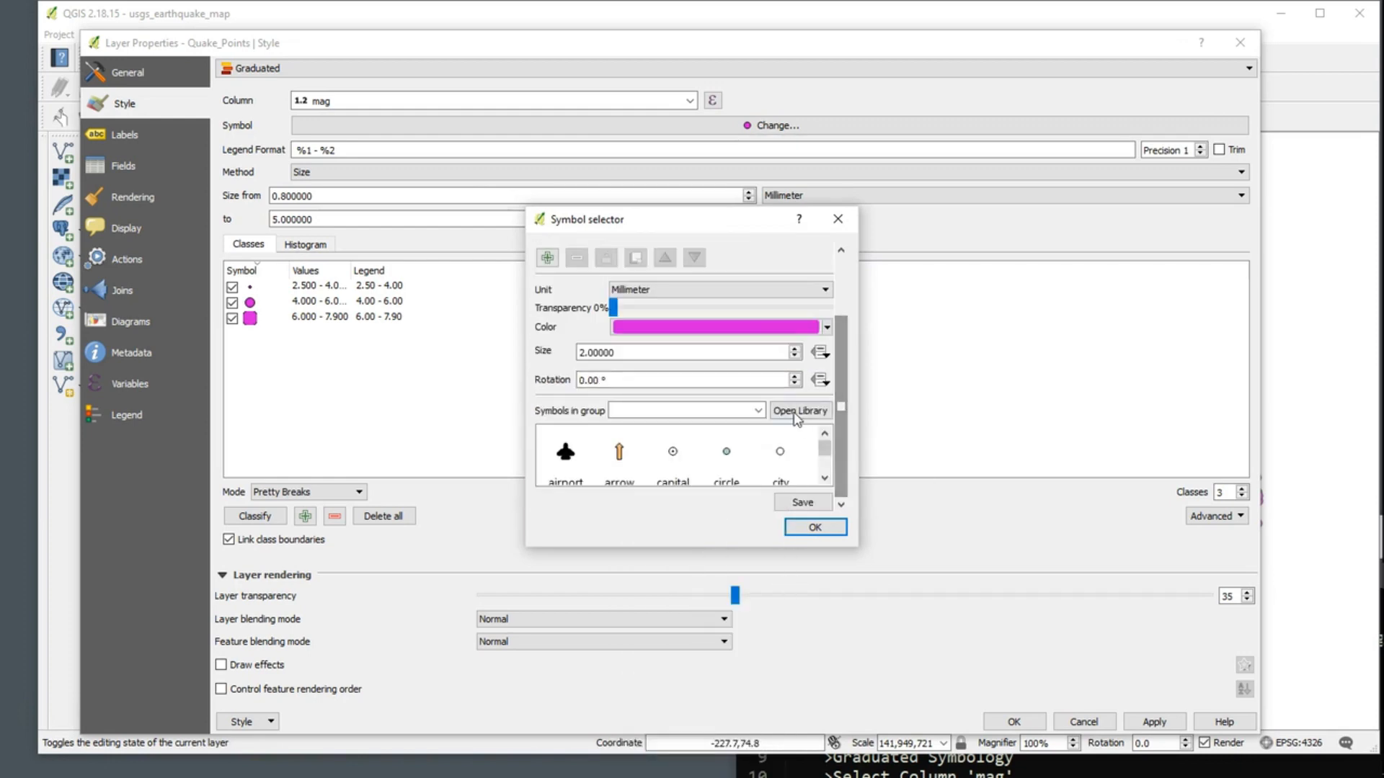
click(741, 325)
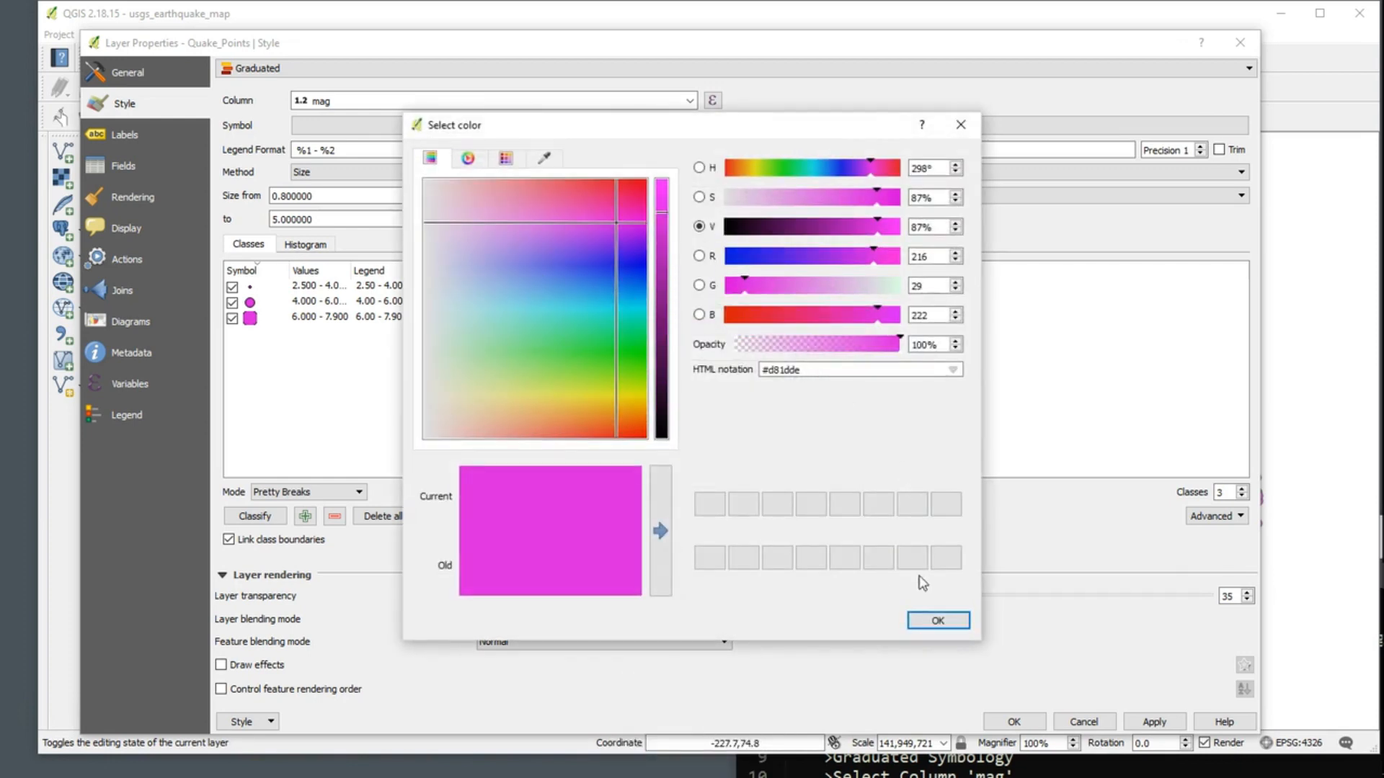
click(931, 622)
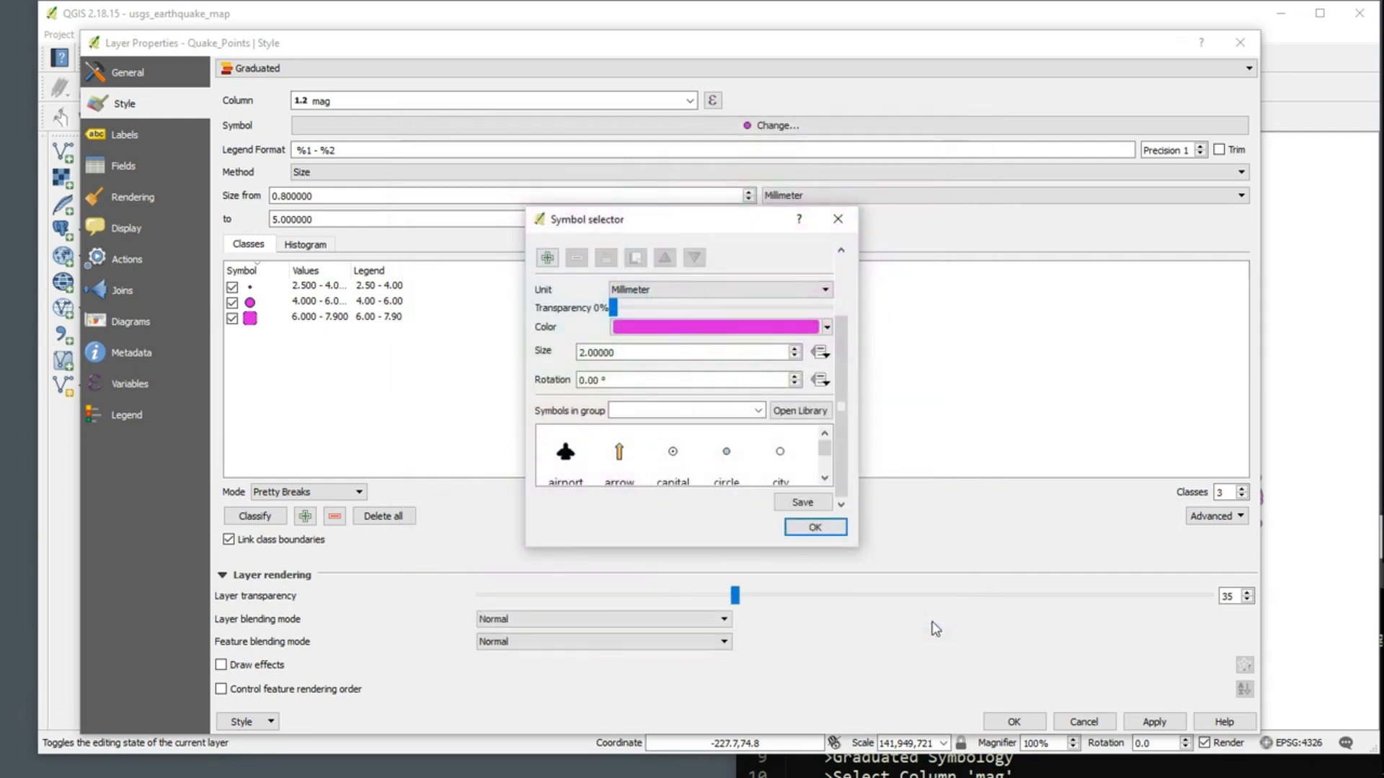
Step: Enlarge the Symbol selector window, set the marker size to 2.2 mm and accept the symbol
drag(858, 547, 1228, 675)
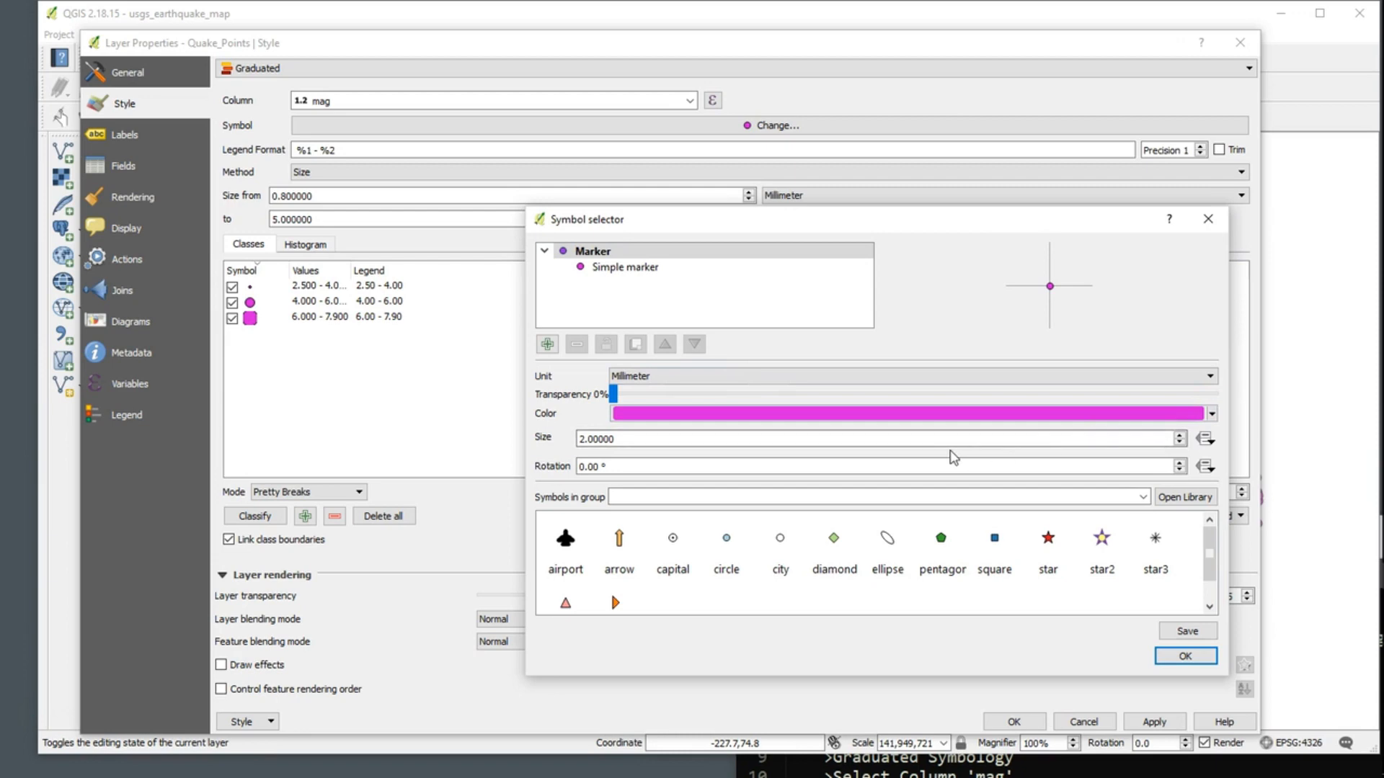
scroll(1023, 438, up, 3)
click(1187, 631)
click(920, 473)
click(1185, 656)
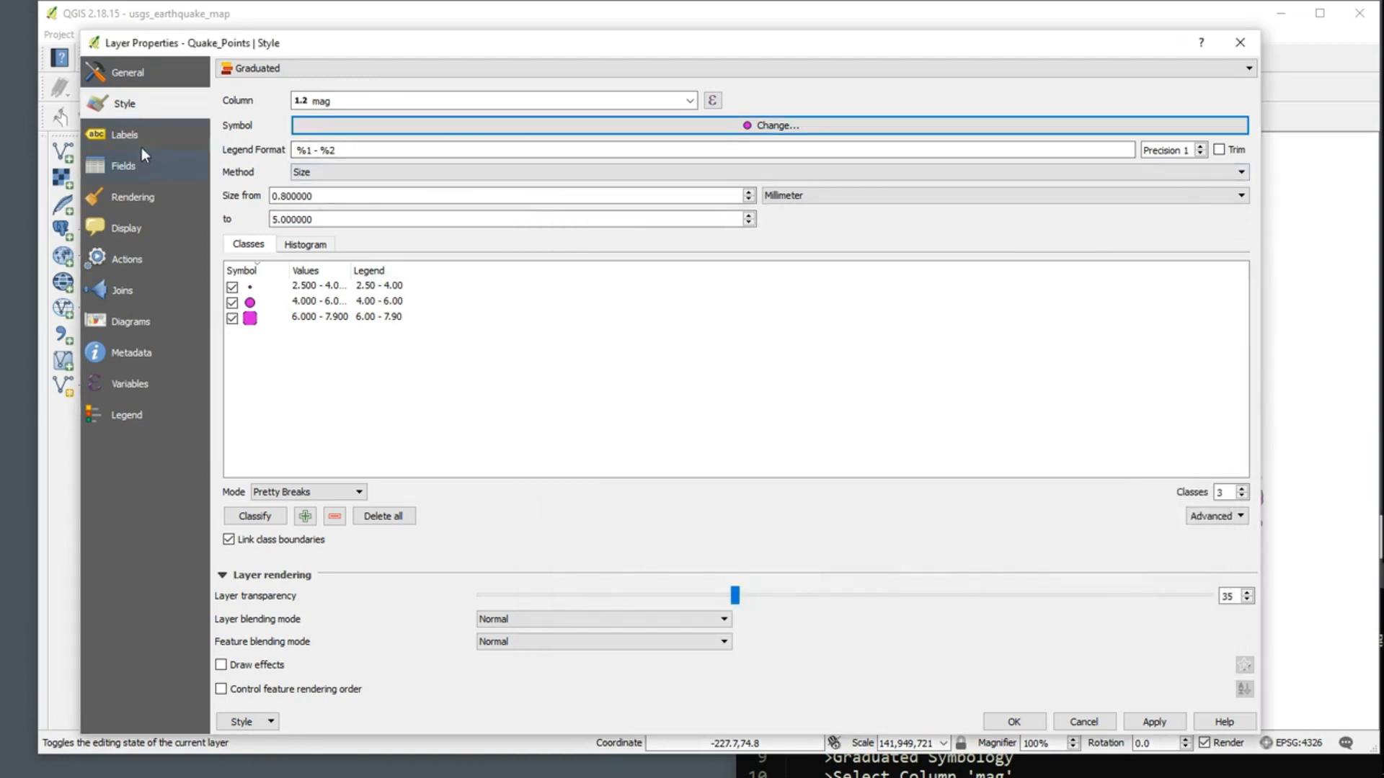
Step: Give the simple marker of Quake_Points a transparent fill, apply it and close the layer properties
click(804, 133)
click(626, 268)
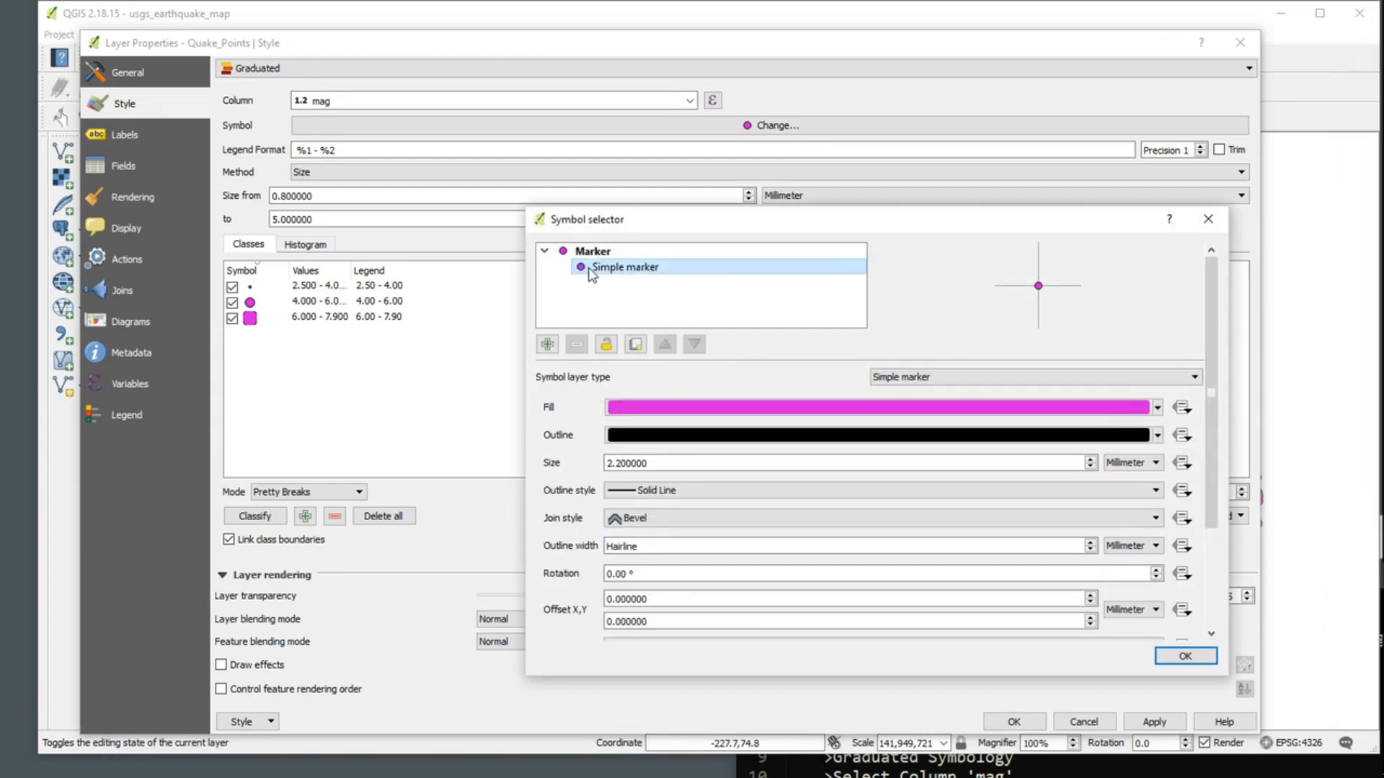
click(1156, 410)
click(620, 408)
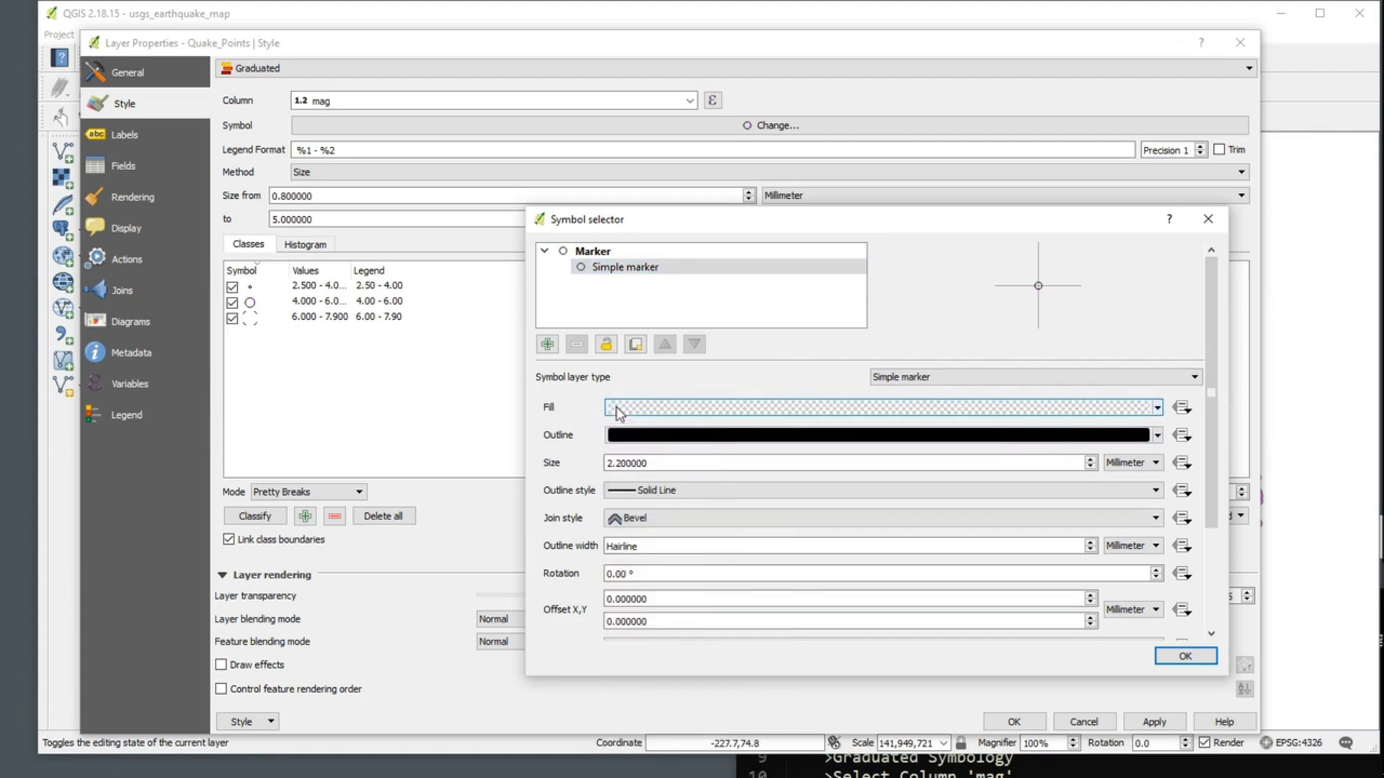
click(1186, 655)
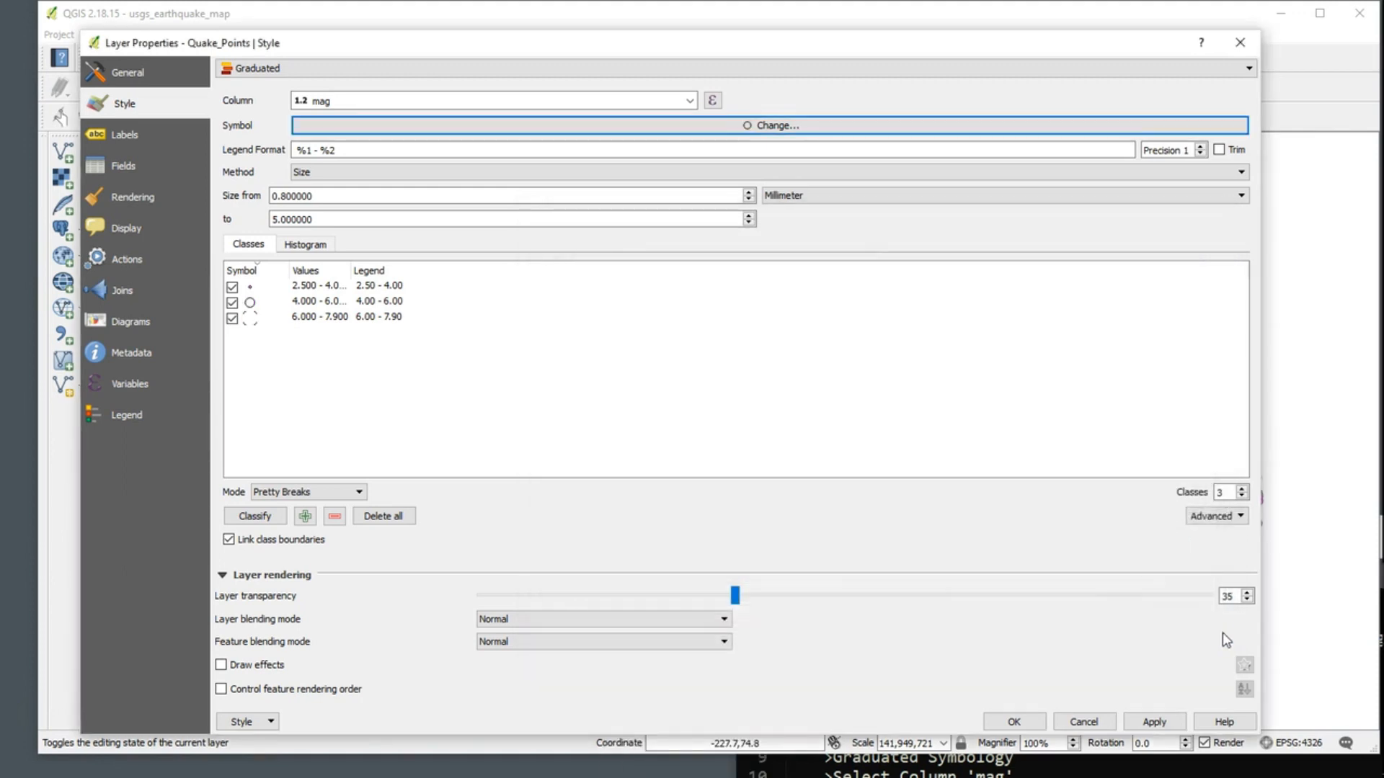
click(1153, 721)
click(1013, 721)
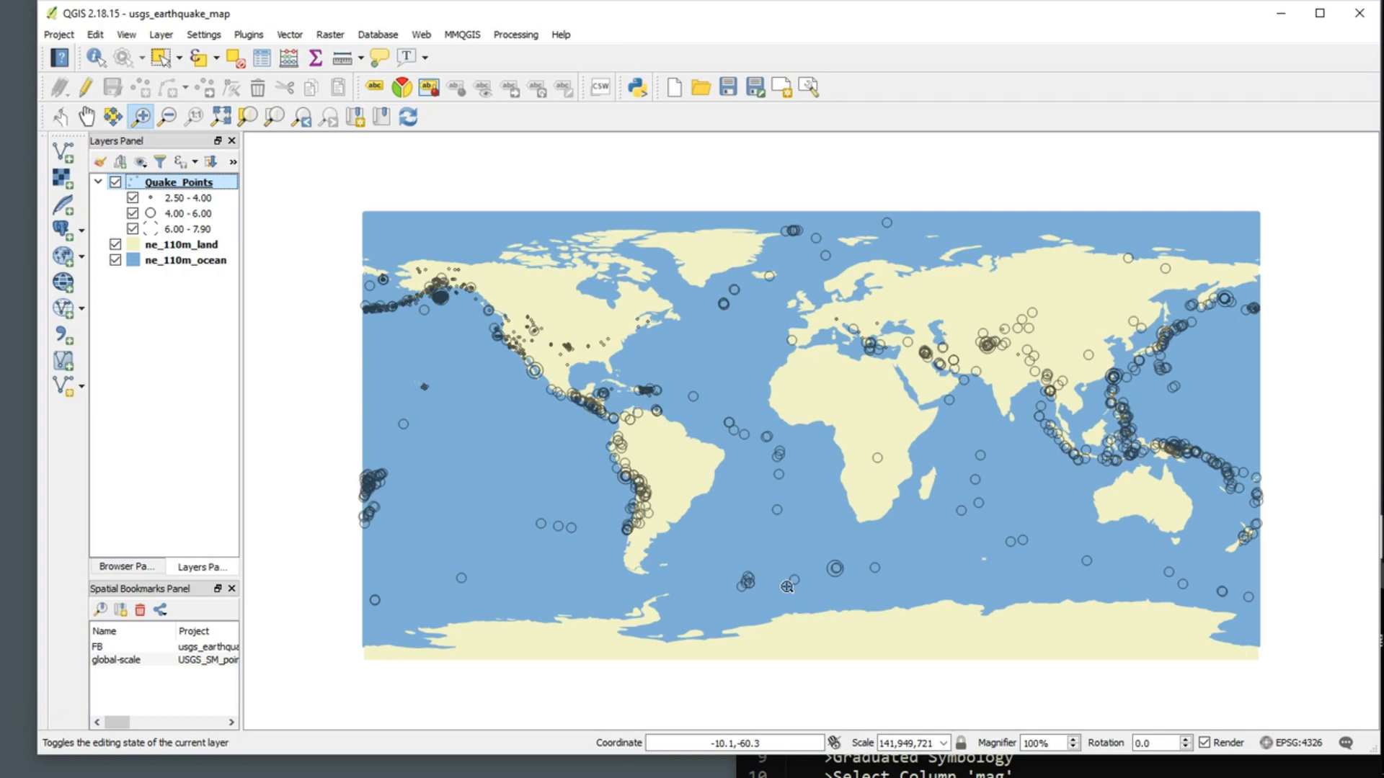
Step: Restore the magenta fill of the Quake_Points simple marker from the recent colours, apply it and close the layer properties
right_click(191, 185)
click(273, 478)
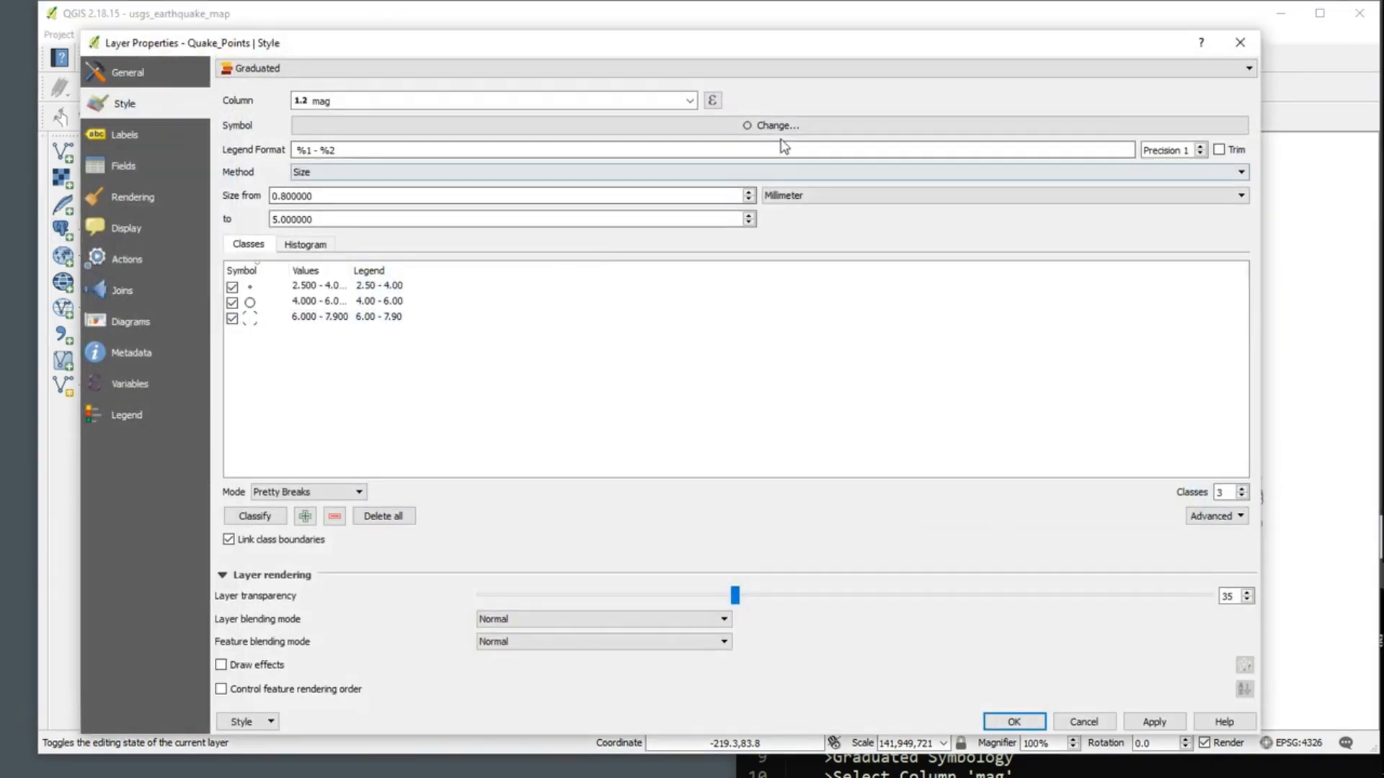
click(788, 135)
click(629, 271)
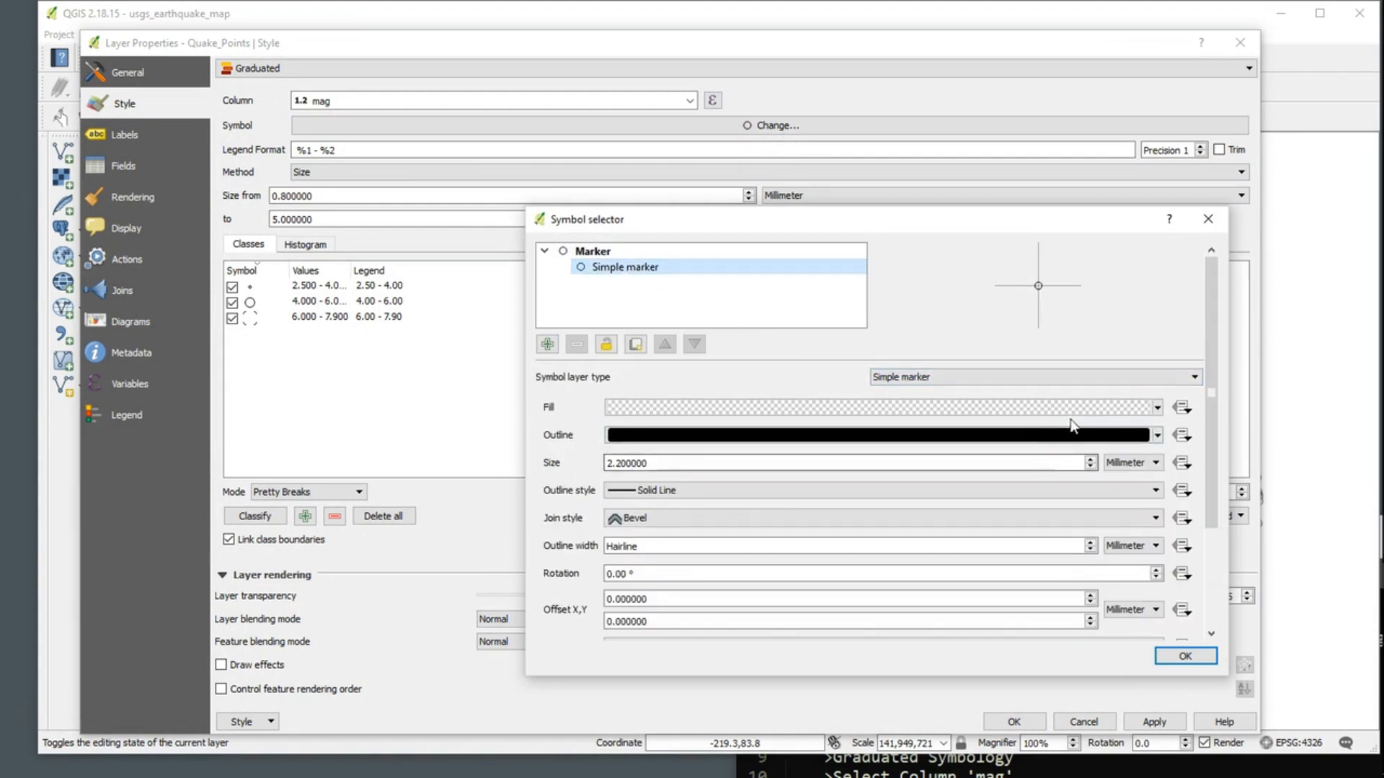
click(1157, 408)
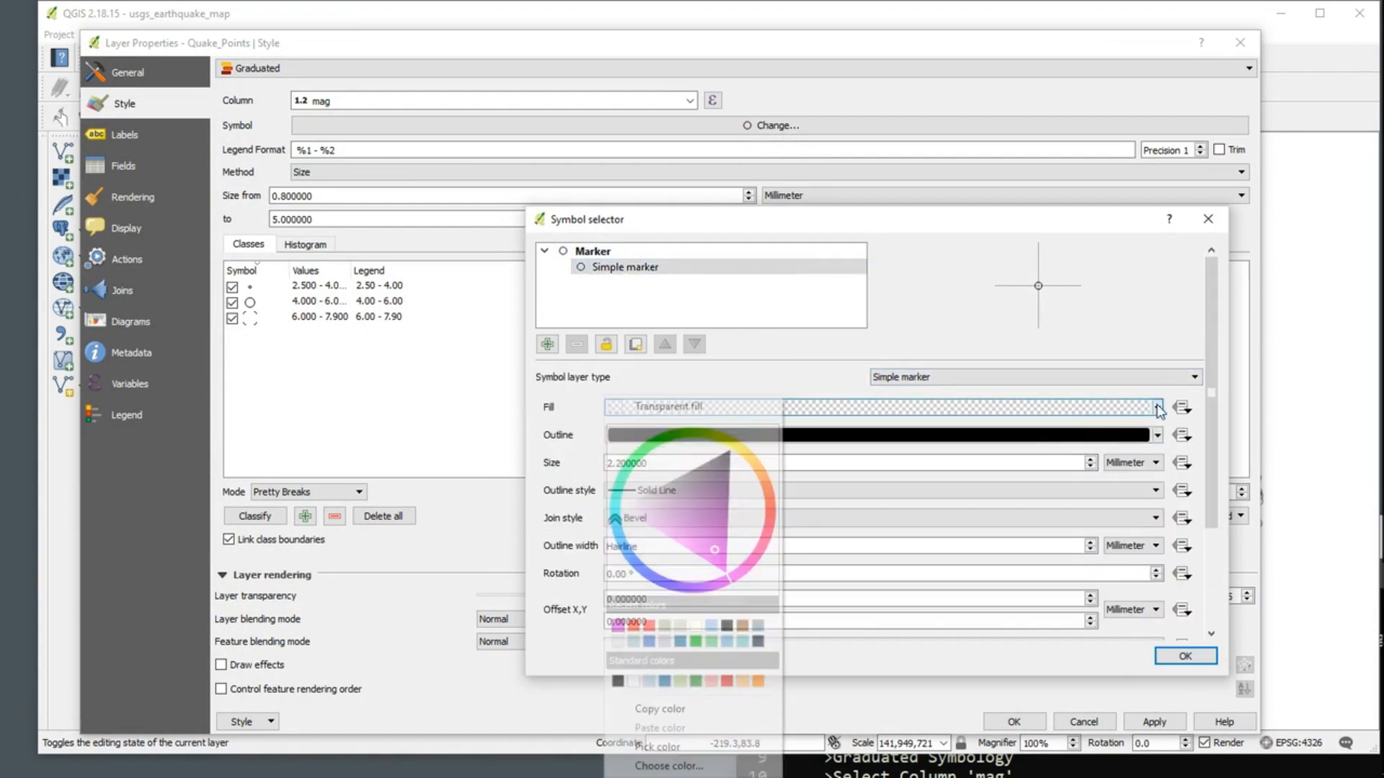
click(717, 538)
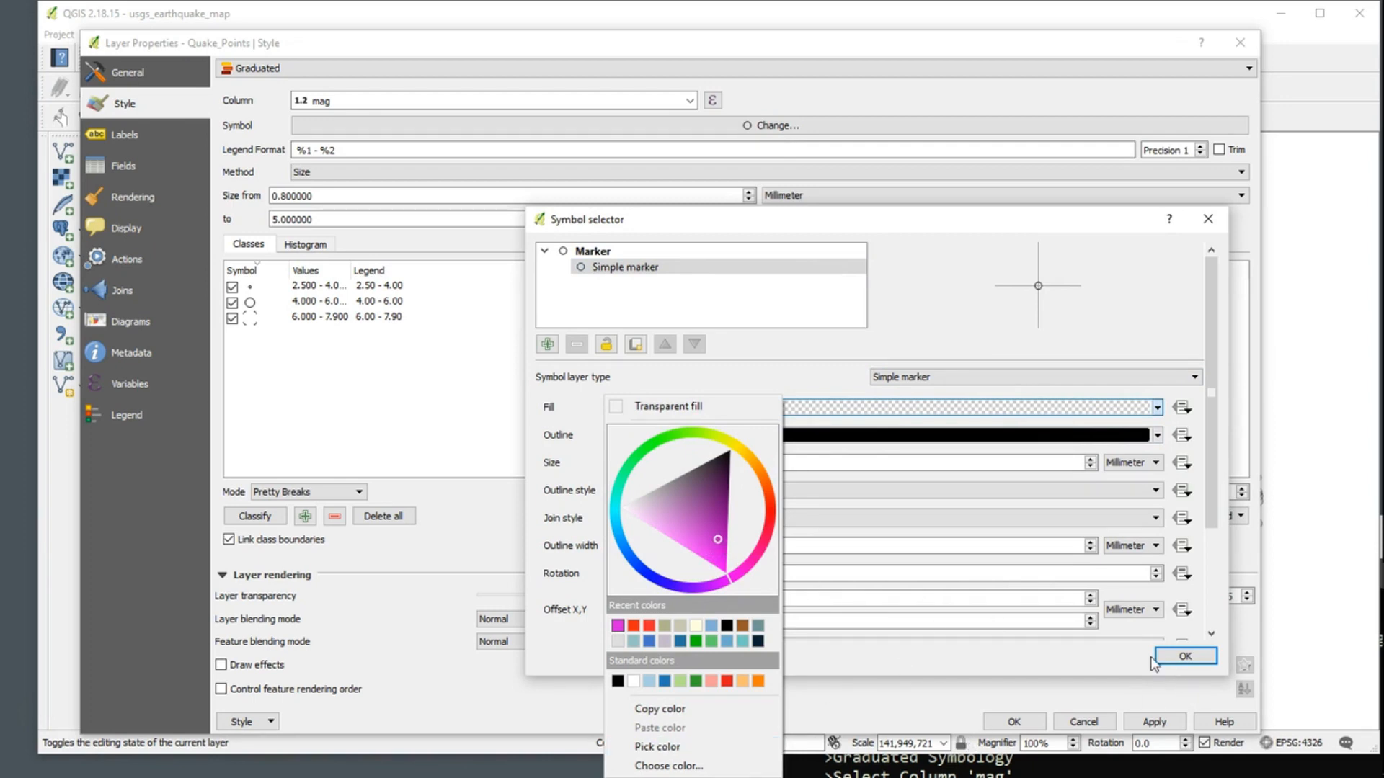
click(955, 656)
click(1157, 407)
click(618, 626)
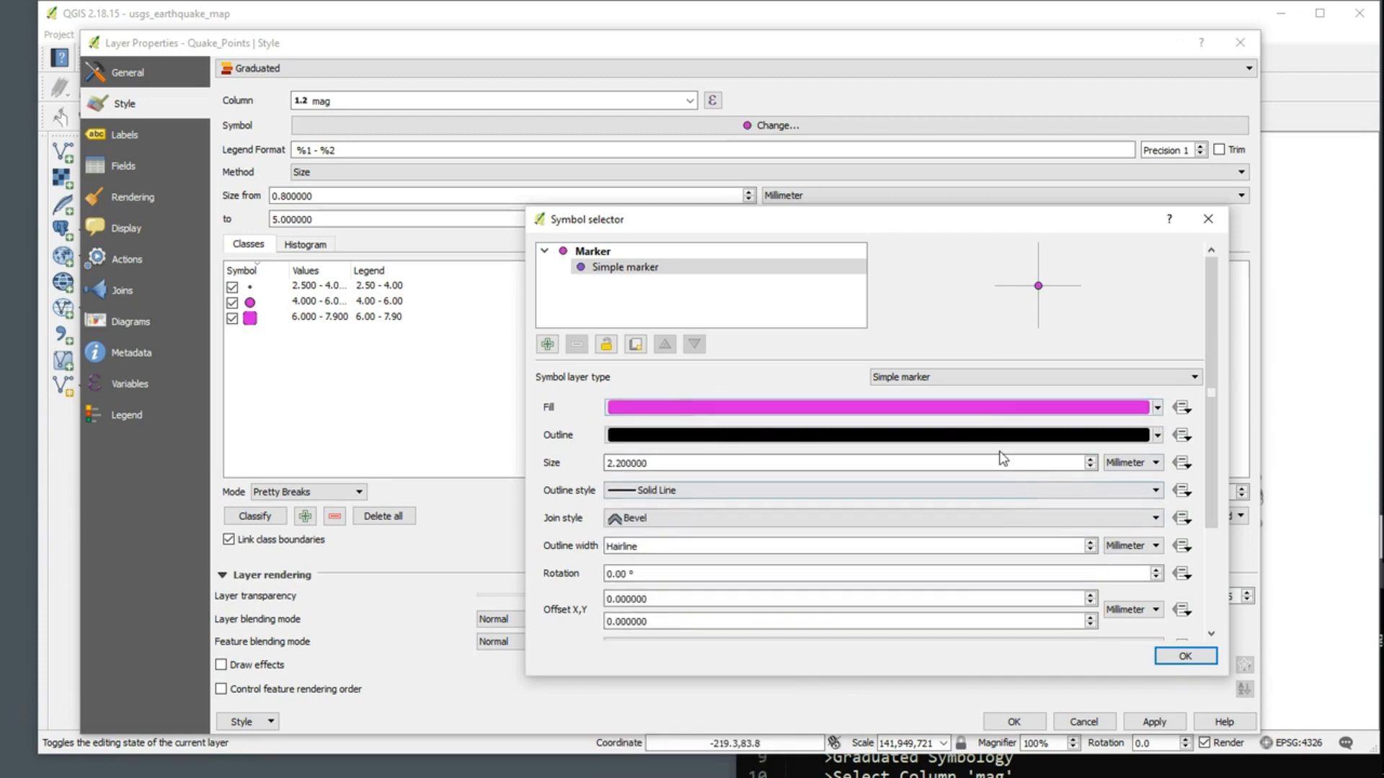
click(1184, 655)
click(1155, 722)
click(1013, 722)
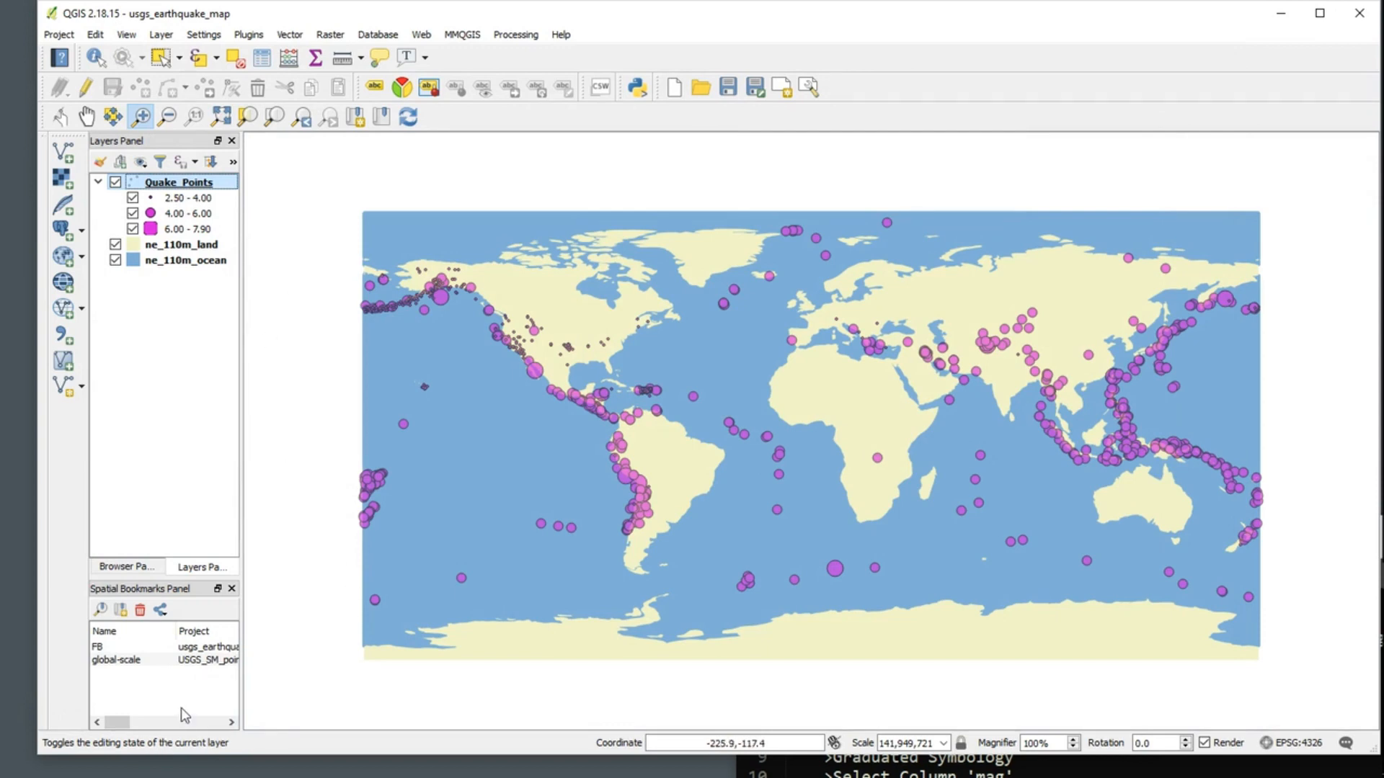
Step: Zoom the map to the FB spatial bookmark
double_click(131, 664)
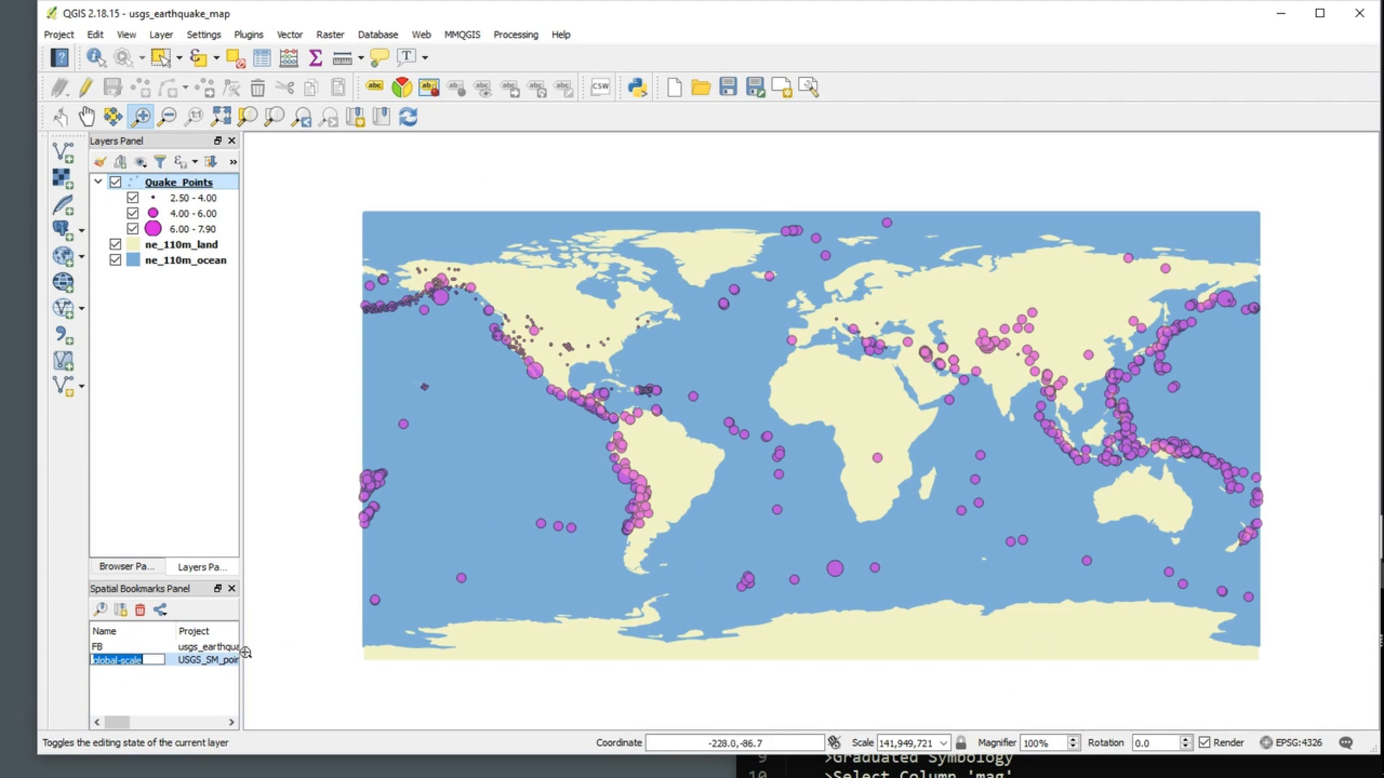
double_click(214, 647)
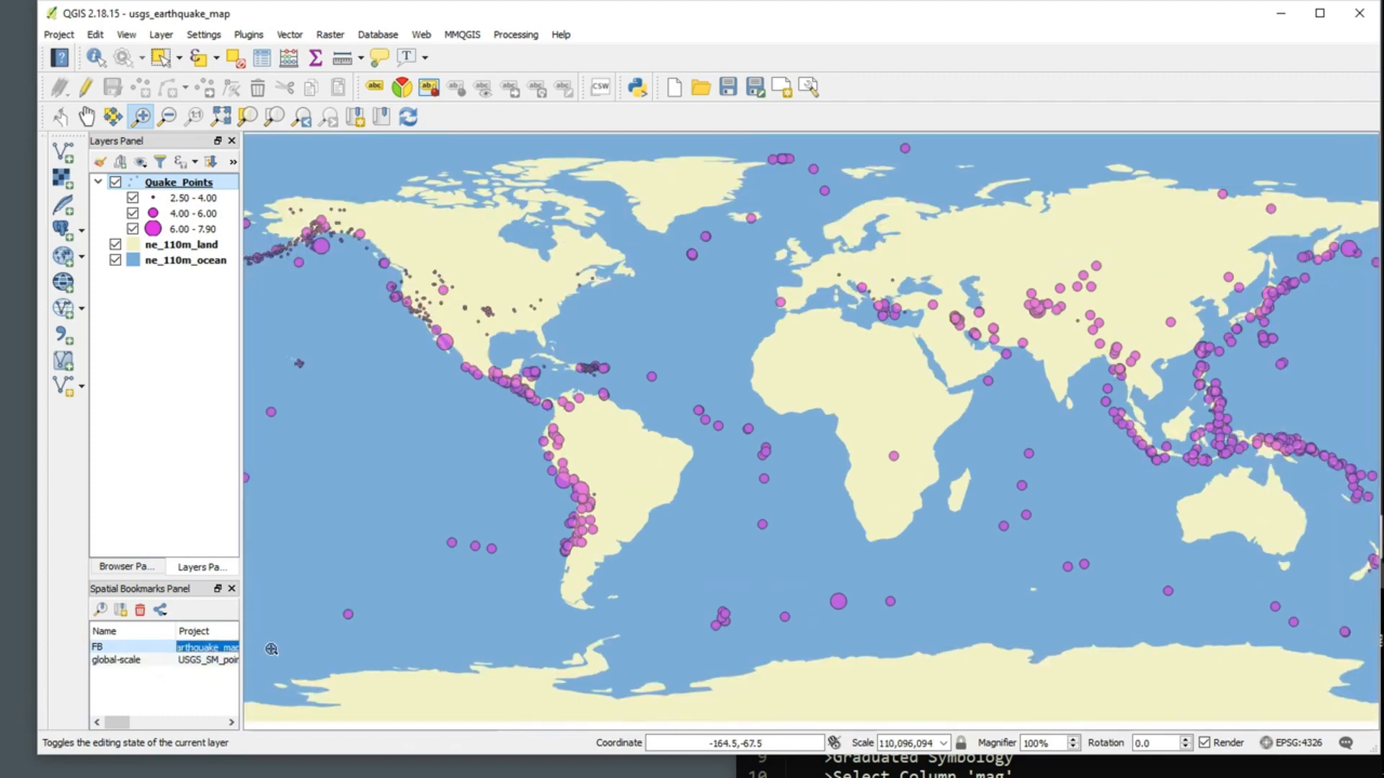
Step: Create a new print composer titled test
click(108, 647)
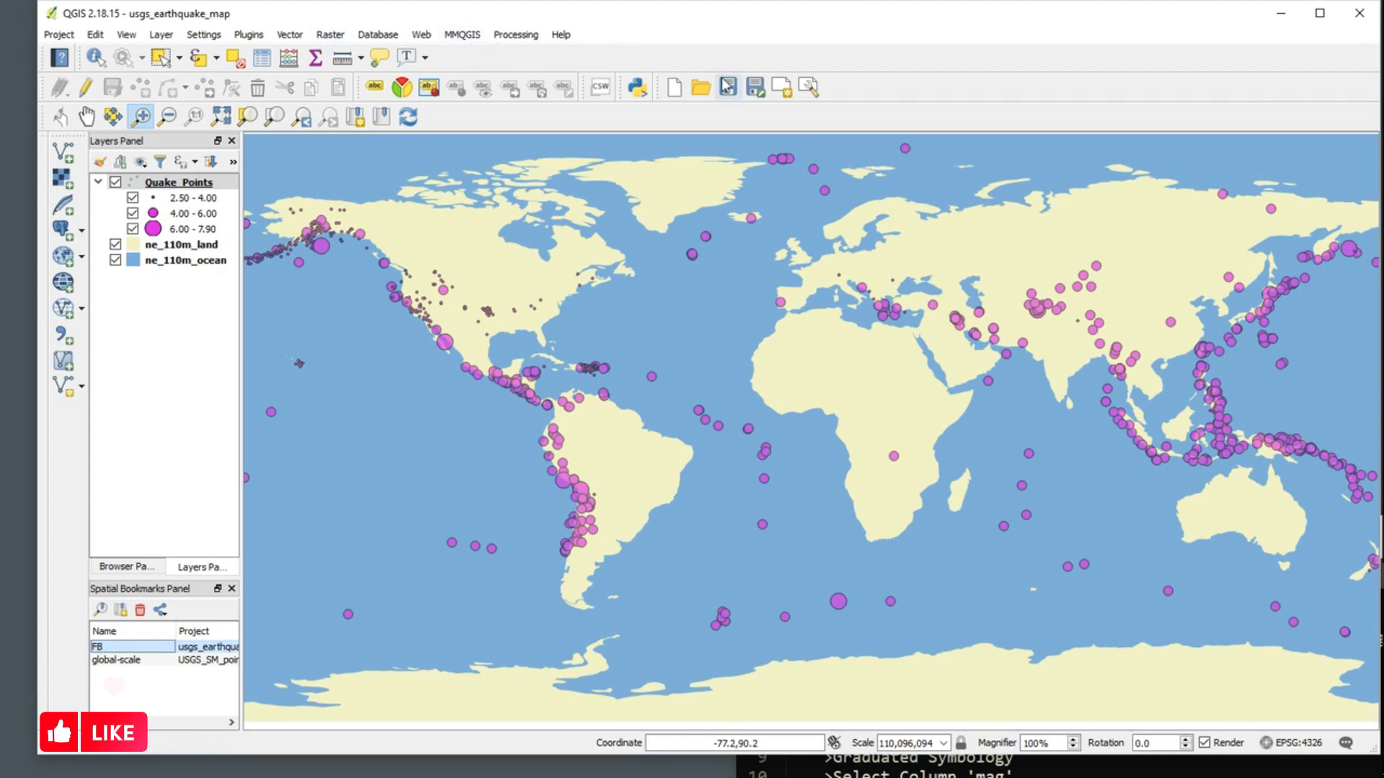
click(783, 90)
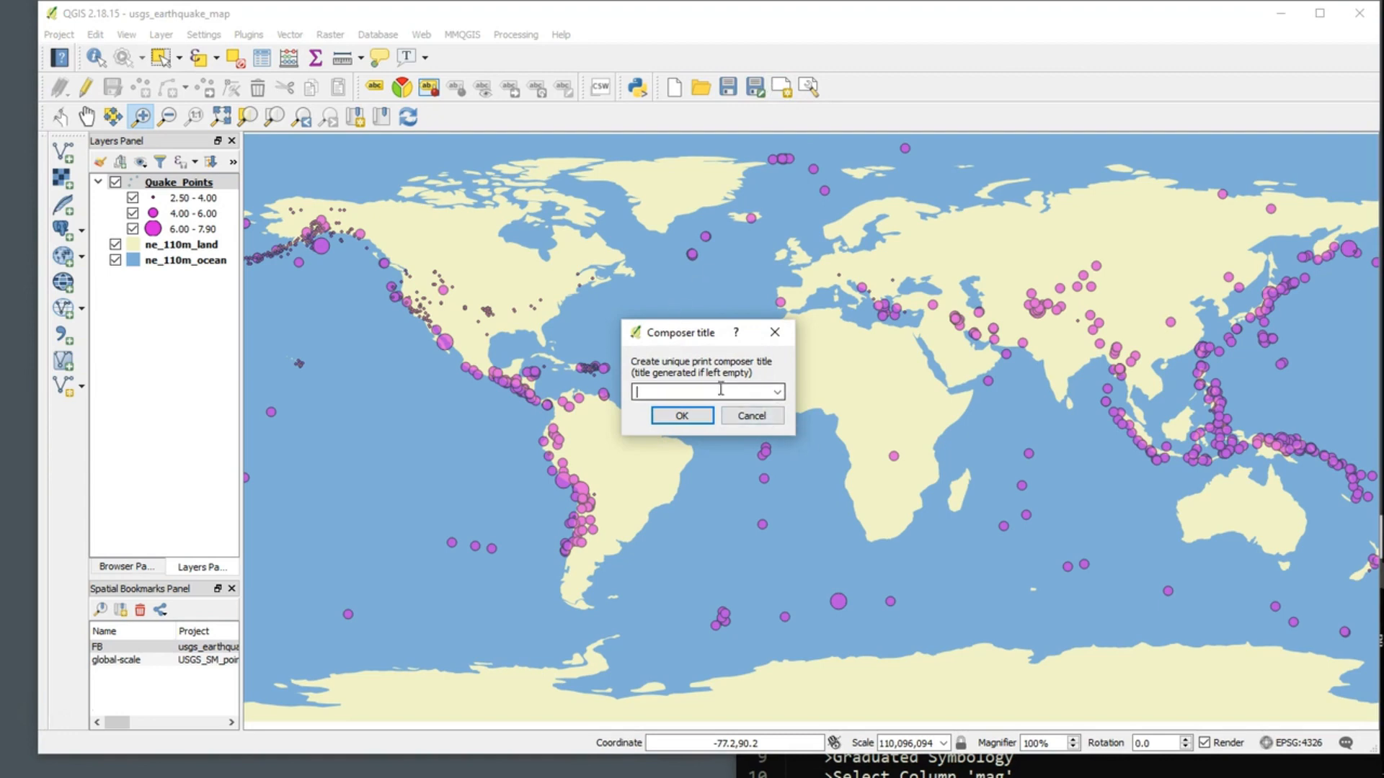
text(test)
key(Return)
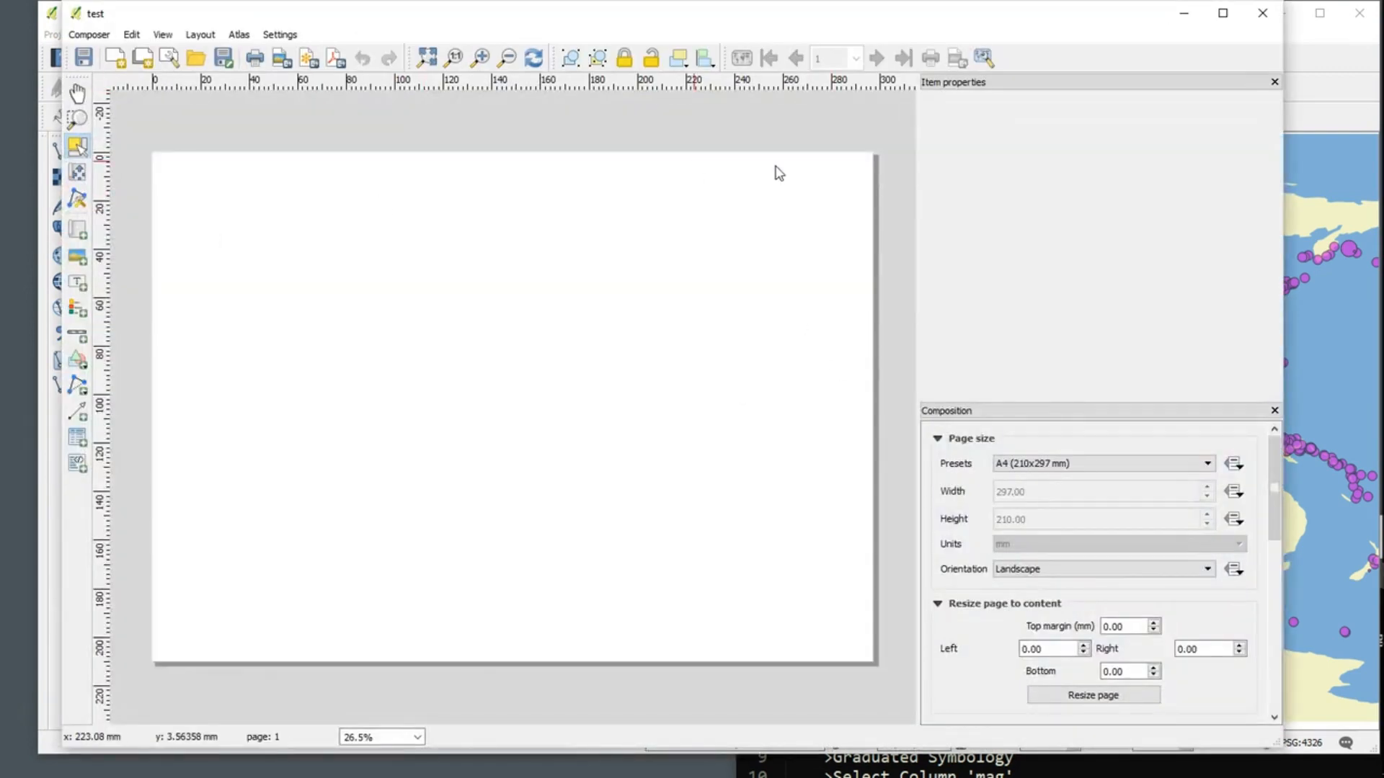
Step: Set the composition's page size to ANSI B (Tabloid; 11x17 in) and the page view to 50%
click(1091, 464)
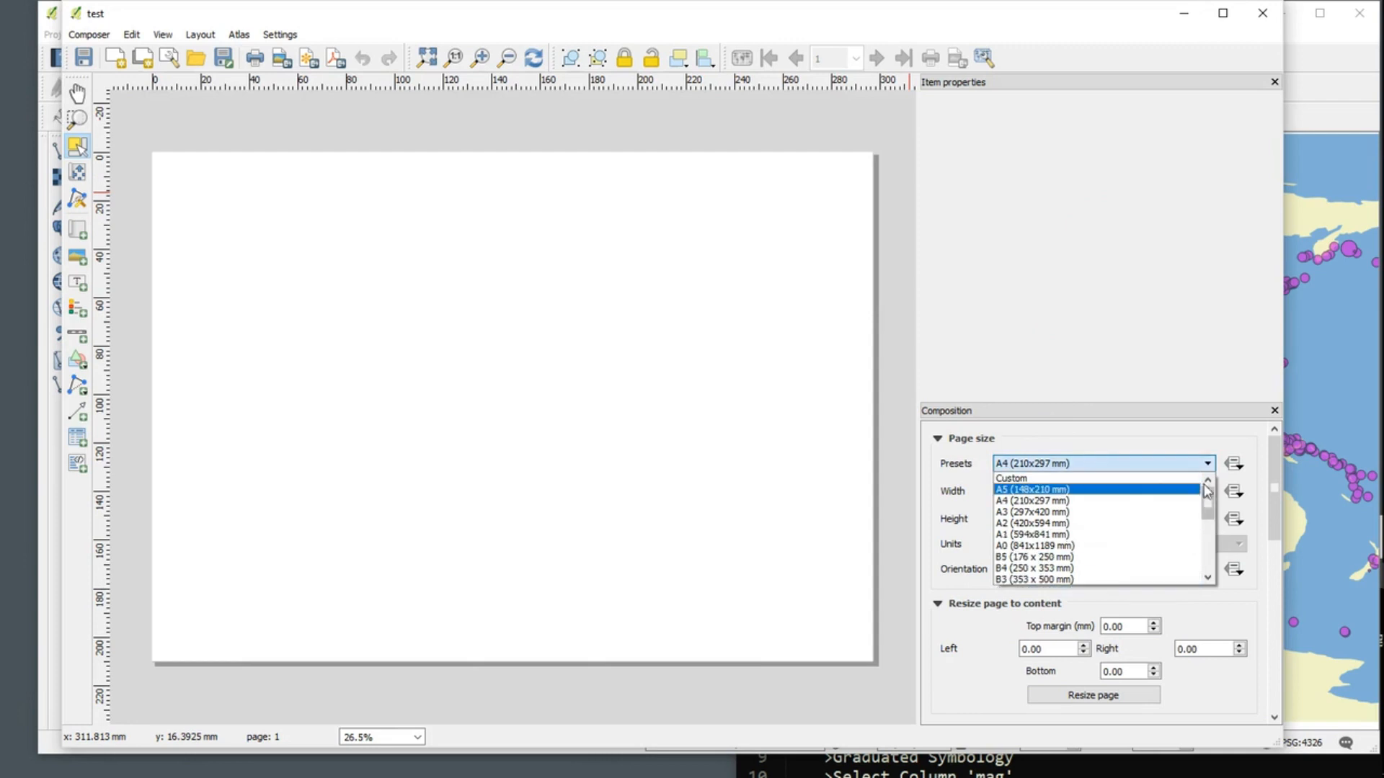
drag(1207, 490, 1209, 544)
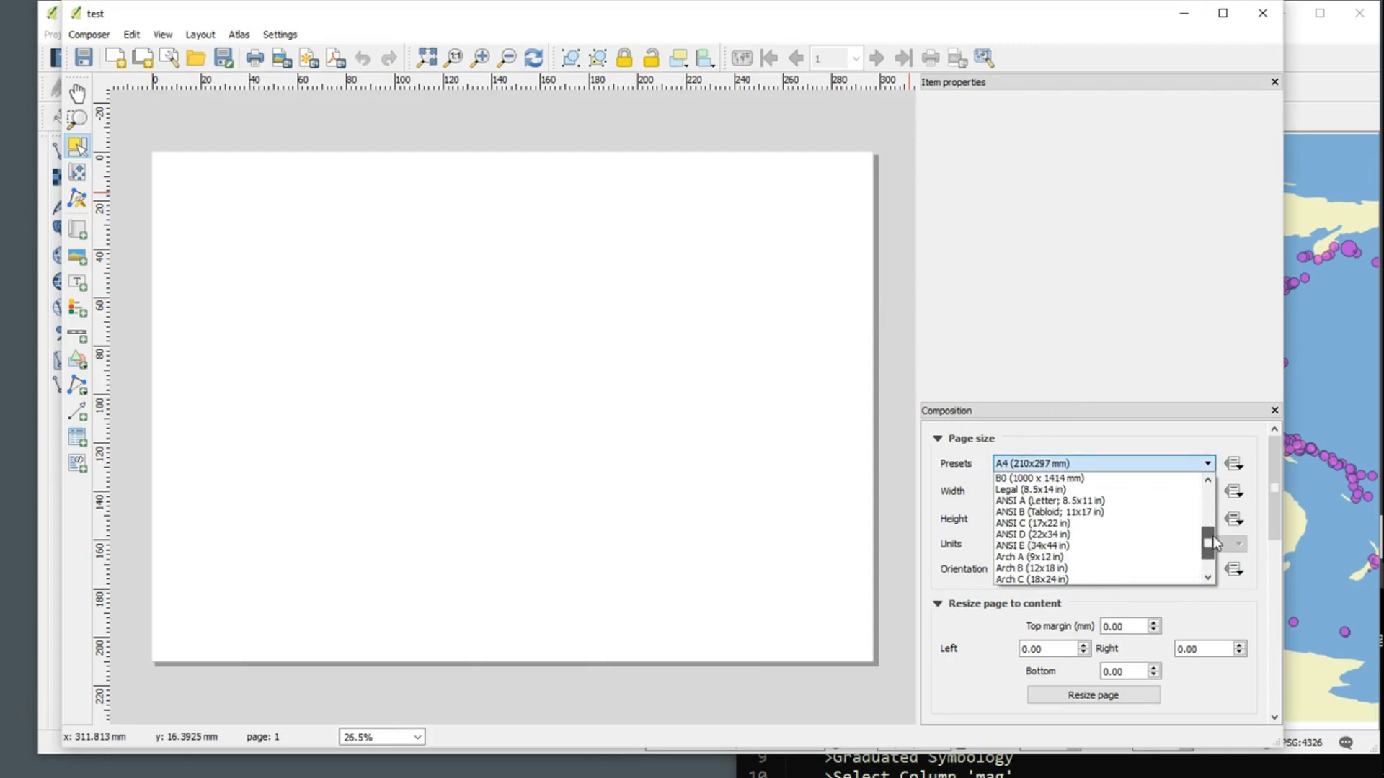
click(1099, 512)
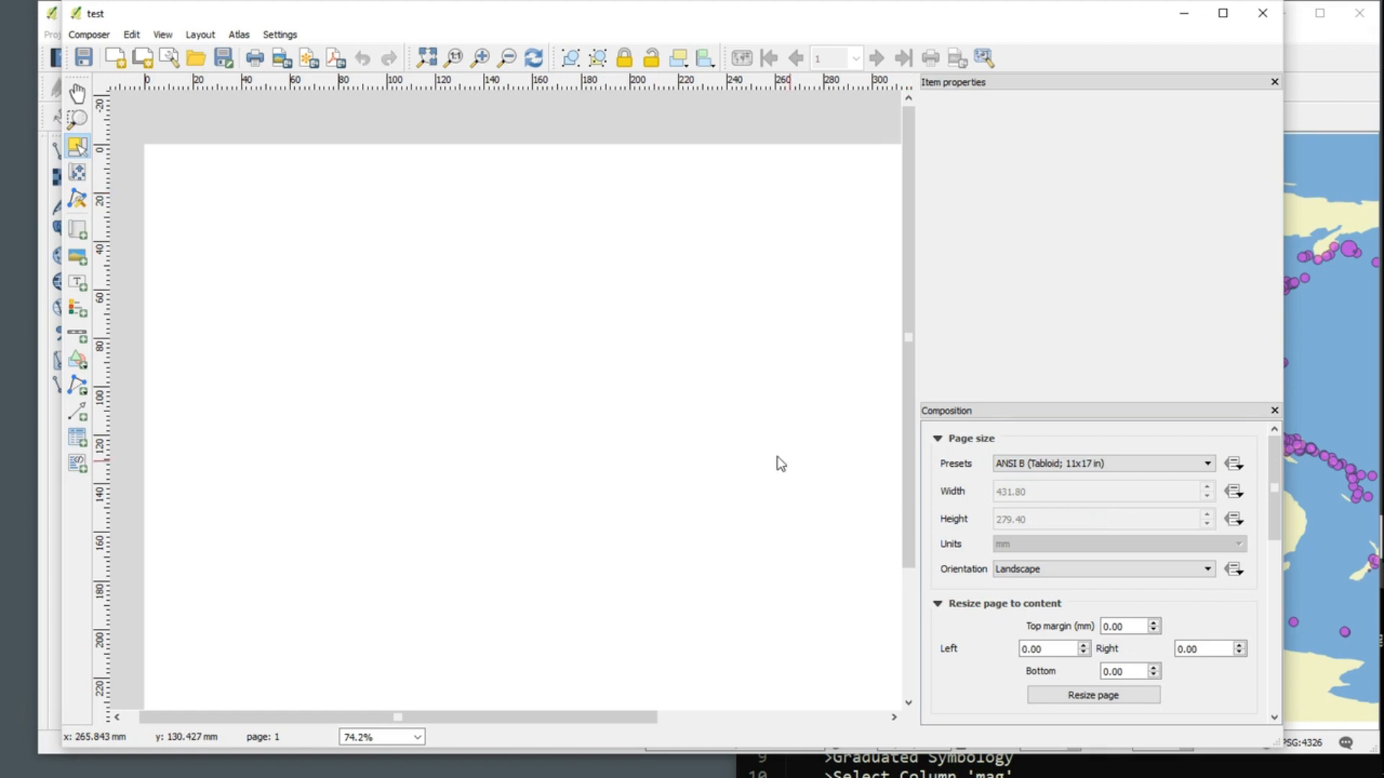
click(418, 737)
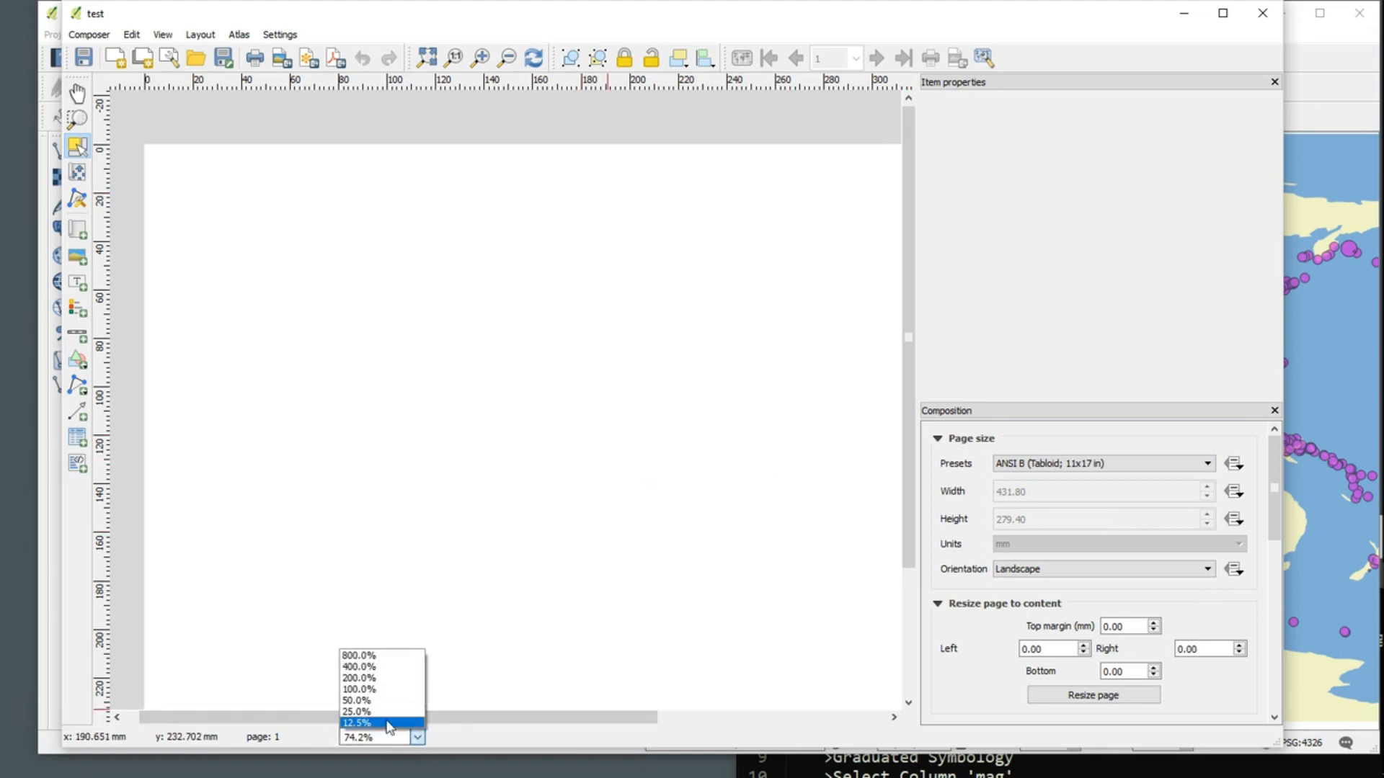
click(382, 707)
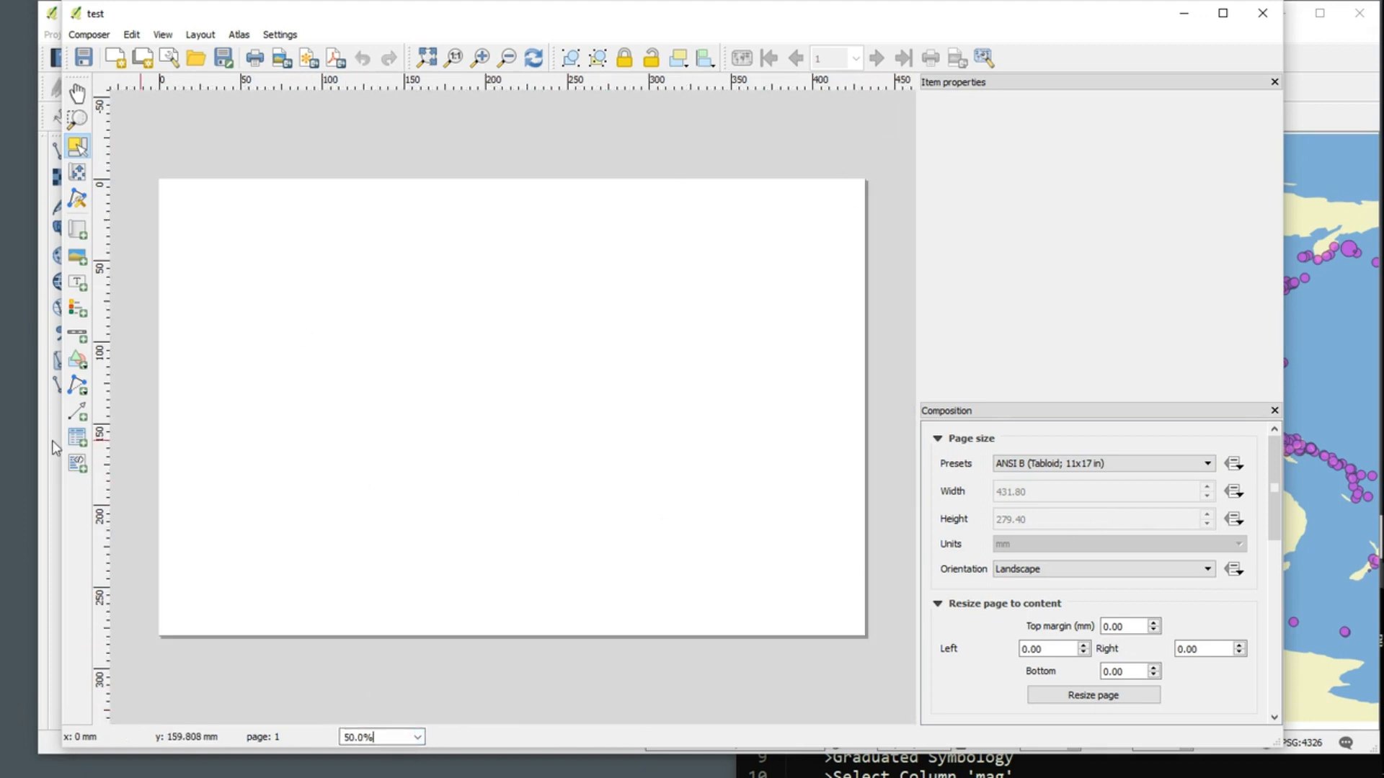
Step: Add a map slightly wider than the page and about 182 mm tall, nudge it down a little and deselect it
click(78, 229)
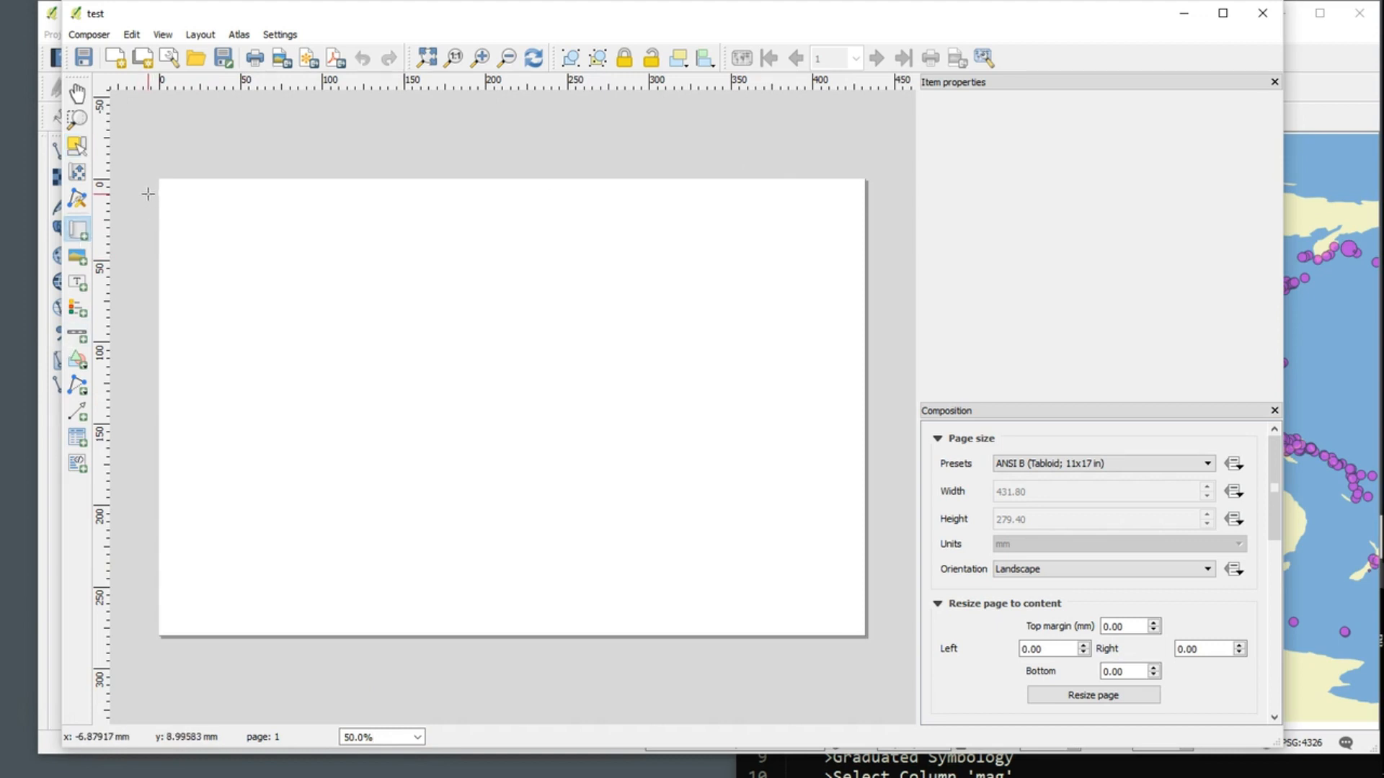
drag(149, 194, 875, 492)
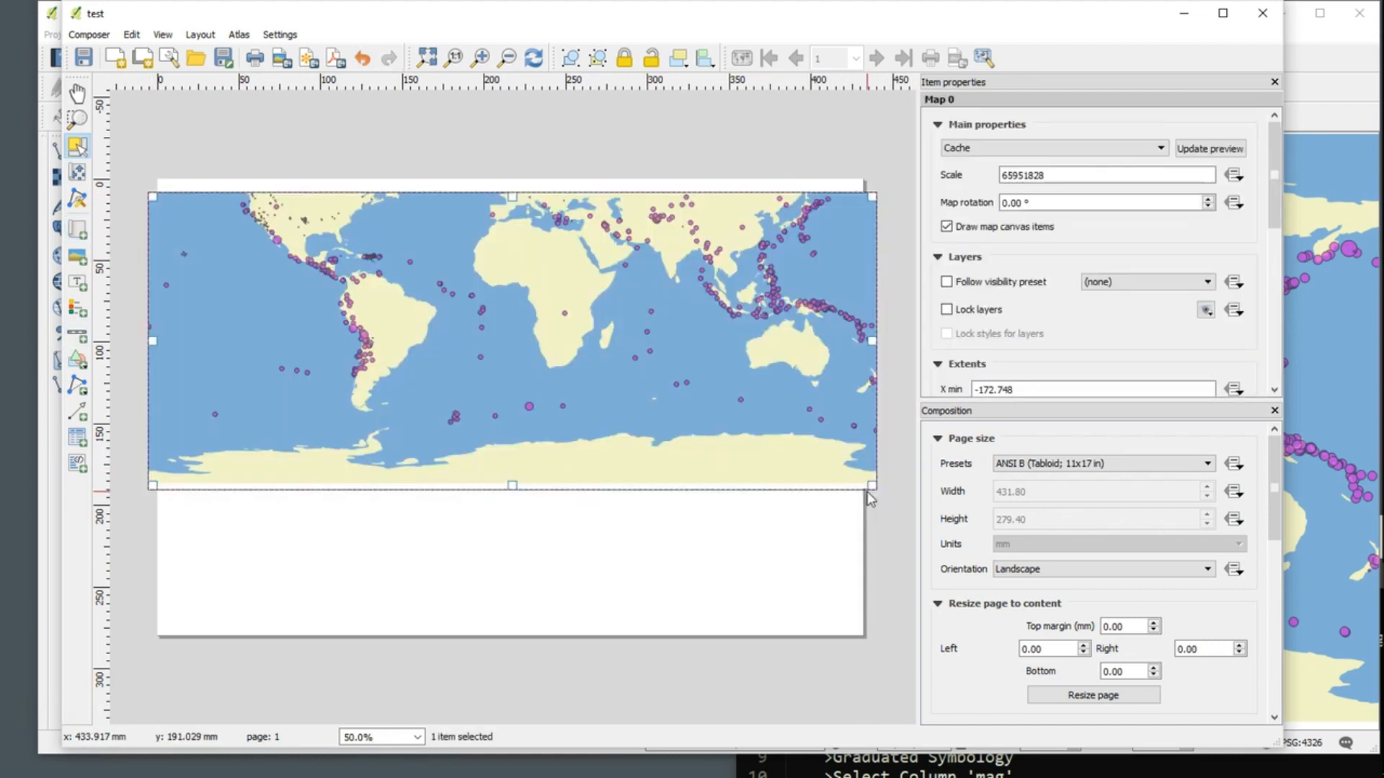
click(467, 275)
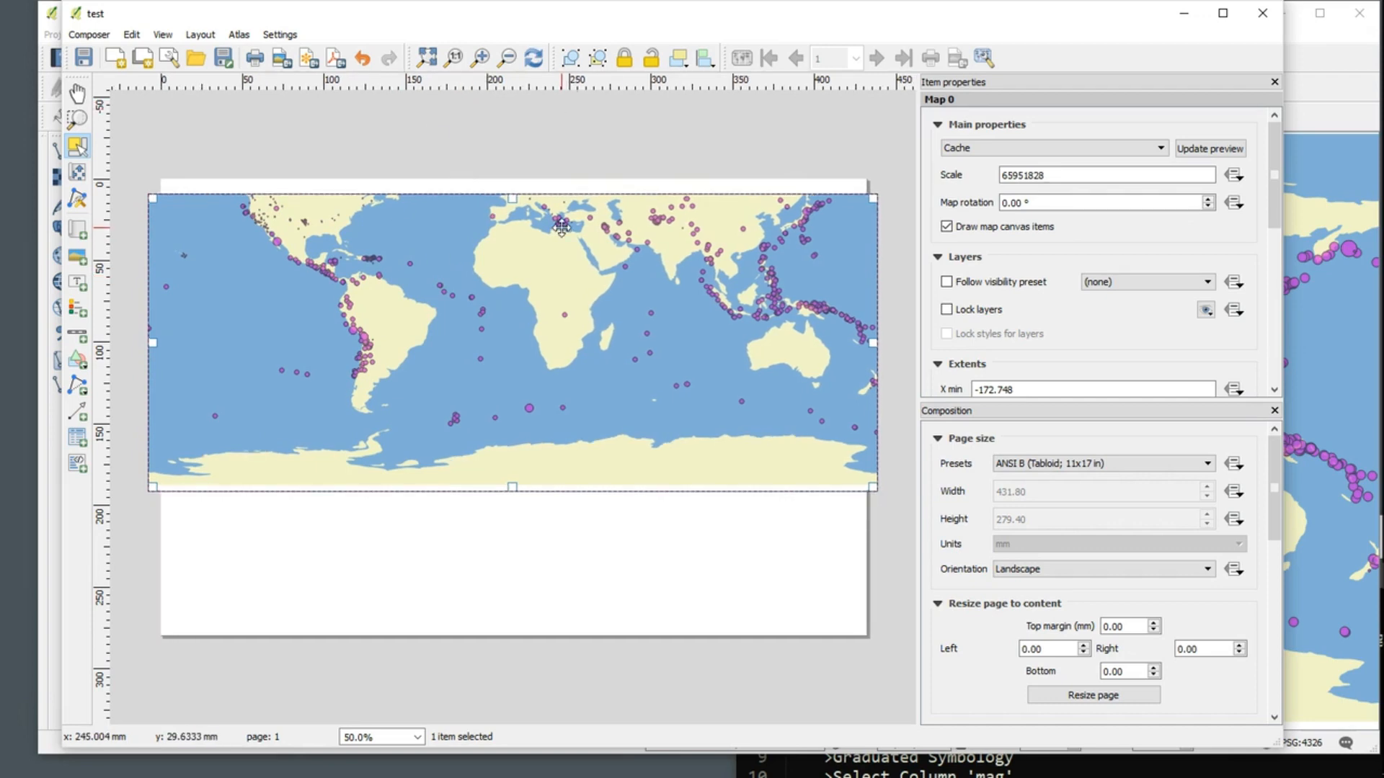
key(Down)
key(Down)
key(Down)
key(Down)
key(Down)
key(Down)
key(Down)
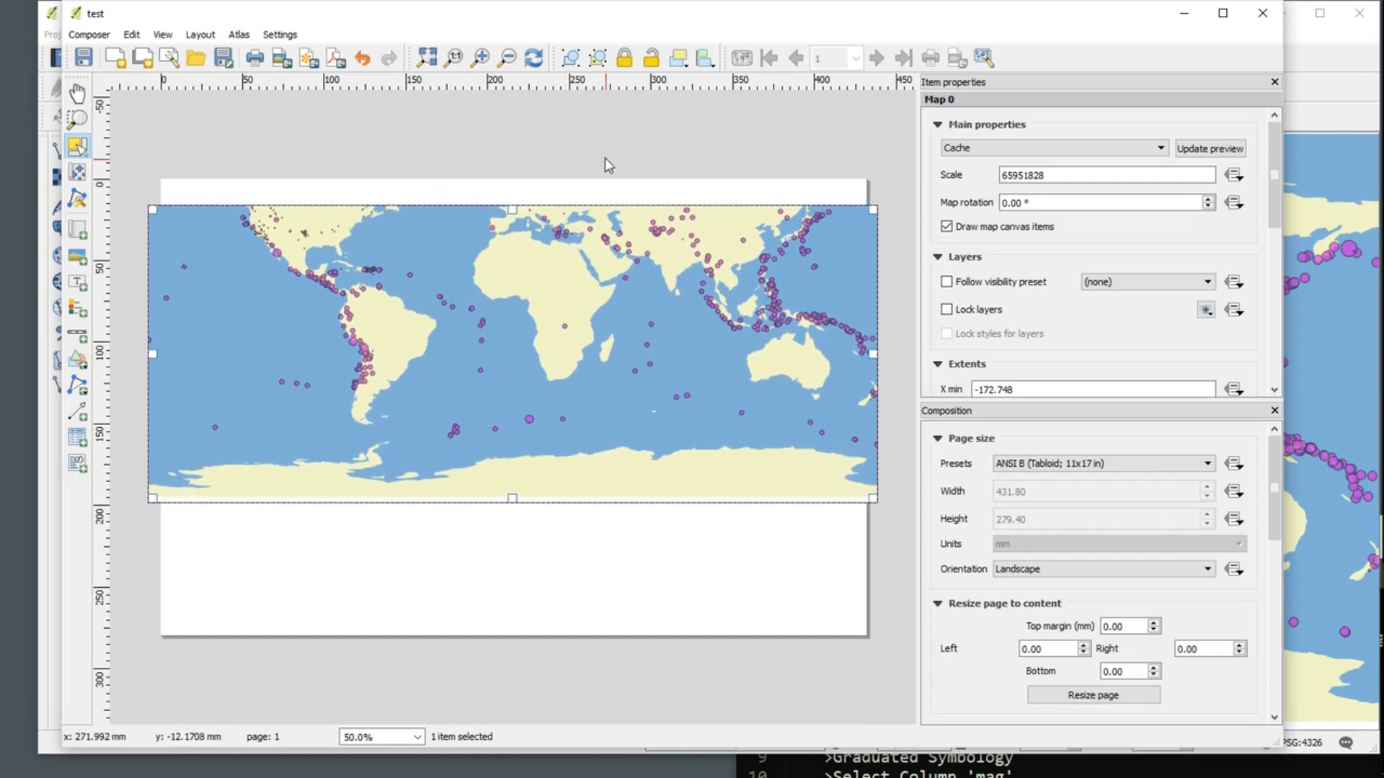
click(601, 156)
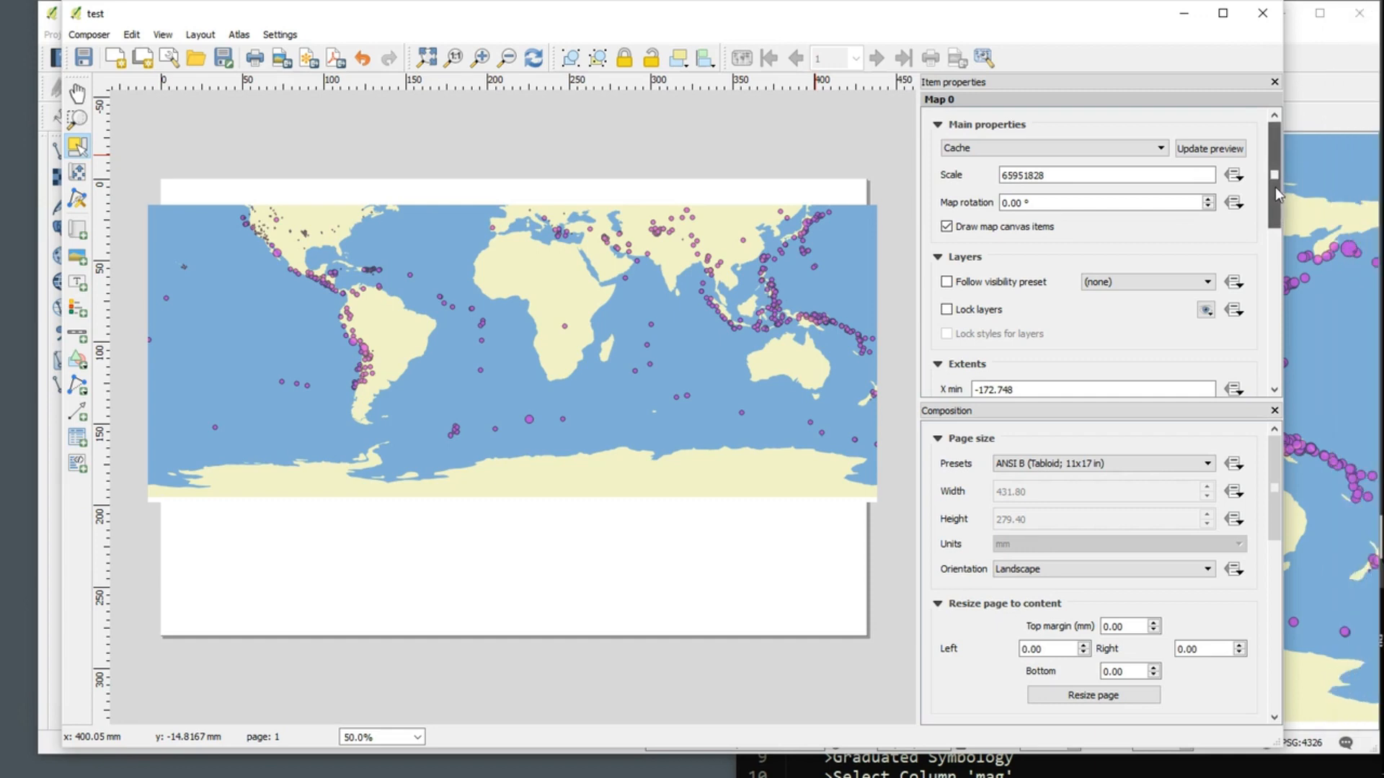
Step: Save the project from the print composer
click(1049, 175)
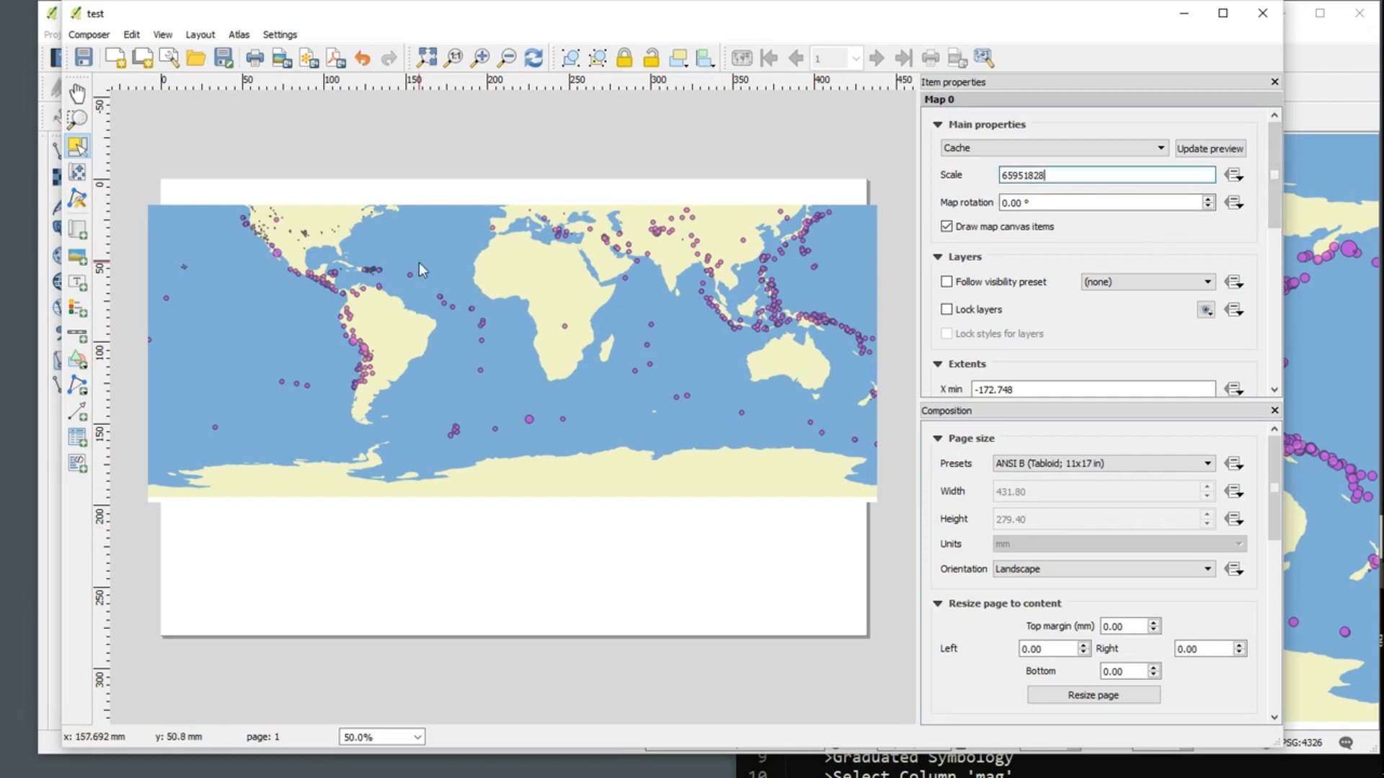
click(89, 35)
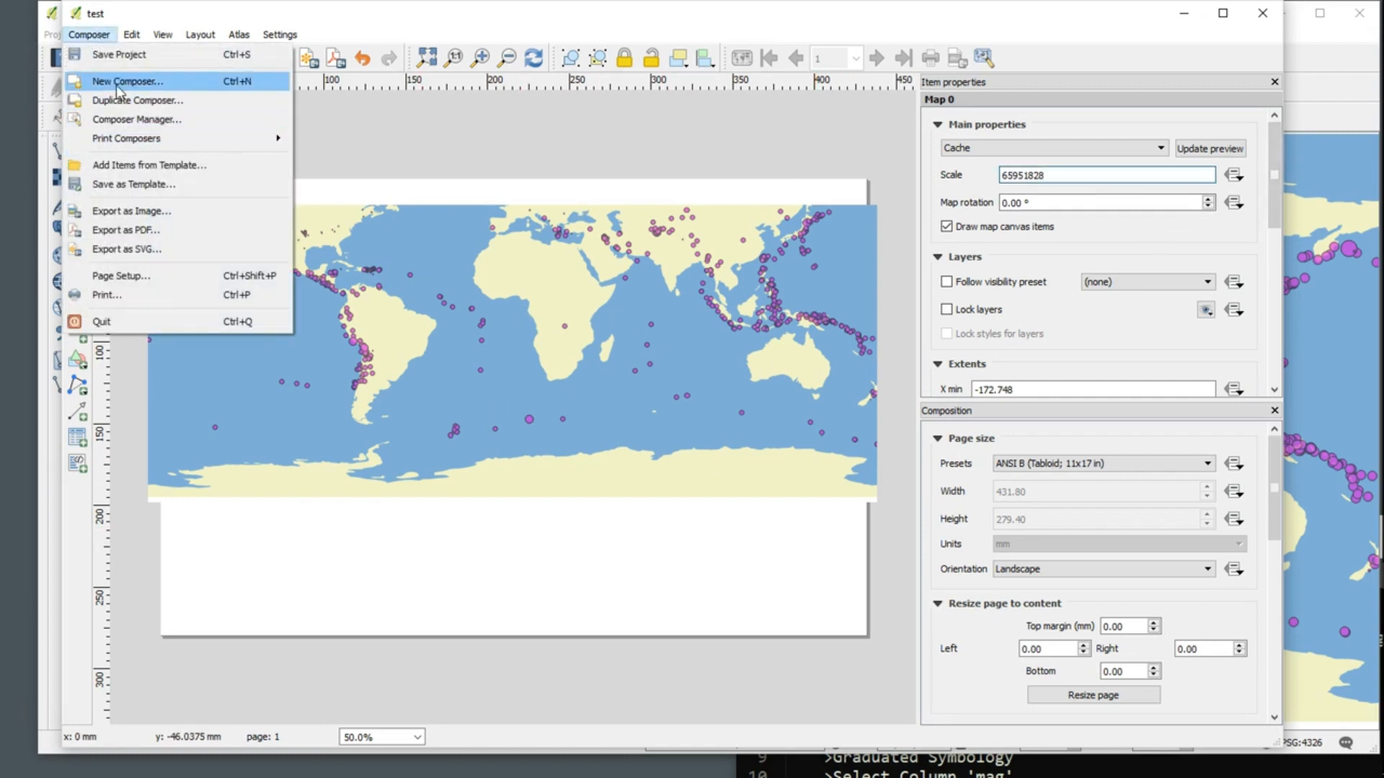
click(124, 61)
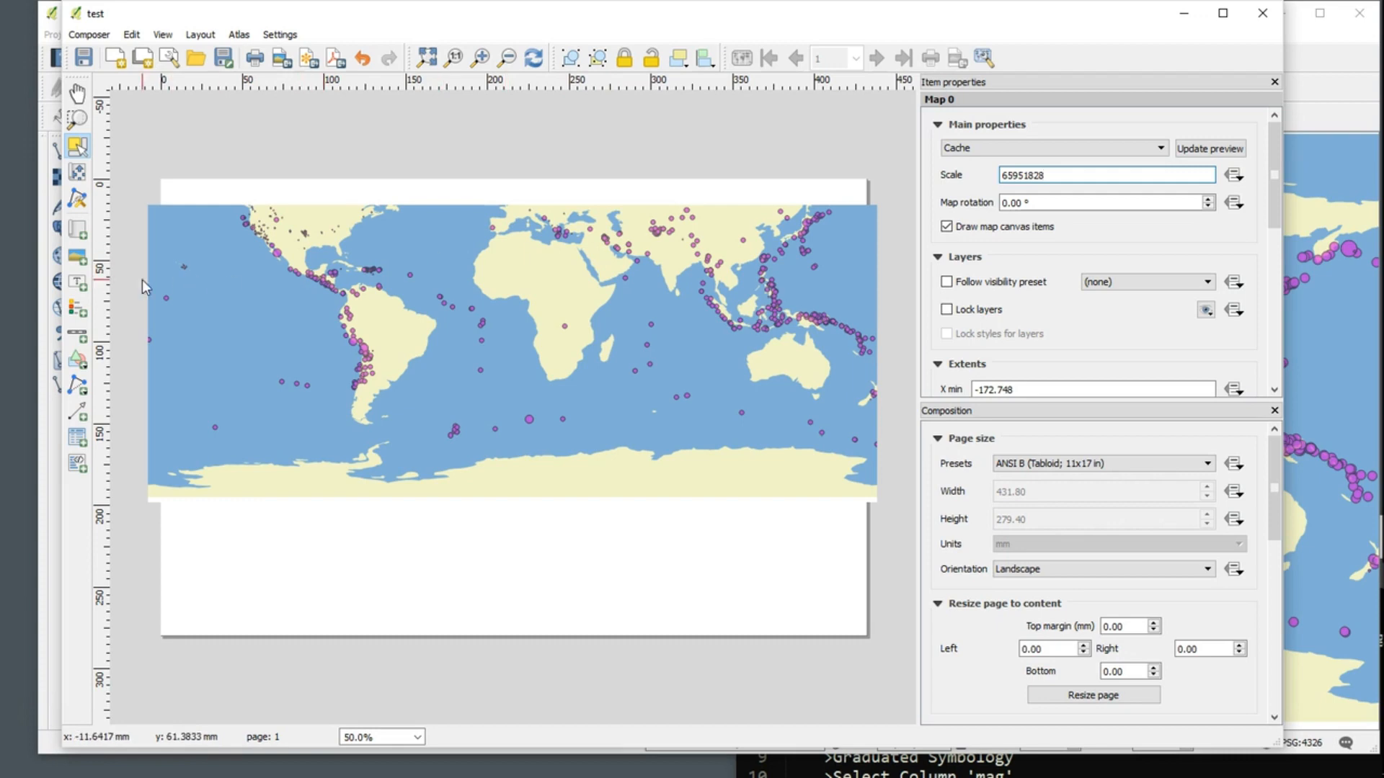
Step: Add a legend across the map's lower edge, just past the middle of the page
click(76, 313)
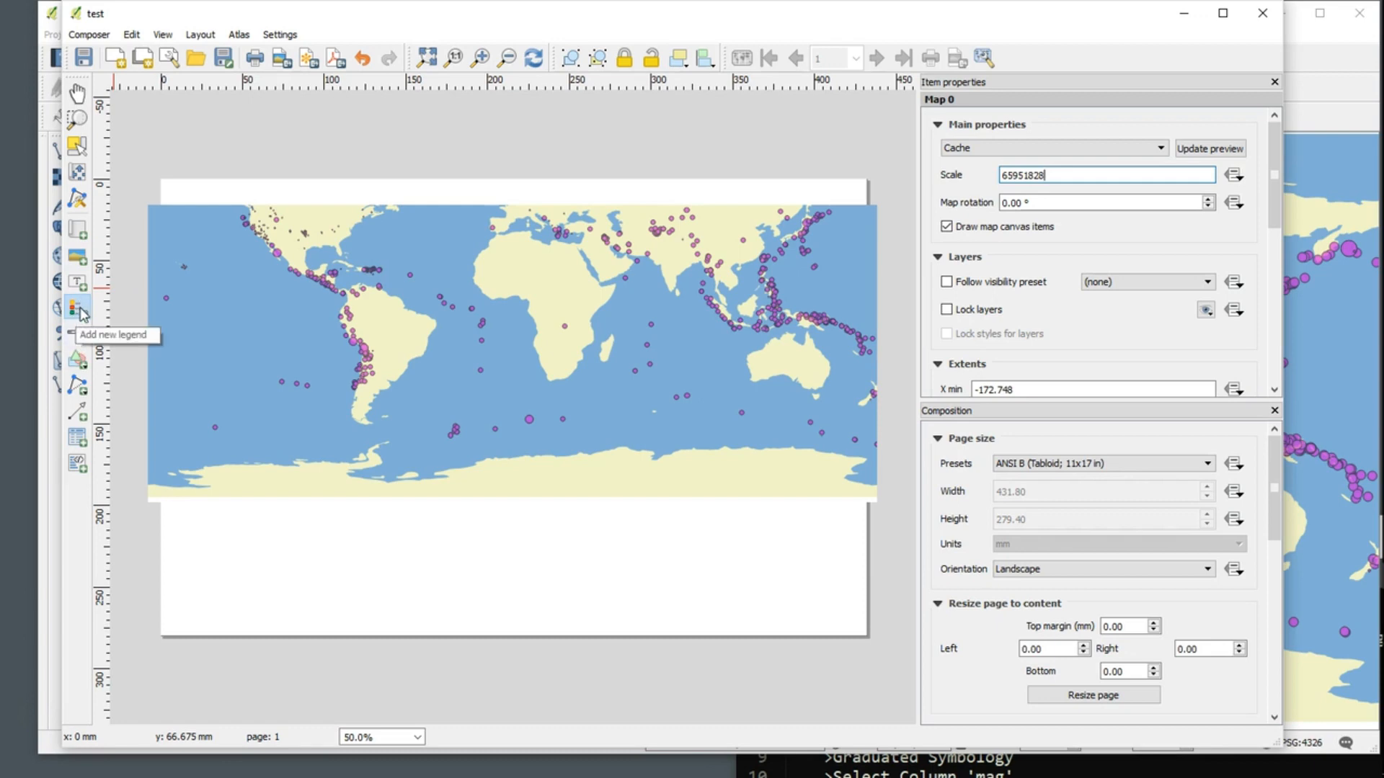
click(79, 310)
drag(544, 452, 745, 627)
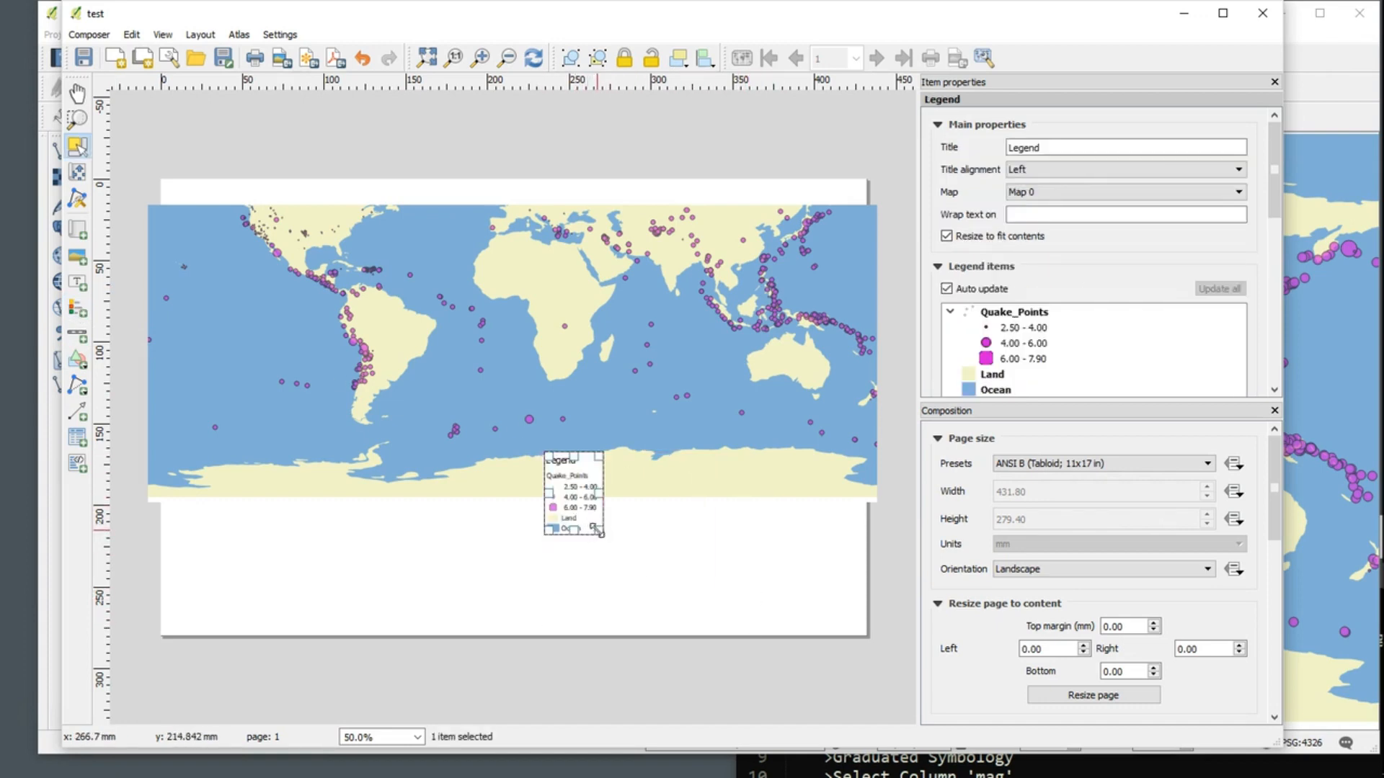
Step: Resize the legend frame close to its contents and move it to about X 297 mm, Y 187 mm on the page
drag(600, 533, 707, 597)
drag(588, 514, 626, 513)
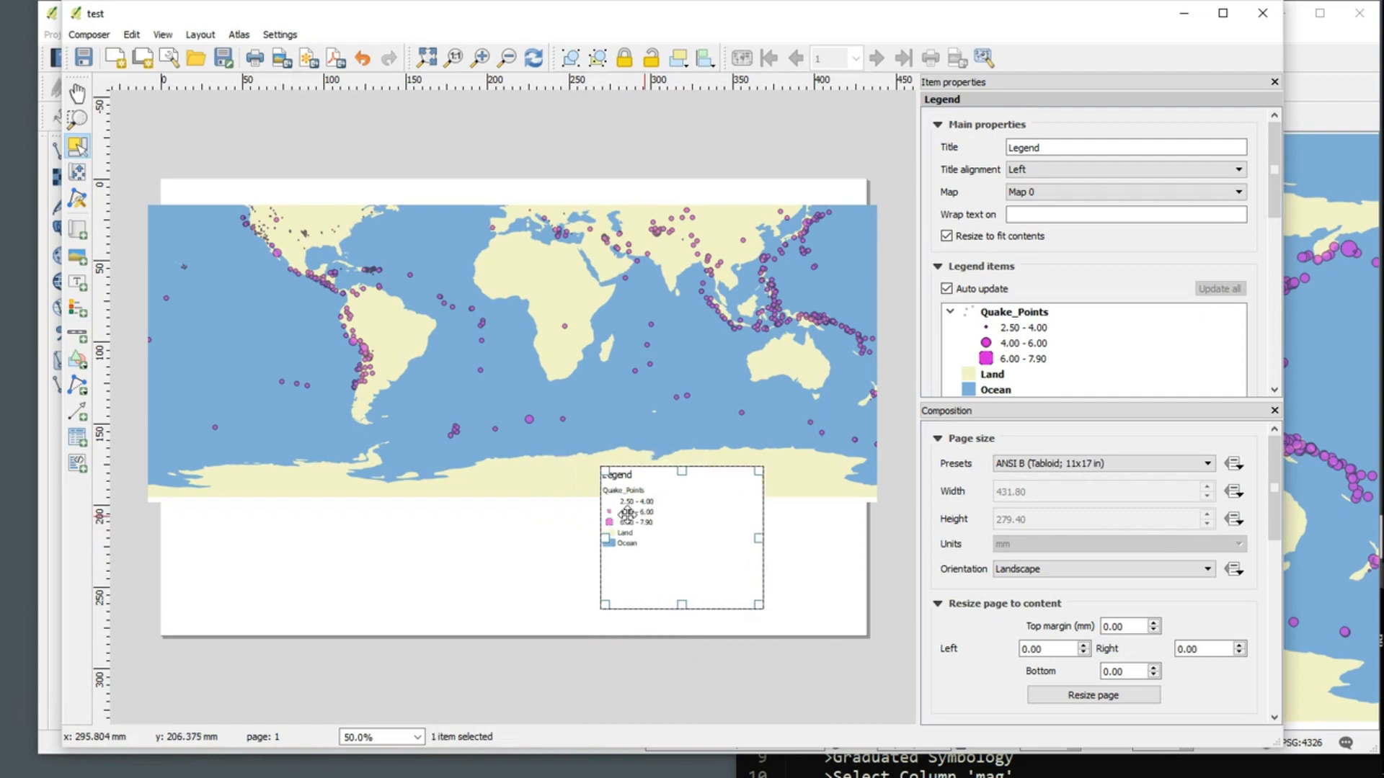
drag(758, 604, 678, 572)
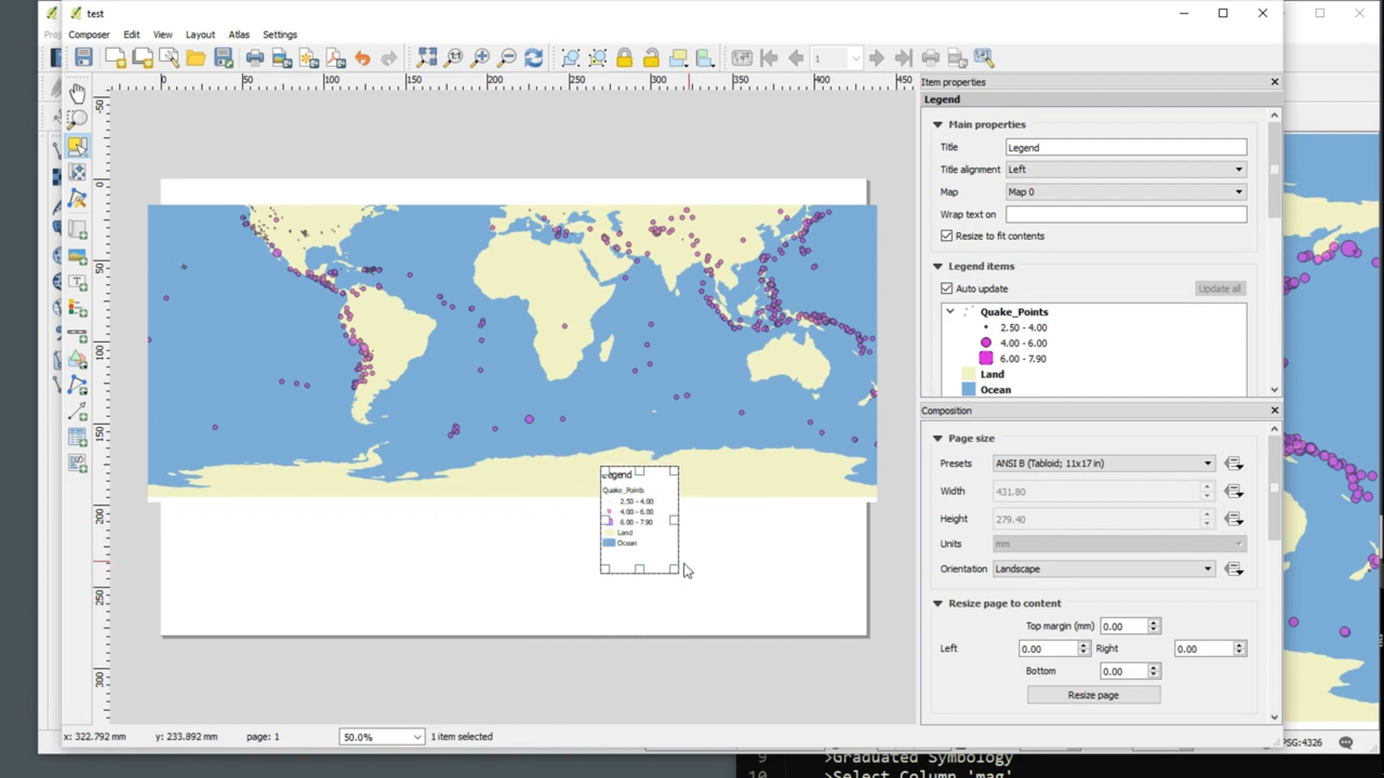
click(712, 669)
click(611, 530)
drag(628, 512, 674, 532)
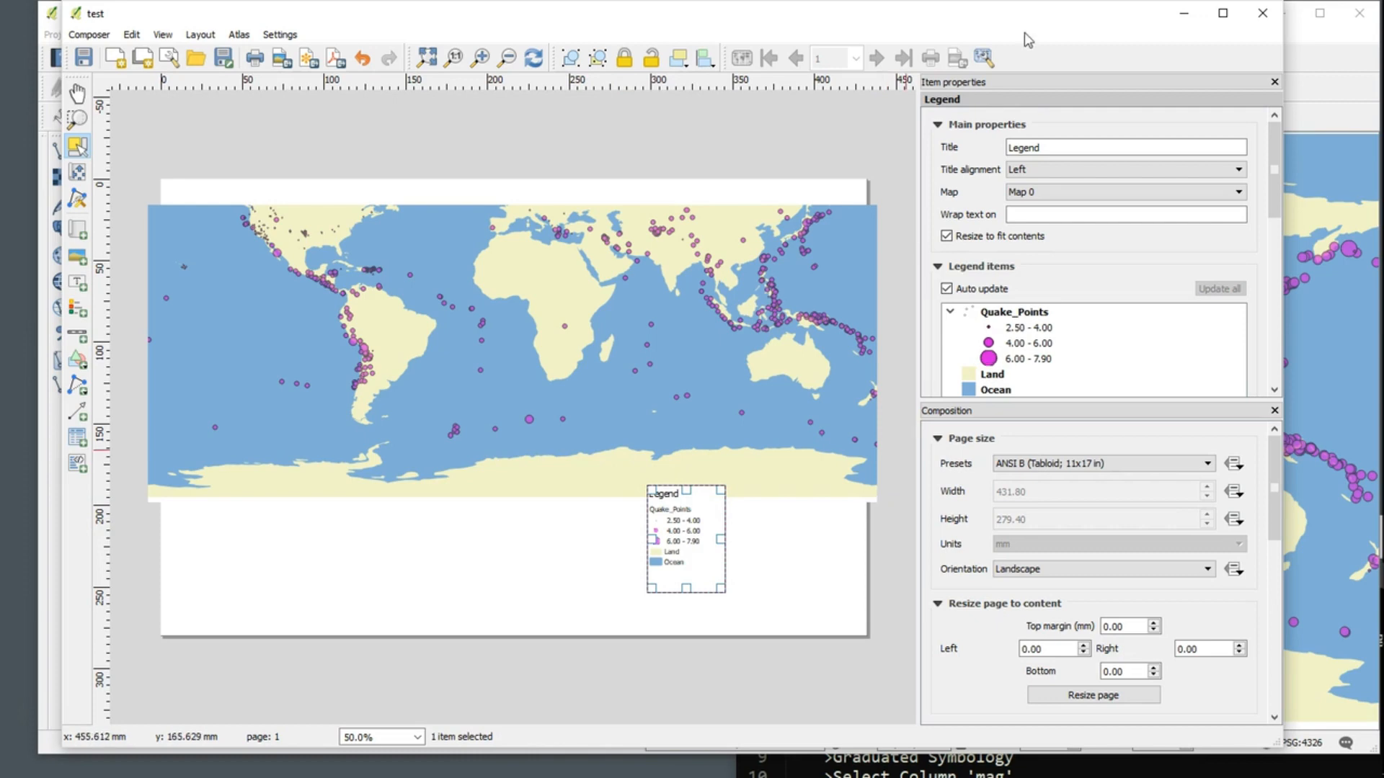
Step: Rename the Quake_Points legend item to Magnitude
click(938, 126)
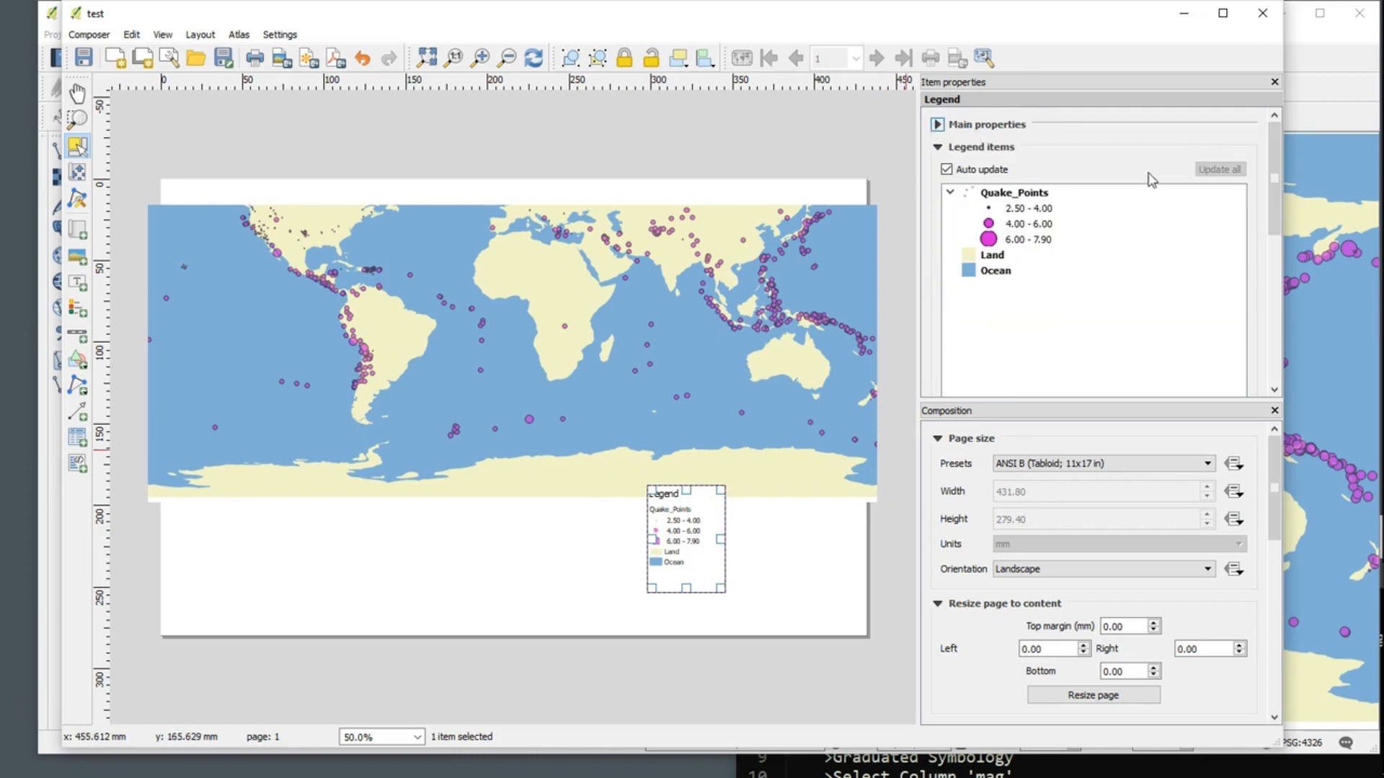
double_click(1027, 195)
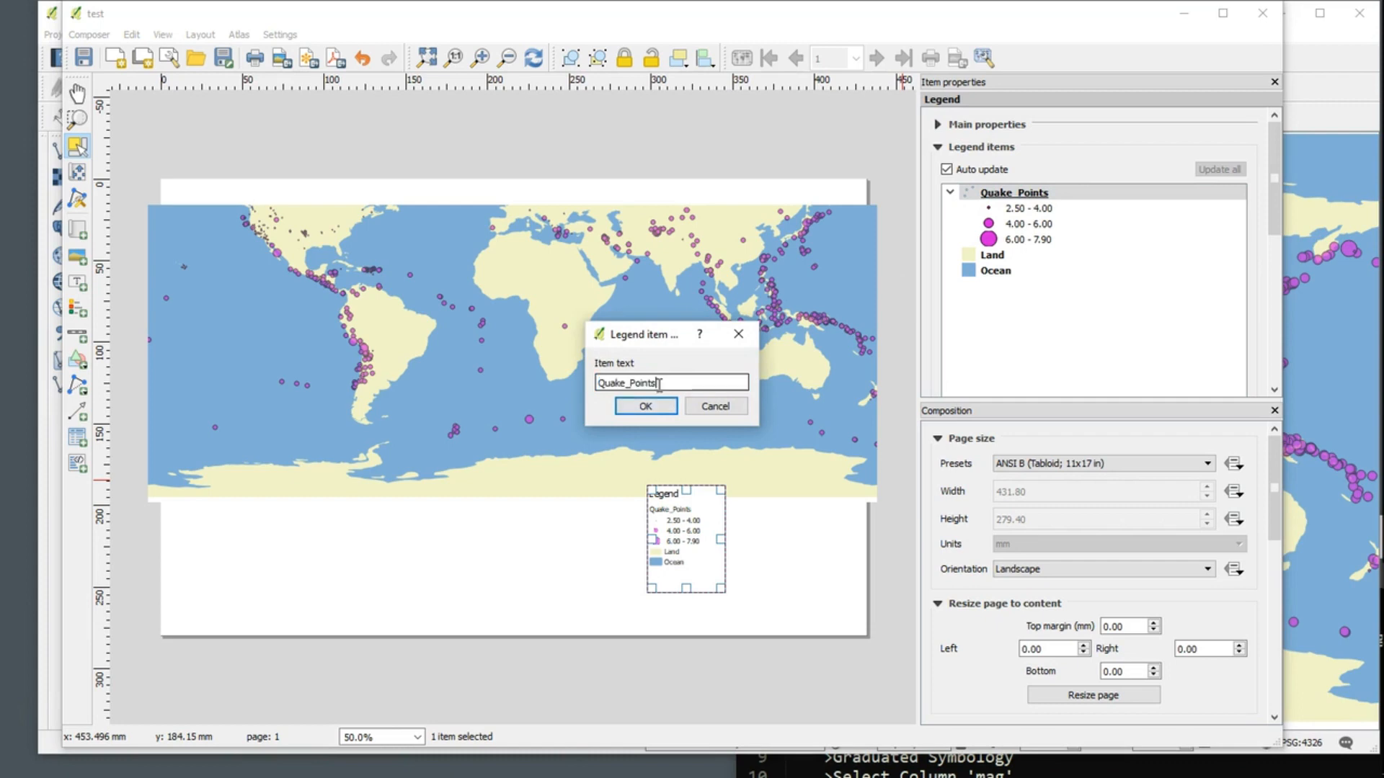
text(Magnitude)
click(640, 405)
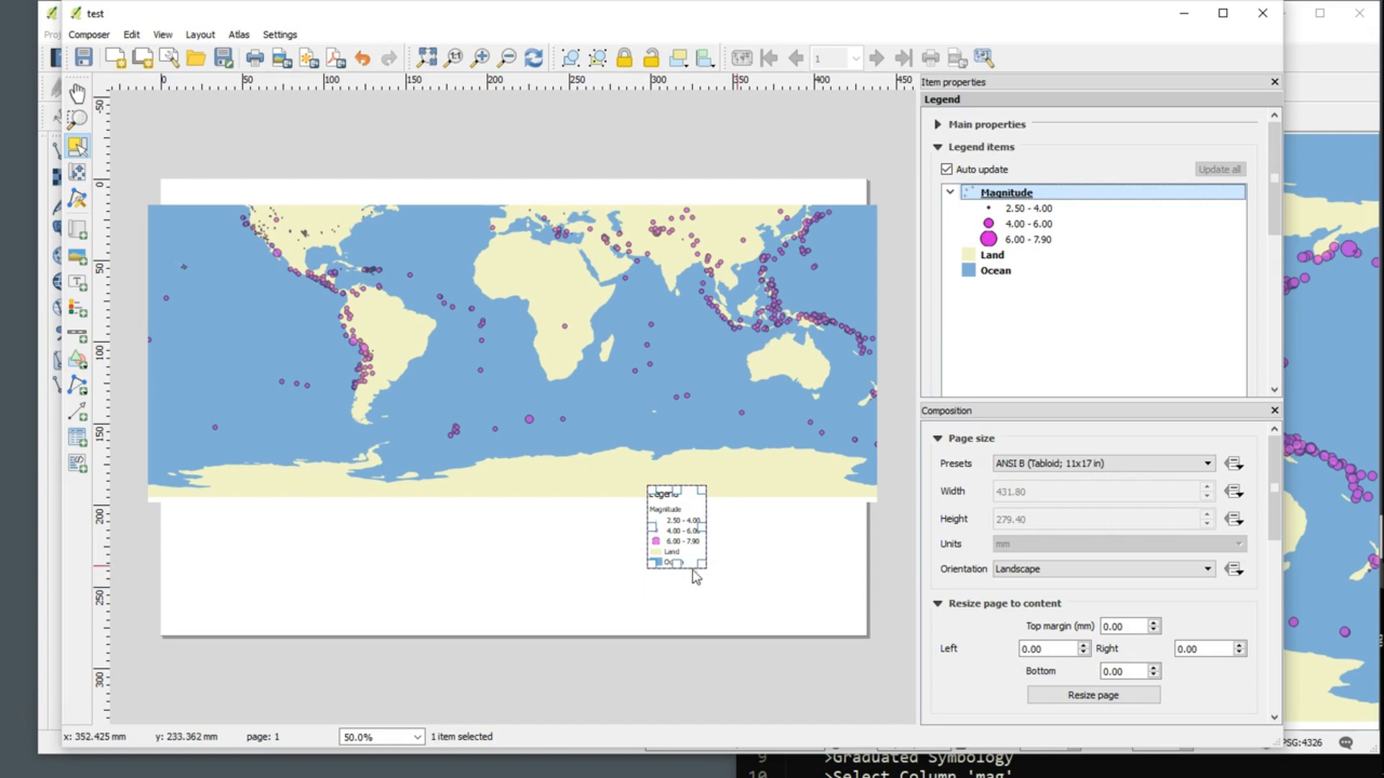
drag(1273, 158, 1274, 158)
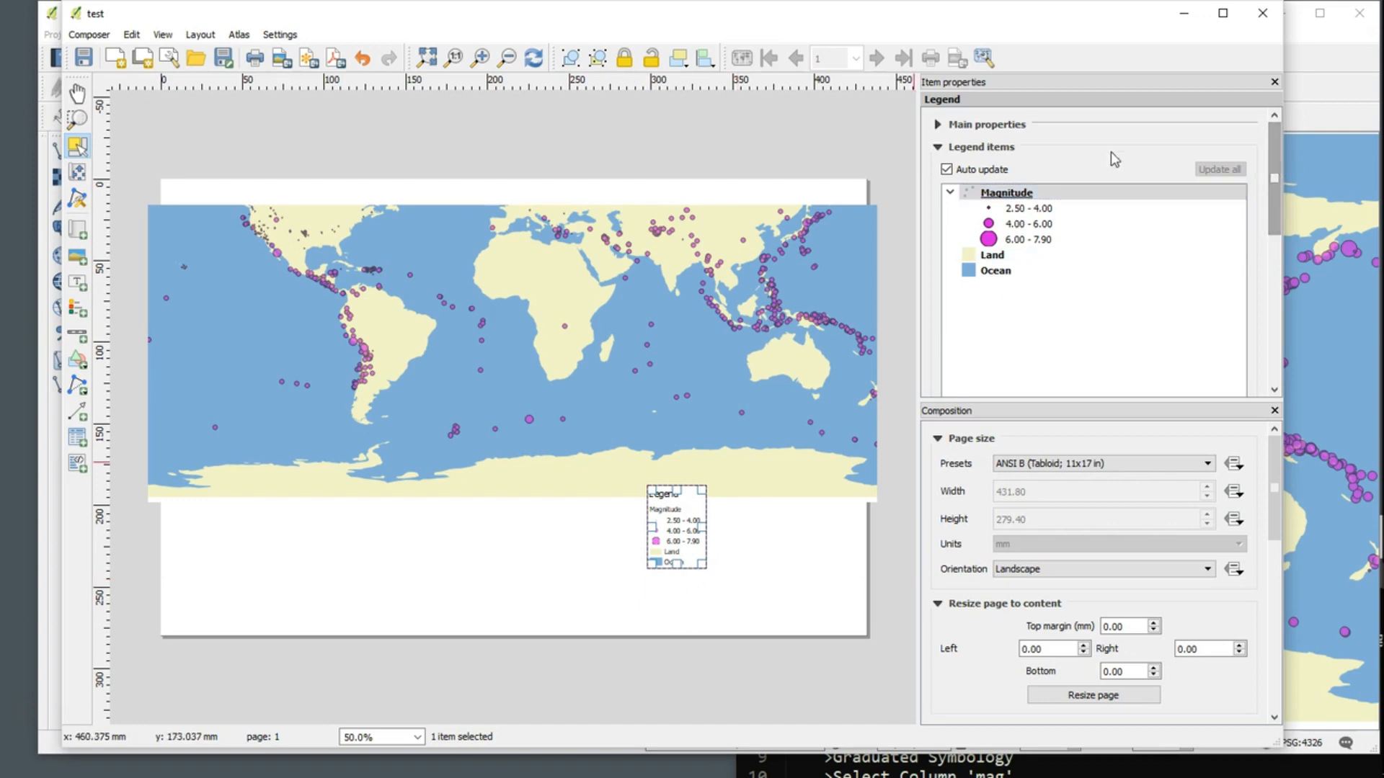
click(937, 147)
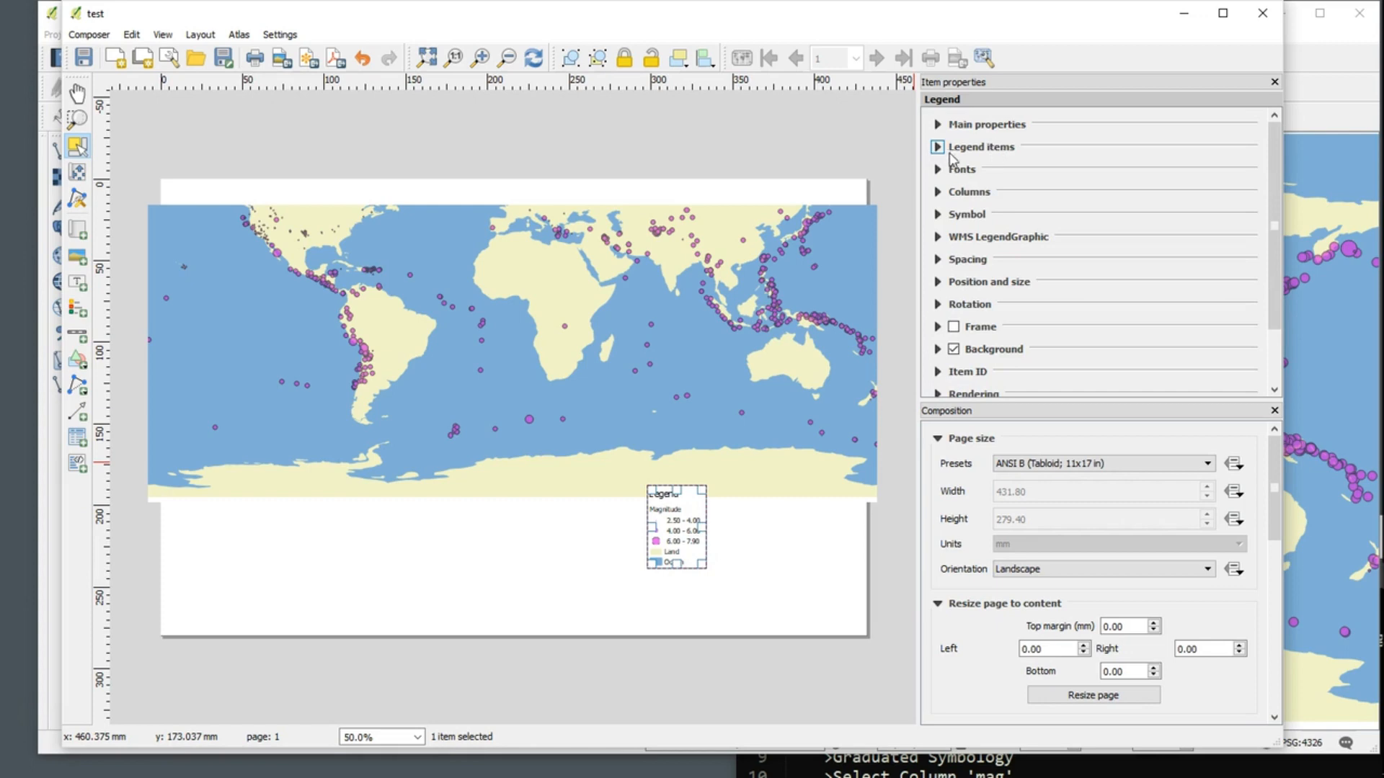
click(936, 147)
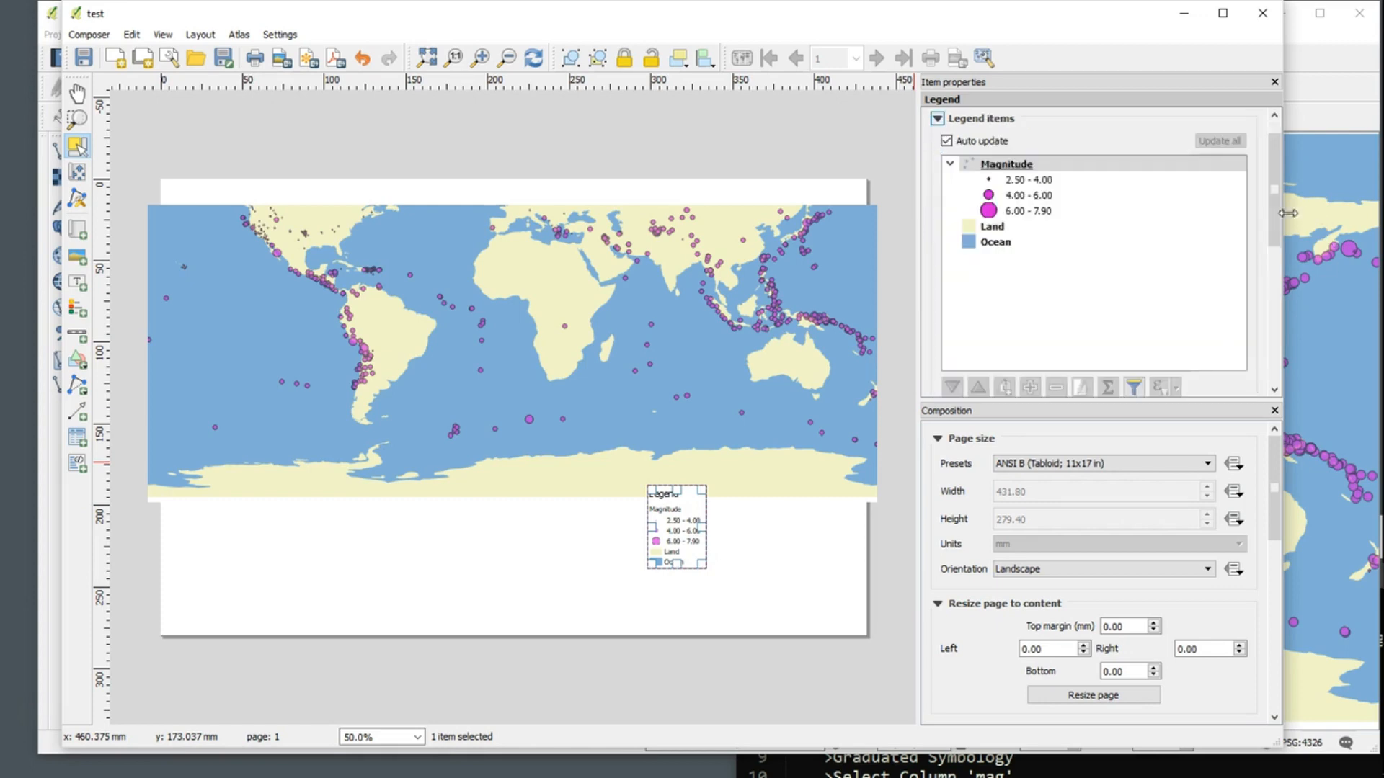
drag(1273, 214, 1259, 353)
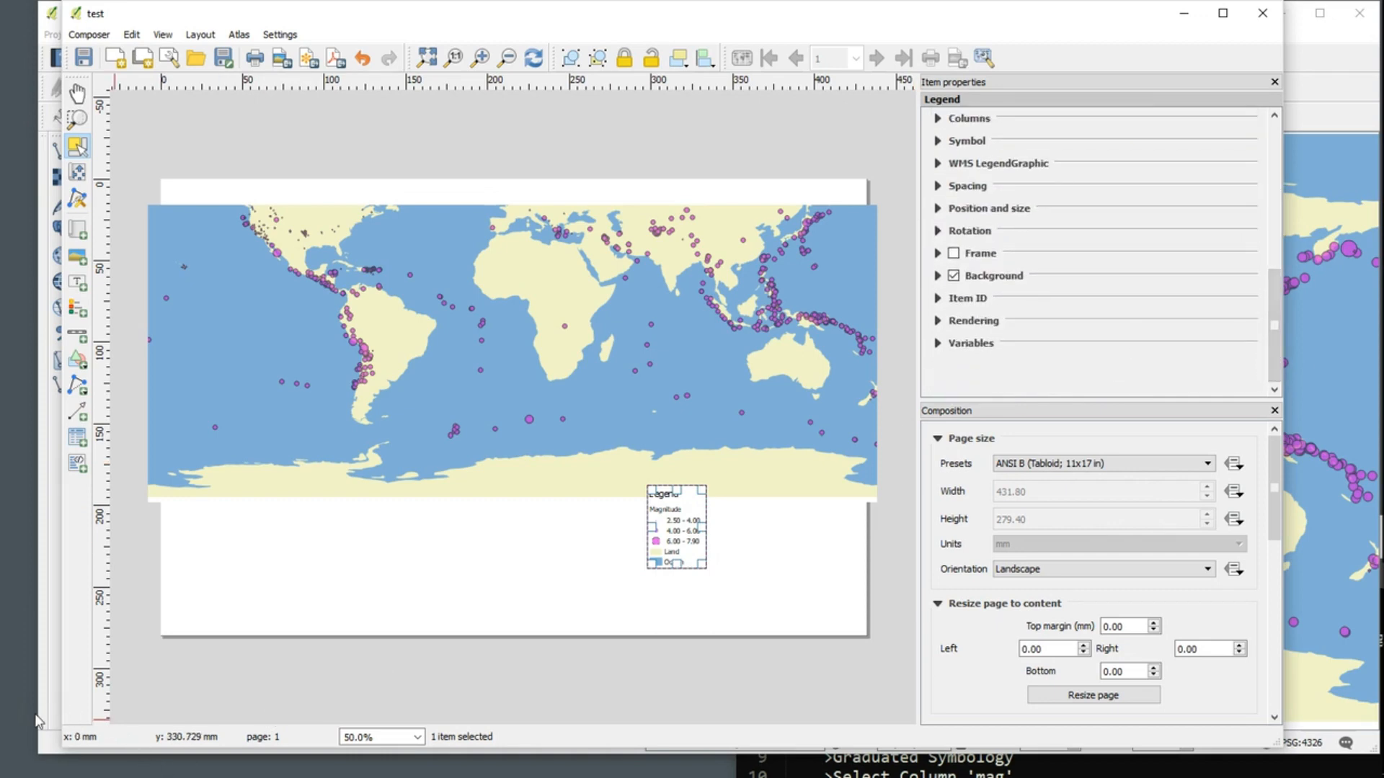
scroll(1214, 372, up, 3)
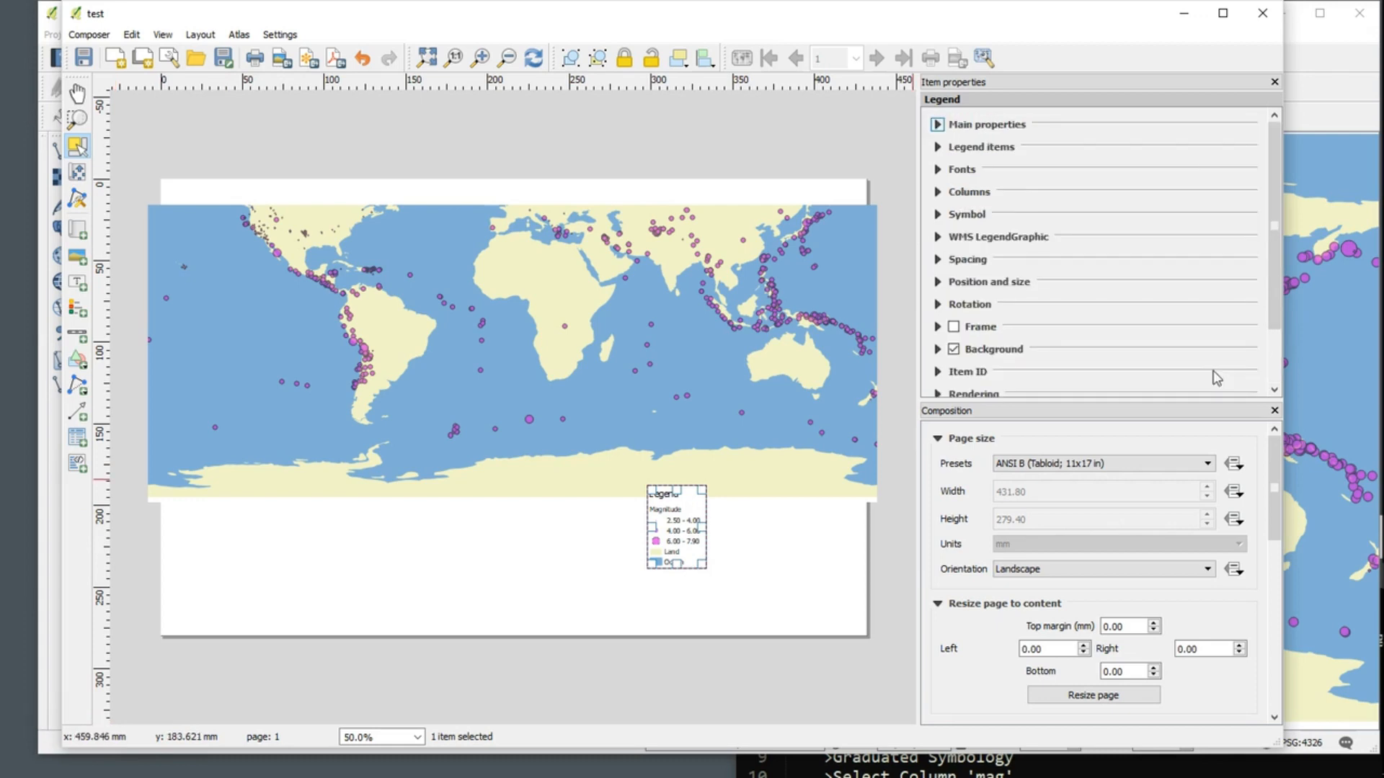
Step: Set the legend title to Global Earthquakes
click(937, 124)
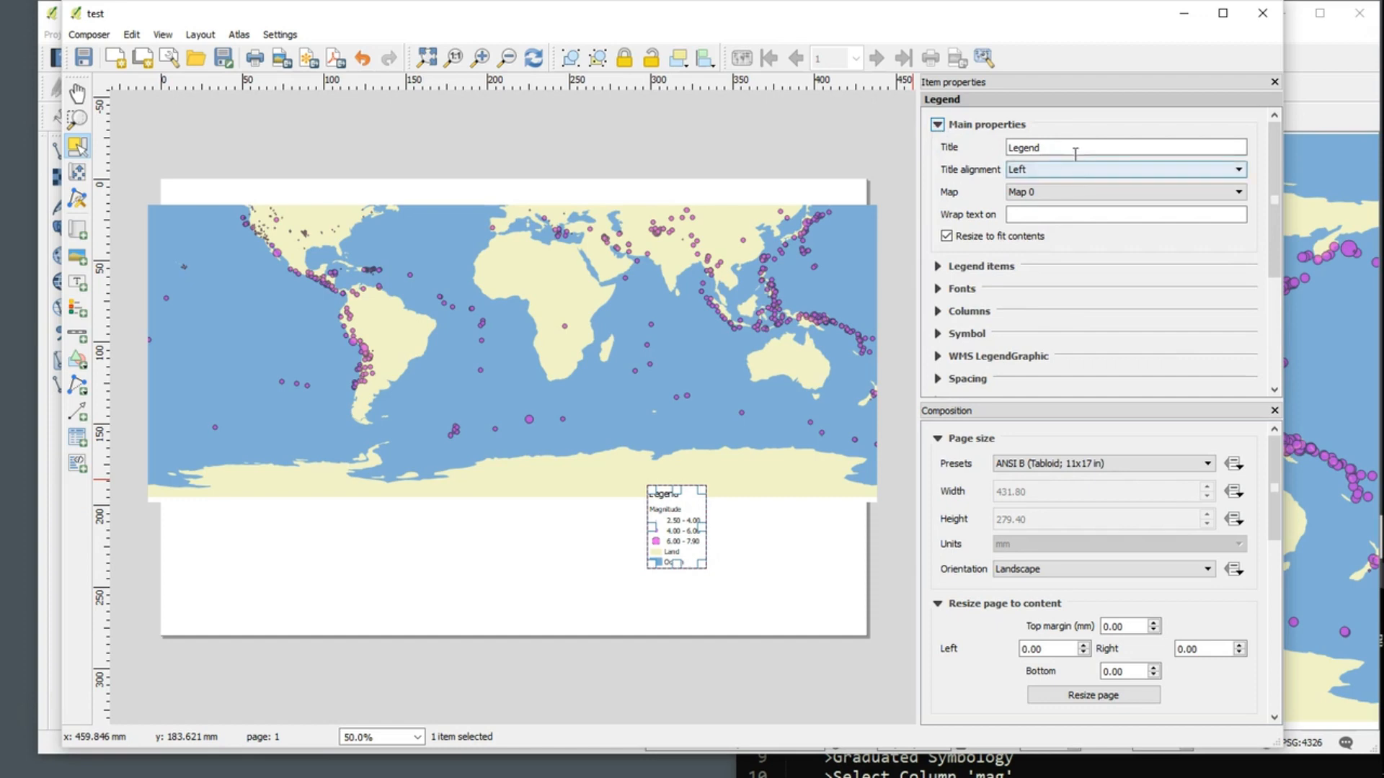
double_click(1045, 148)
text(Global)
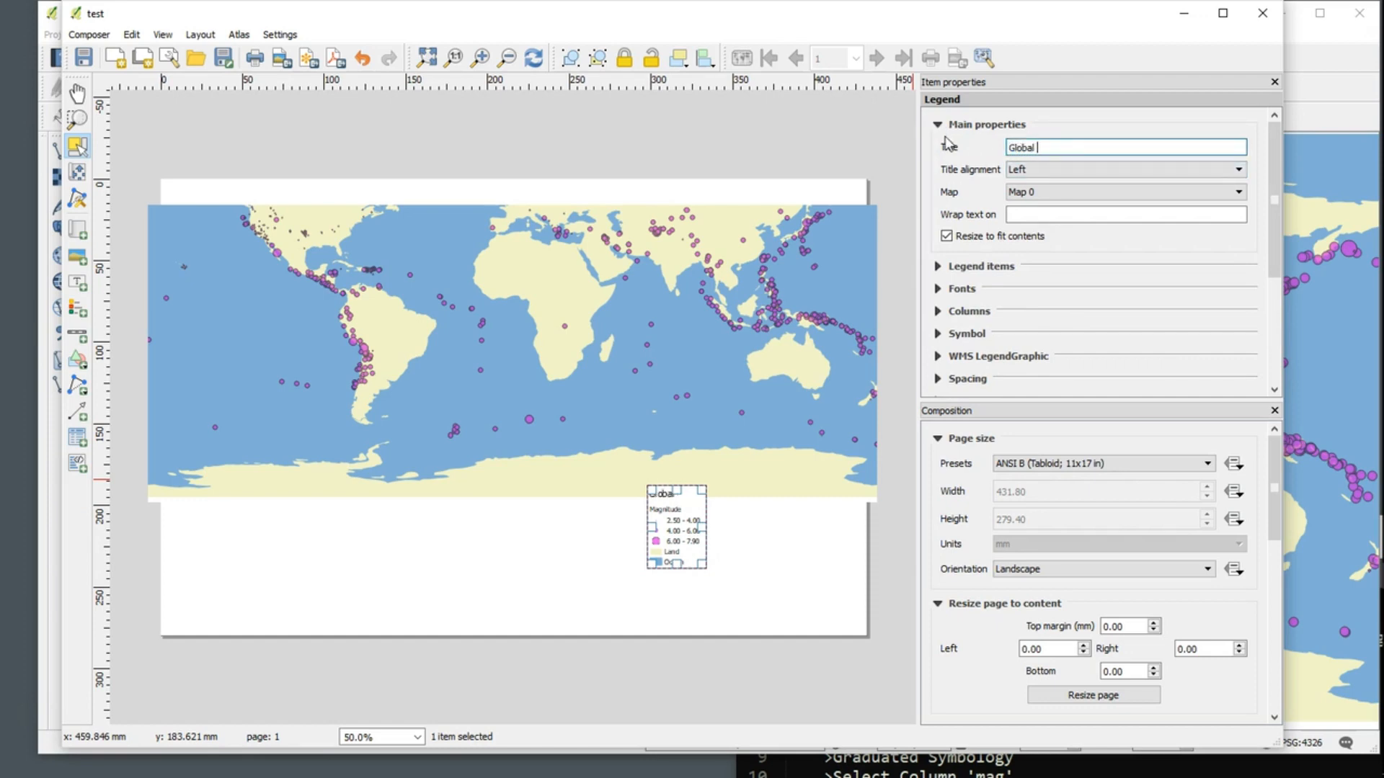
text( Earthquakes)
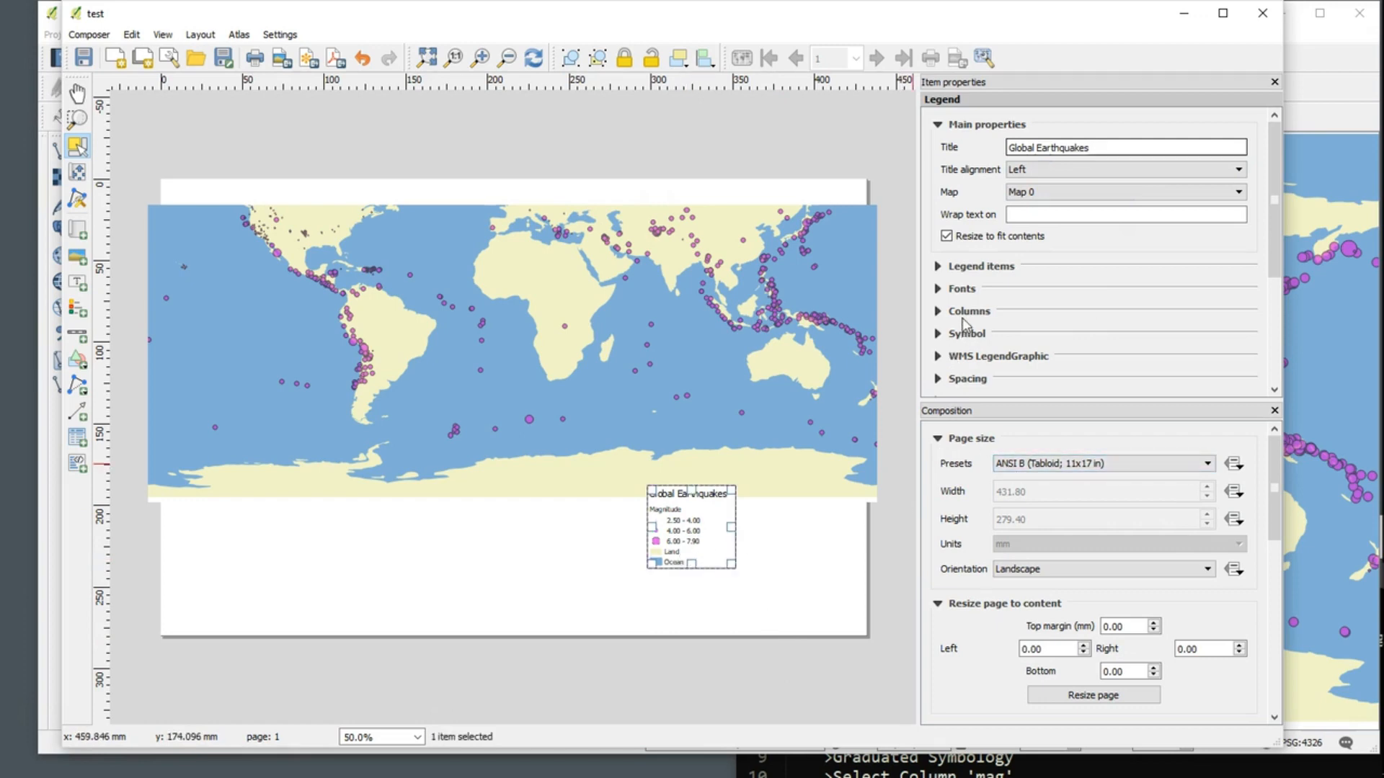
Step: Set the legend's width to 55.1 mm and its height to 56.9 mm
click(938, 125)
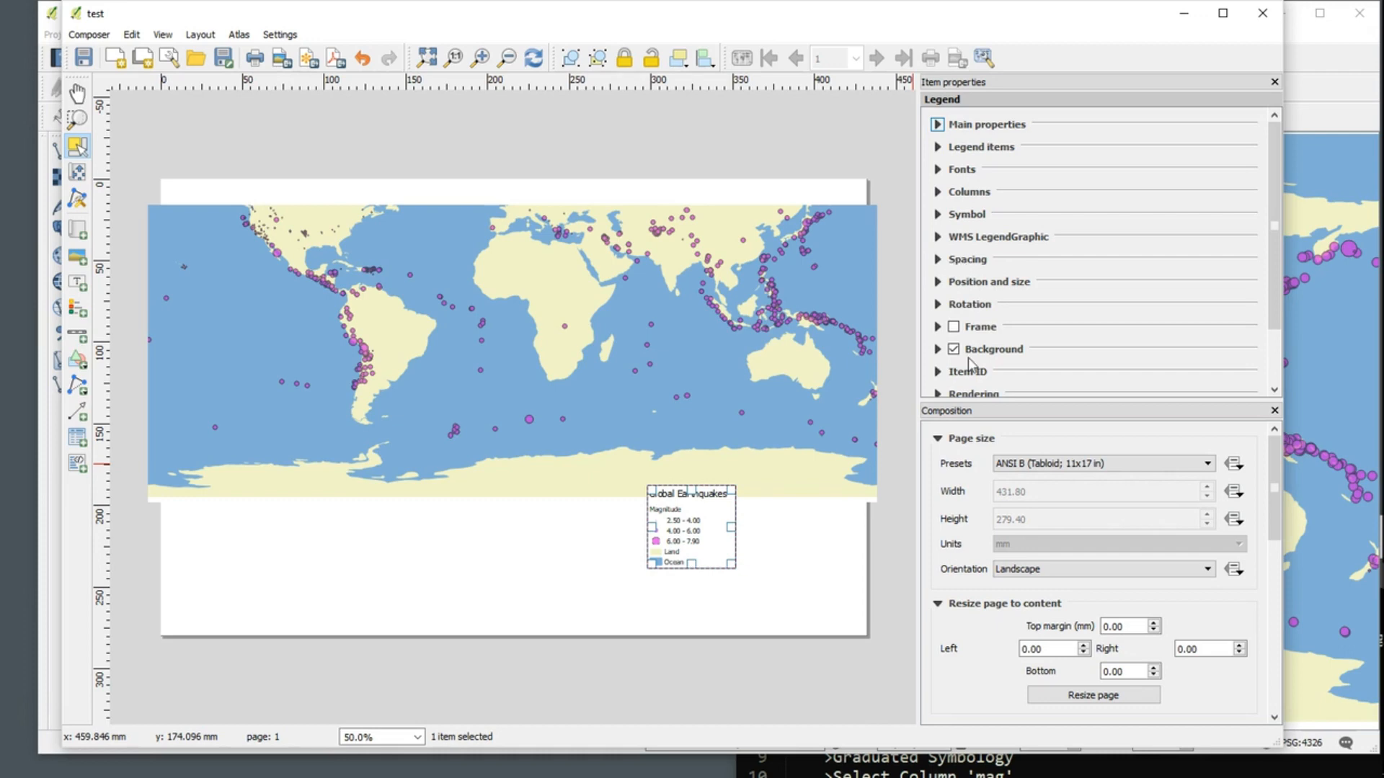
click(938, 282)
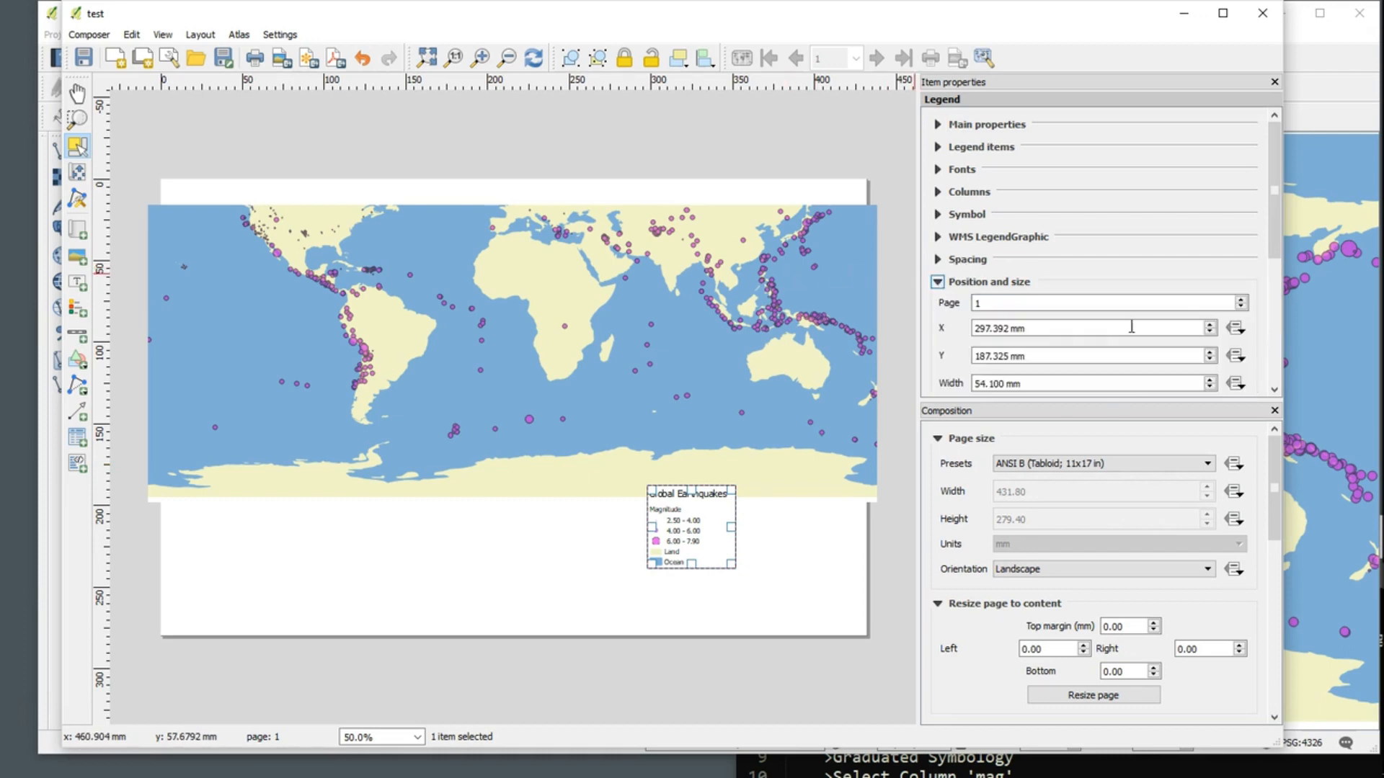
scroll(1276, 245, down, 3)
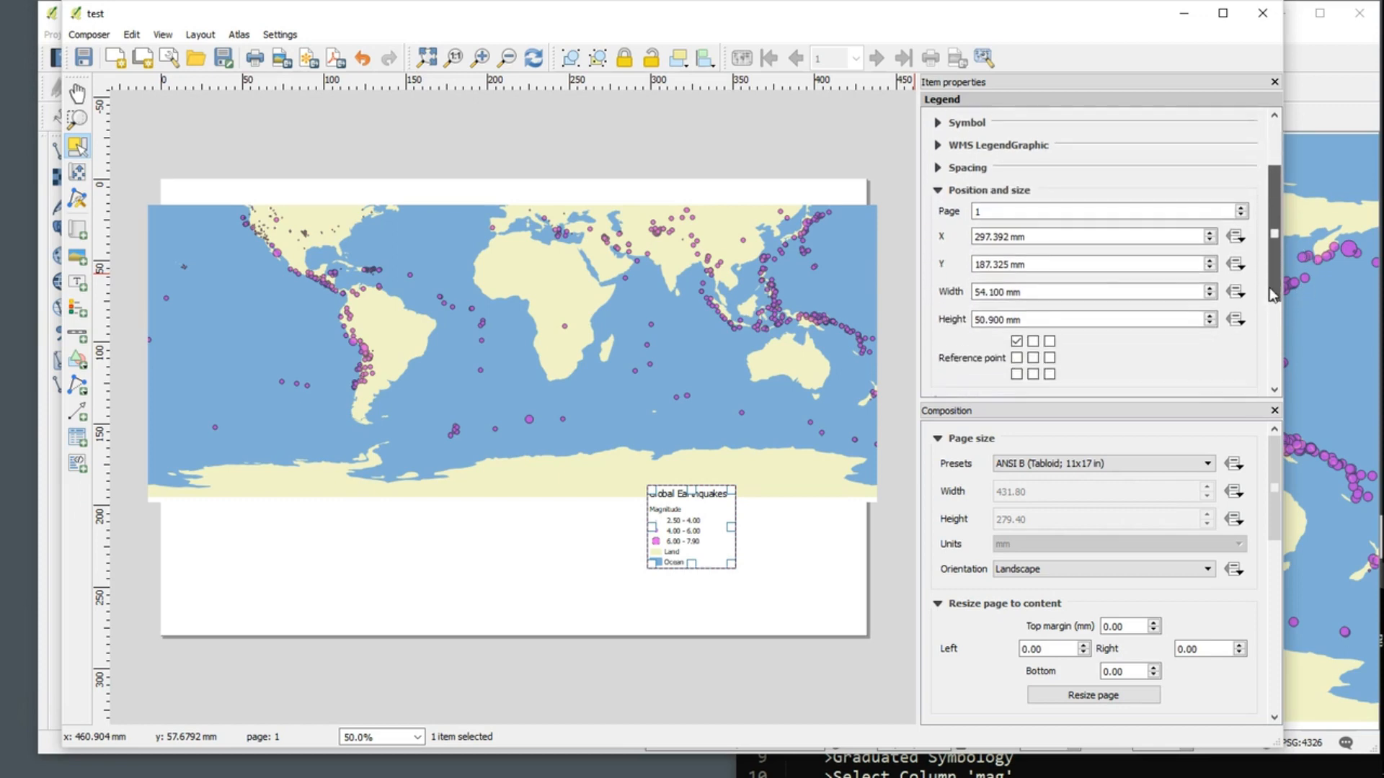
click(1210, 281)
click(1210, 281)
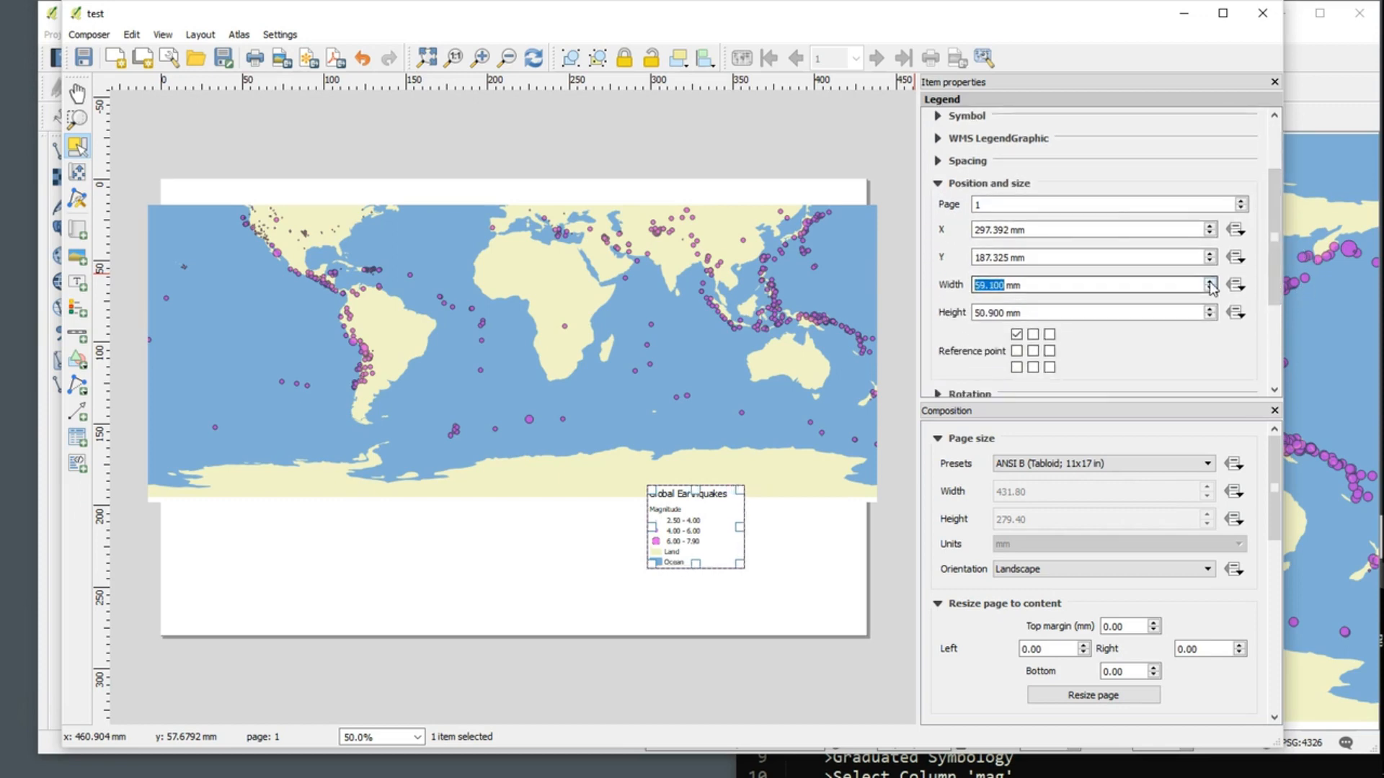
click(1209, 289)
click(1210, 289)
click(1209, 289)
click(1209, 289)
click(1210, 308)
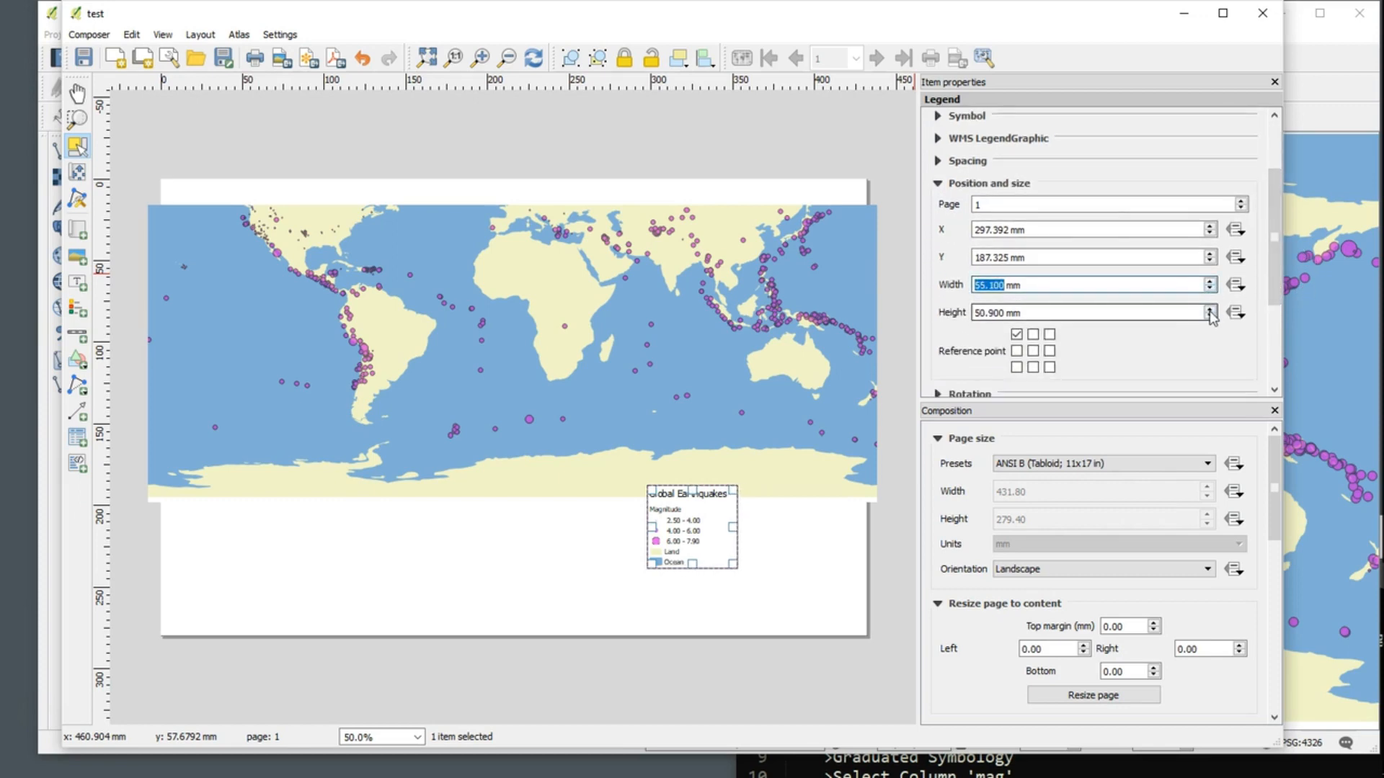
click(1210, 308)
click(1210, 309)
click(1210, 308)
click(1210, 308)
click(1210, 308)
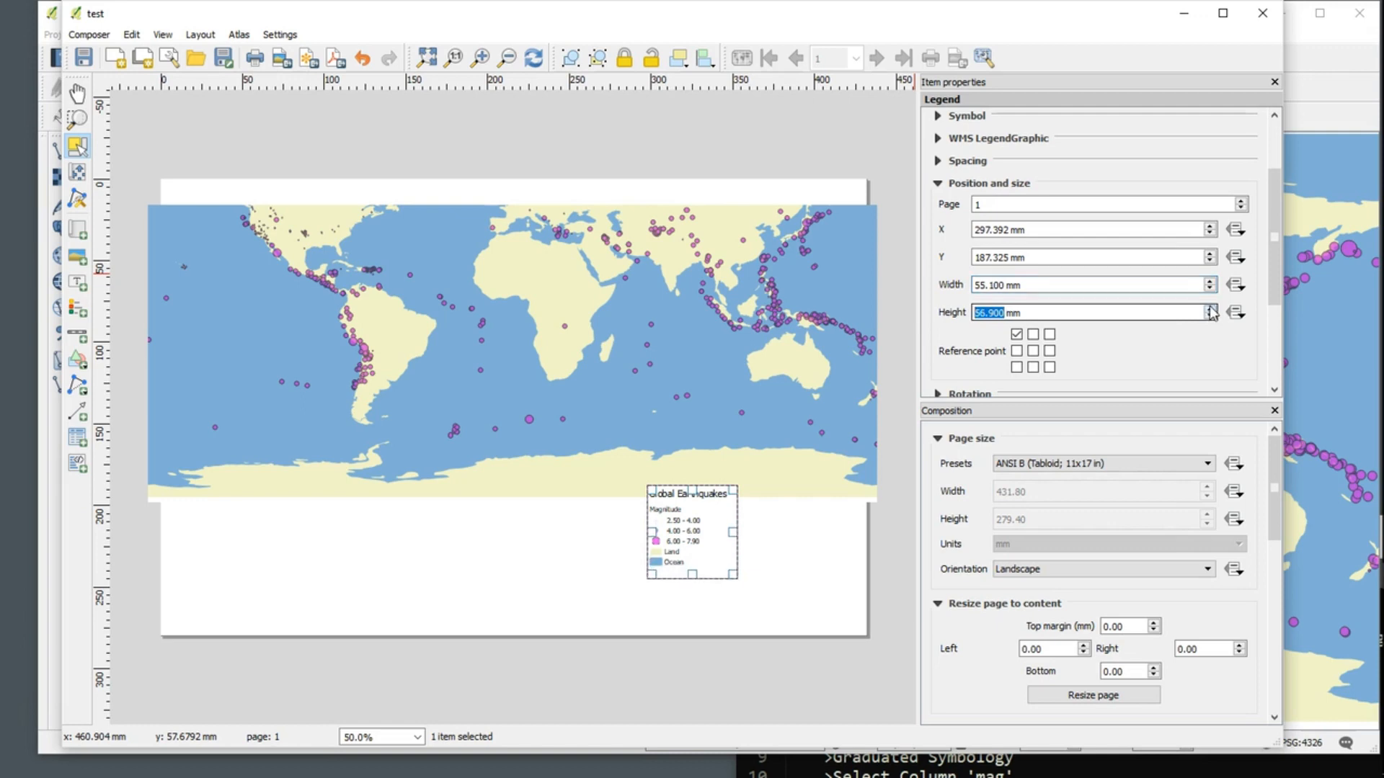
Step: Set the legend's X position on the page to 296.392 mm
click(1211, 226)
click(1211, 226)
click(1210, 227)
click(1210, 226)
click(1210, 226)
click(1208, 240)
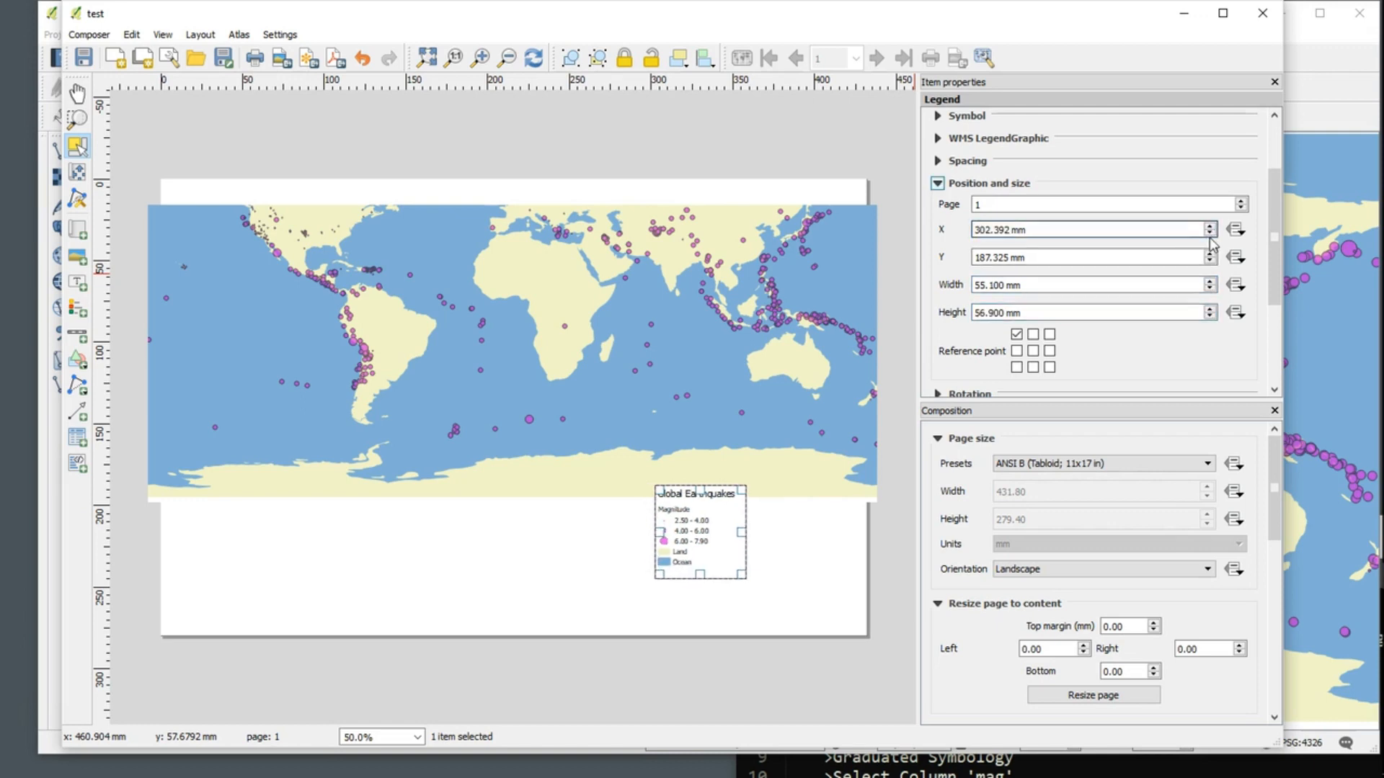
click(1212, 234)
click(1211, 234)
click(1211, 233)
click(1211, 234)
click(1211, 234)
click(1212, 233)
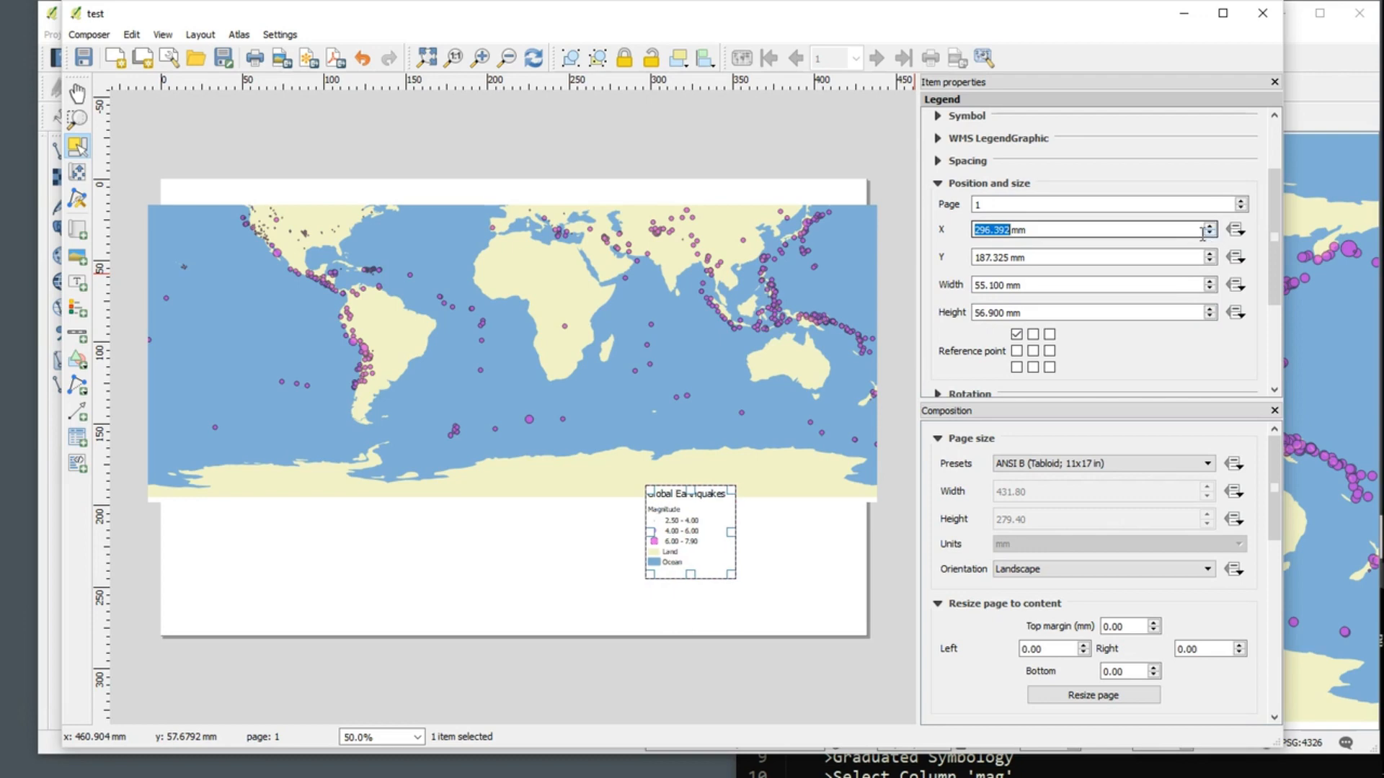
Step: Set the legend's title space to 5 mm in its spacing settings
drag(1274, 219, 1273, 178)
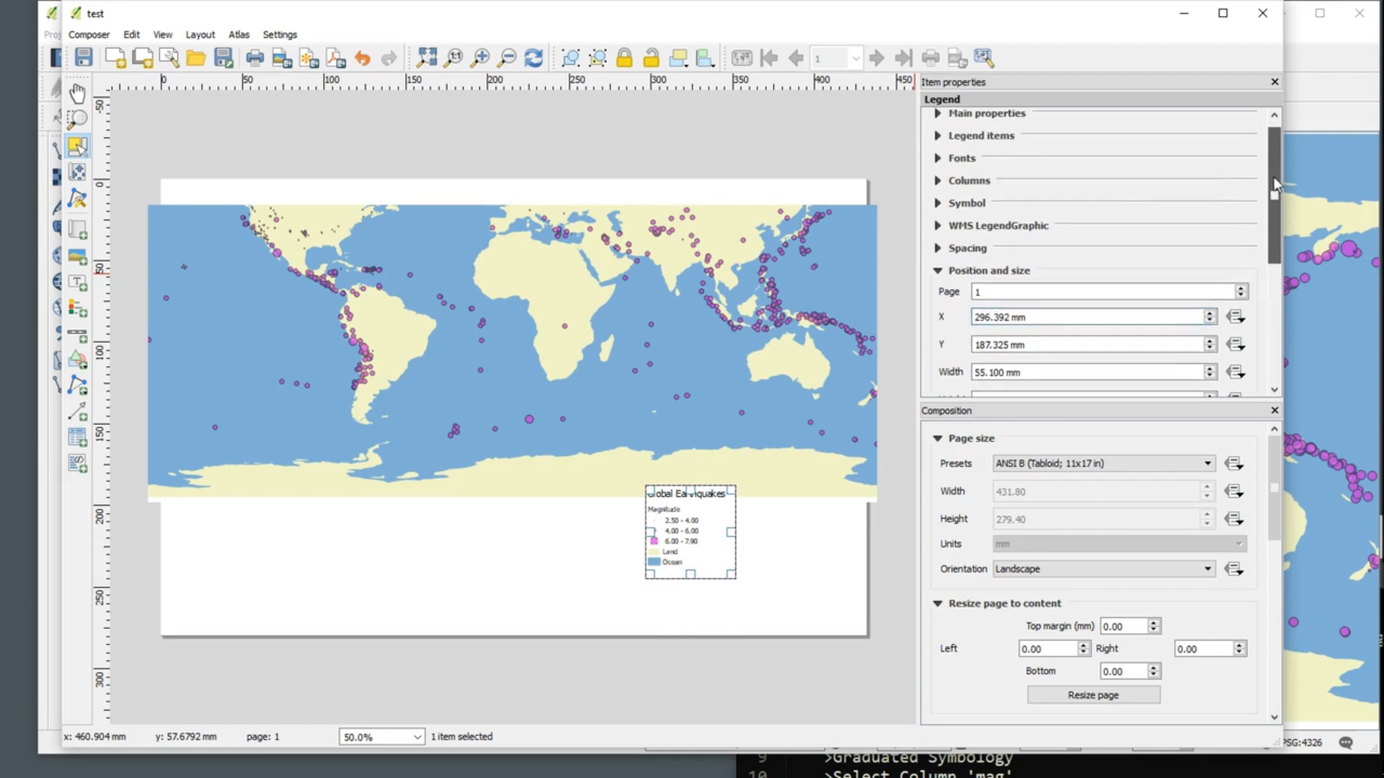
click(938, 270)
click(938, 249)
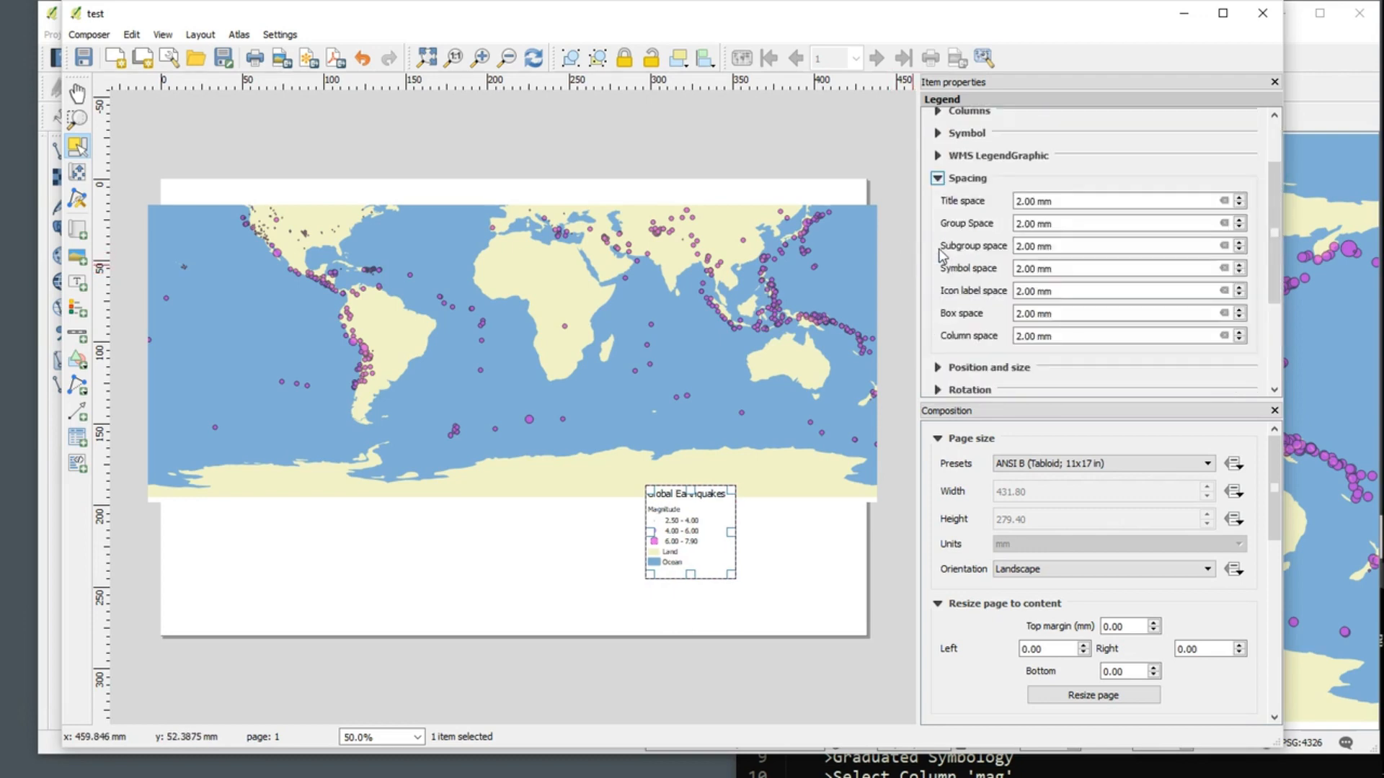
click(1241, 198)
click(1240, 199)
click(1240, 198)
click(1240, 198)
click(1240, 198)
click(1240, 198)
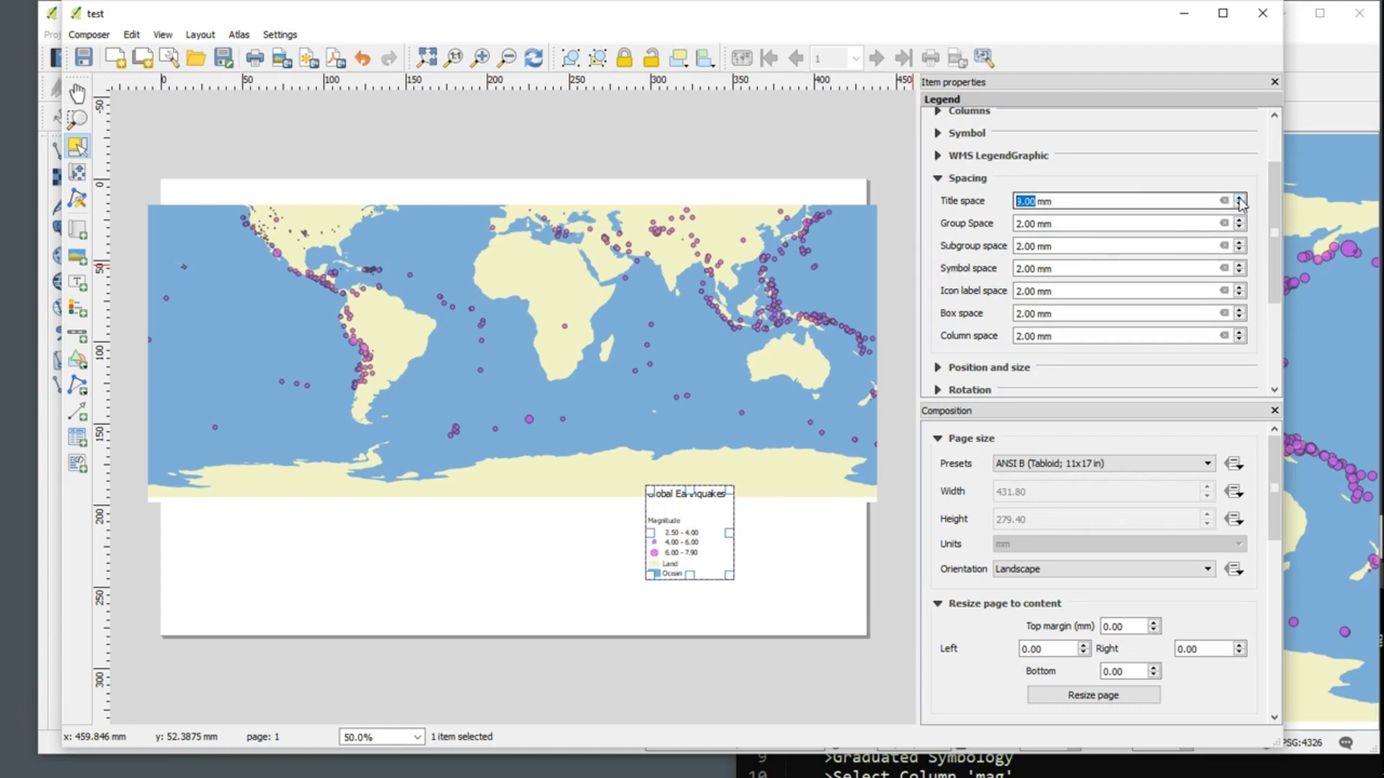
click(1240, 198)
click(1240, 199)
click(1240, 198)
click(1241, 198)
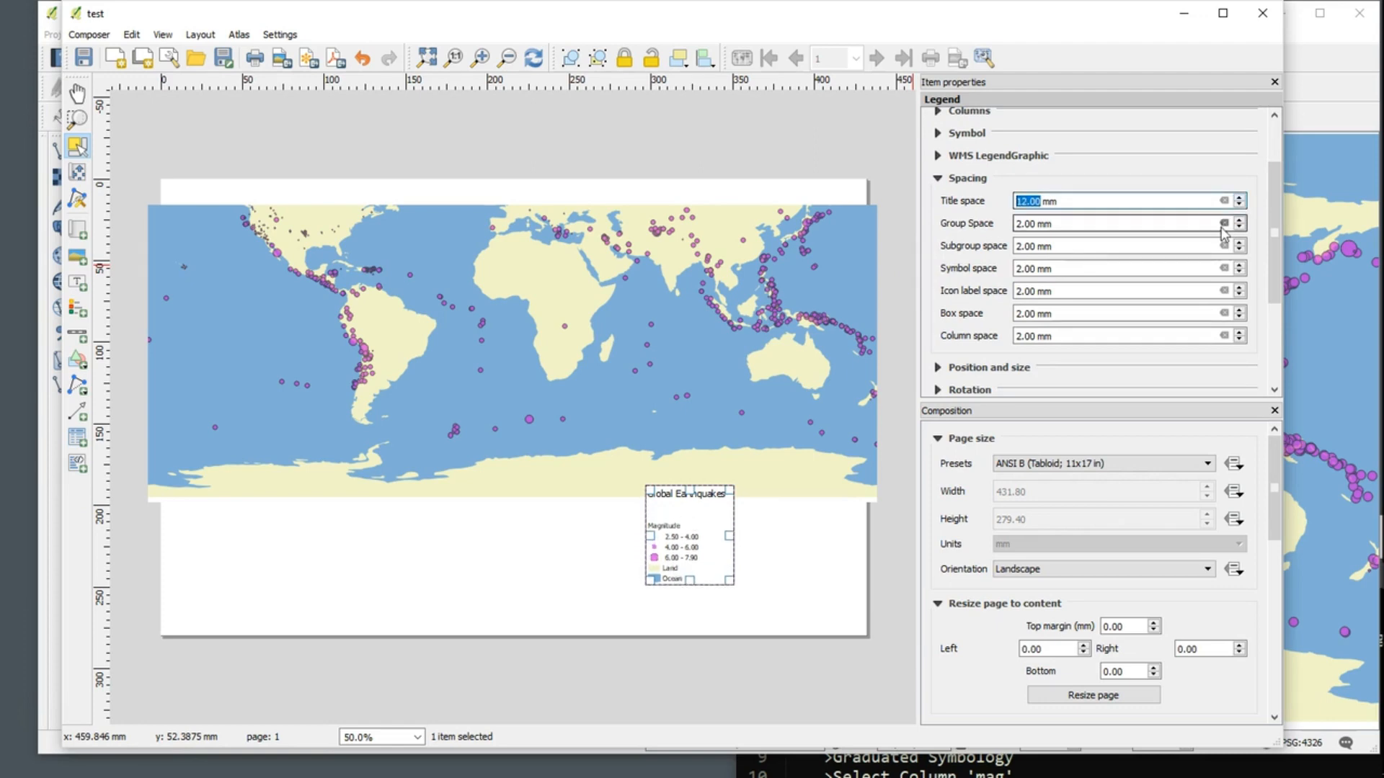
click(1239, 205)
click(1240, 205)
click(1239, 206)
click(1240, 206)
click(1240, 206)
click(1239, 205)
click(1239, 205)
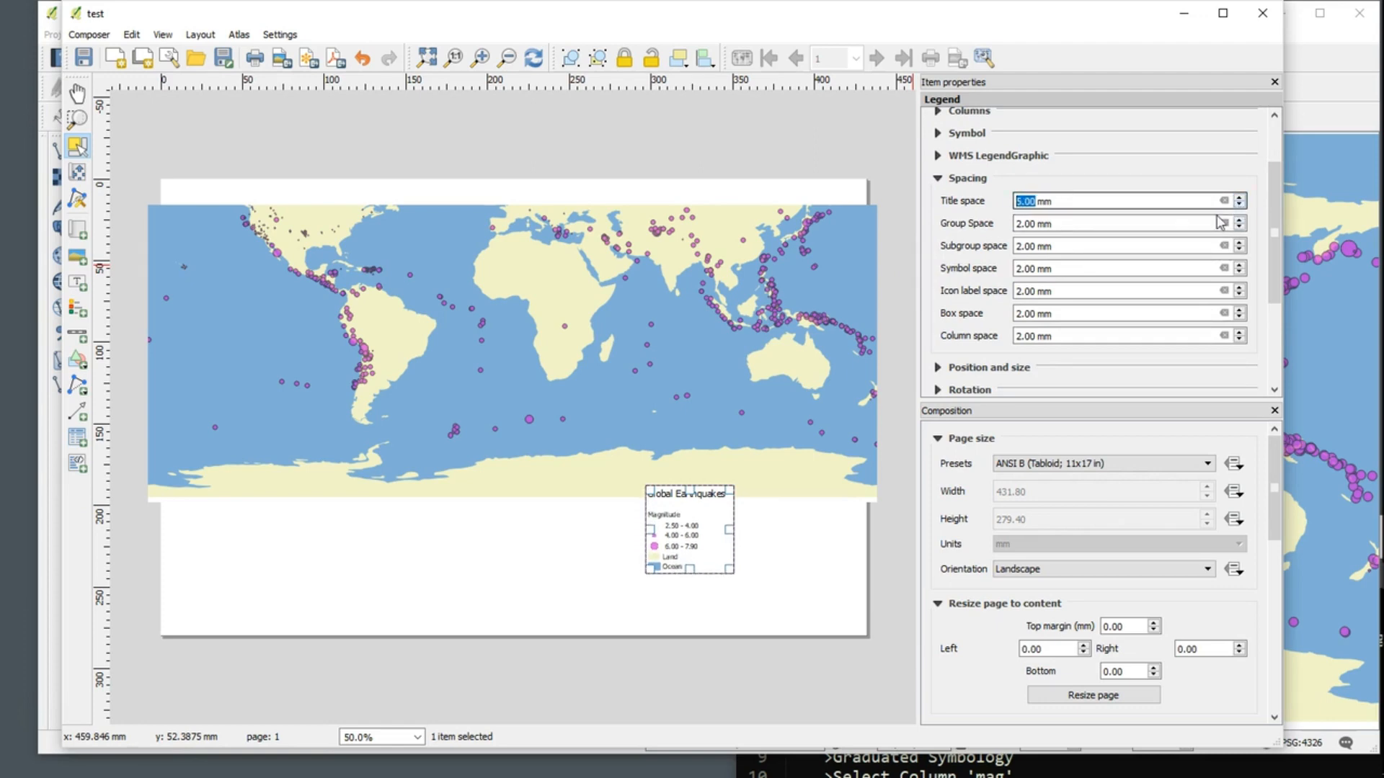
Step: Set the legend's group space to 4 mm and its subgroup space to 2 mm
click(1239, 220)
click(1238, 220)
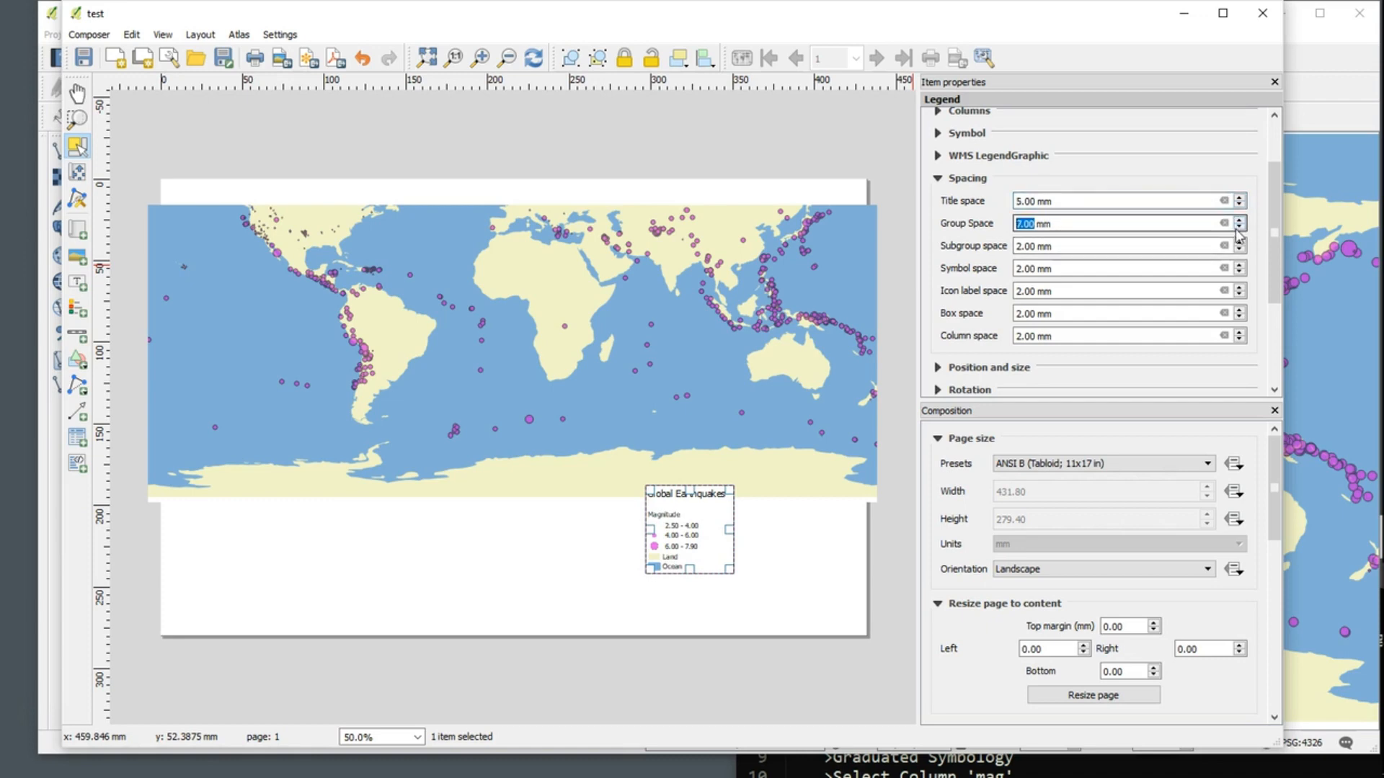
click(1238, 226)
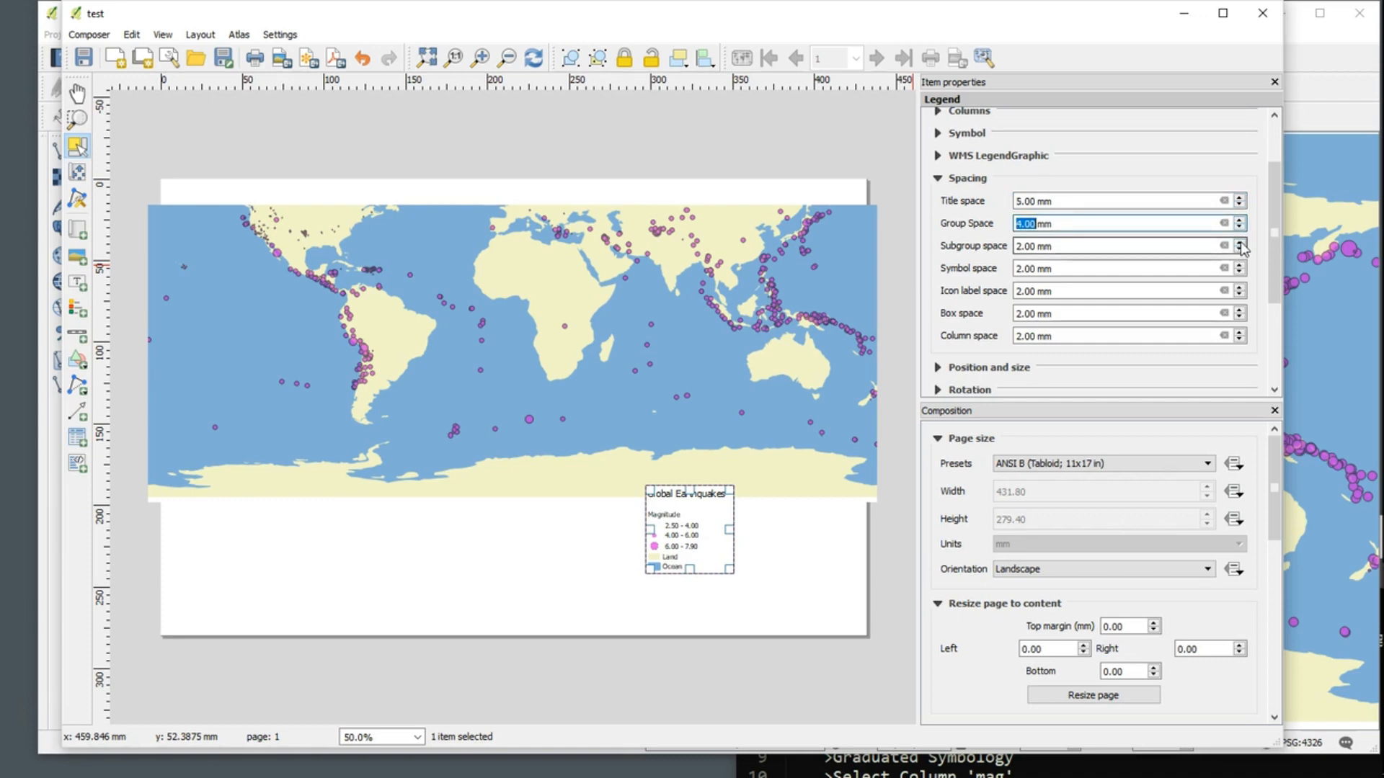
click(1239, 243)
click(1239, 242)
click(1238, 251)
click(1238, 251)
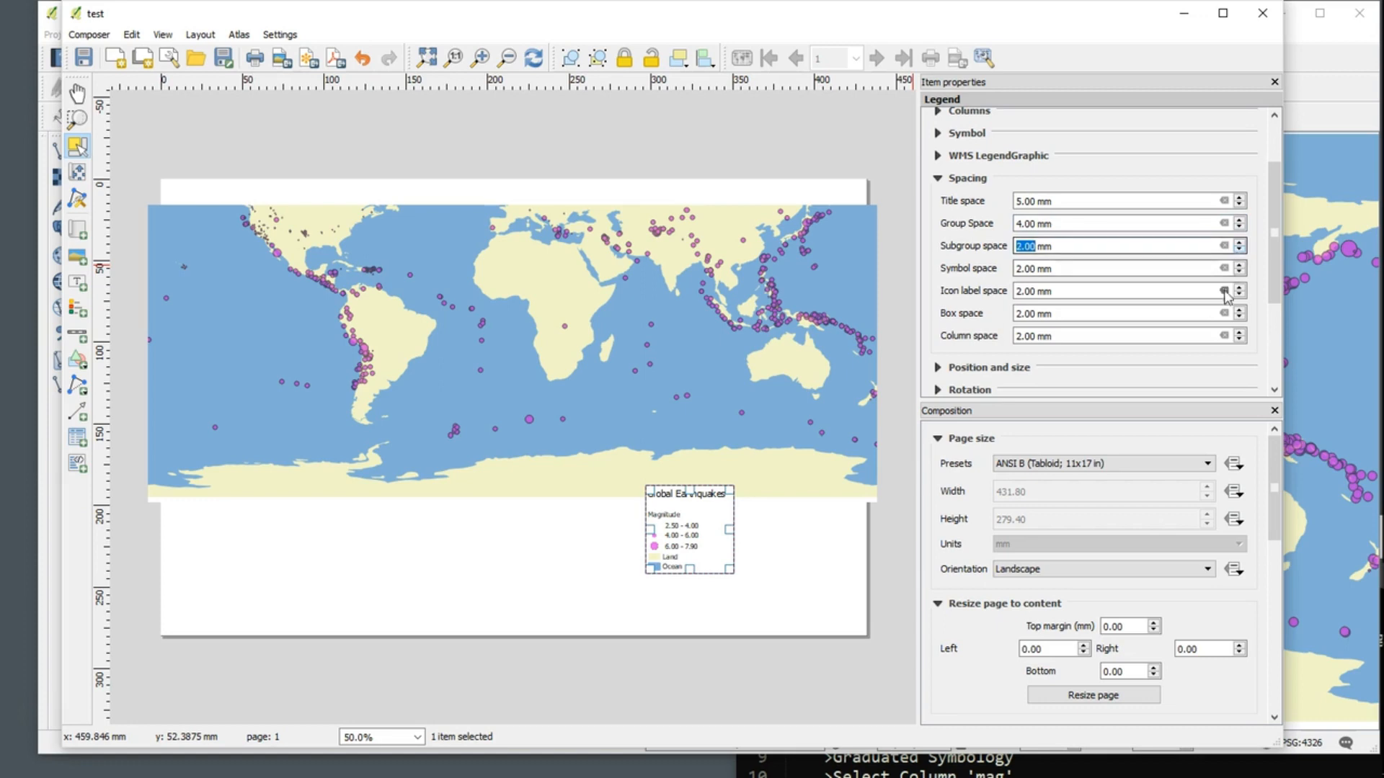
Step: Set the legend's symbol space to 4 mm
click(1241, 264)
click(1241, 263)
click(1241, 264)
click(1239, 263)
click(1240, 263)
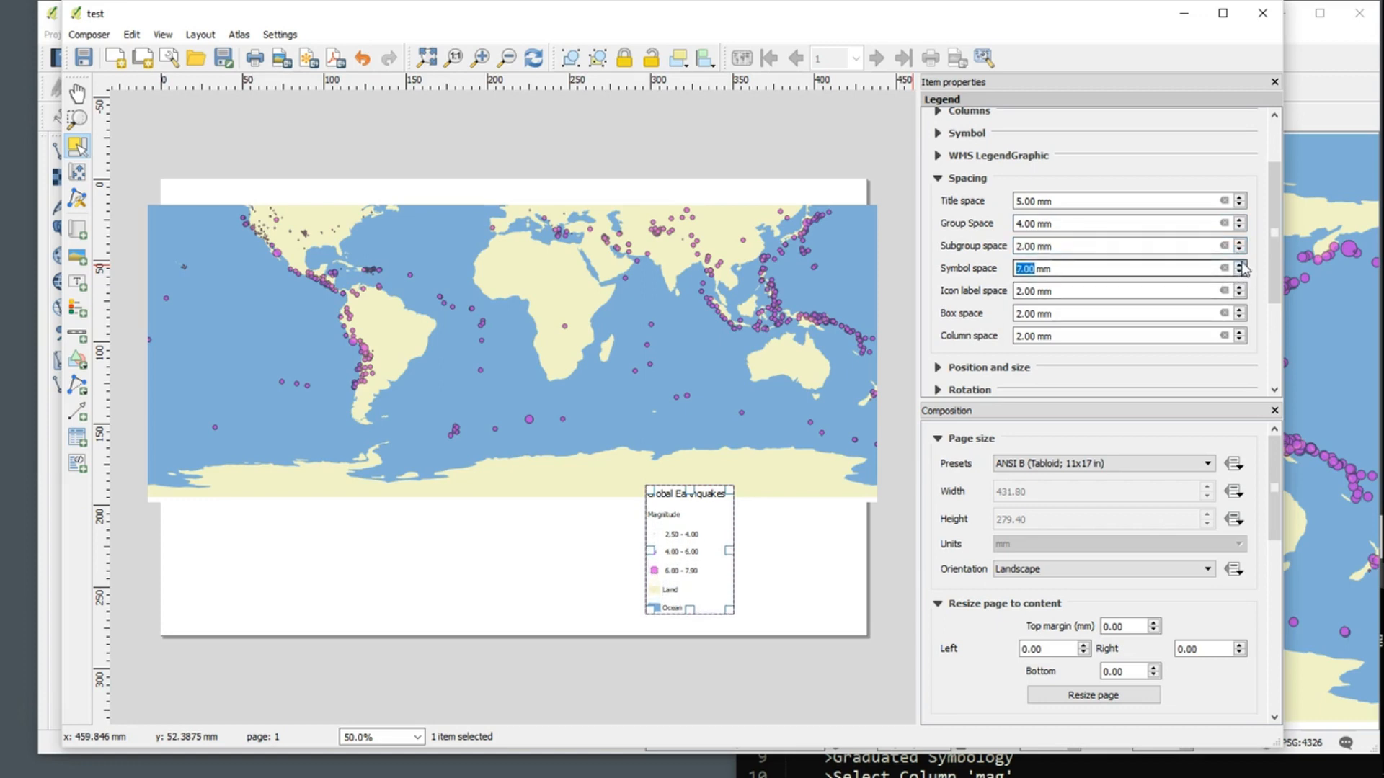
click(1239, 273)
click(1239, 273)
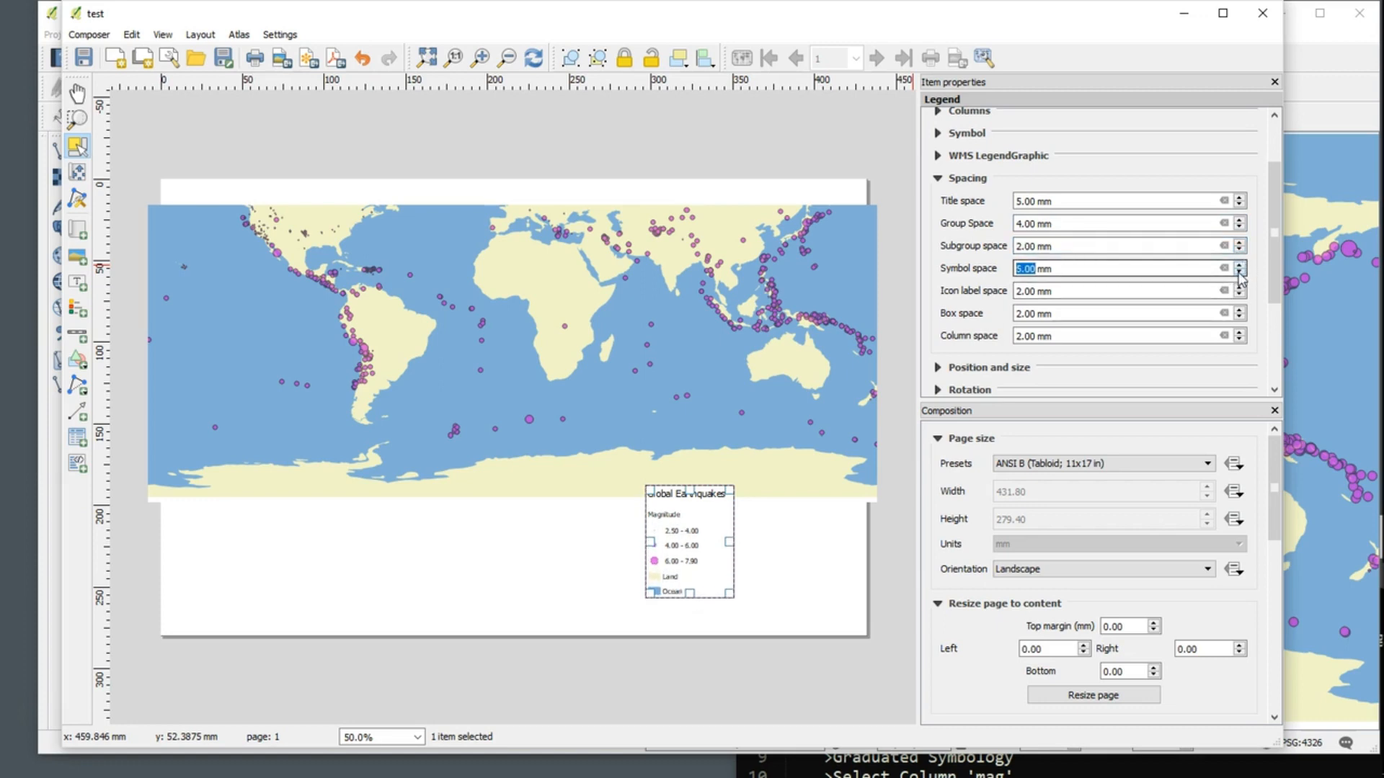
click(1239, 273)
Step: Set the legend's box space to 9 mm
click(1241, 310)
click(1241, 310)
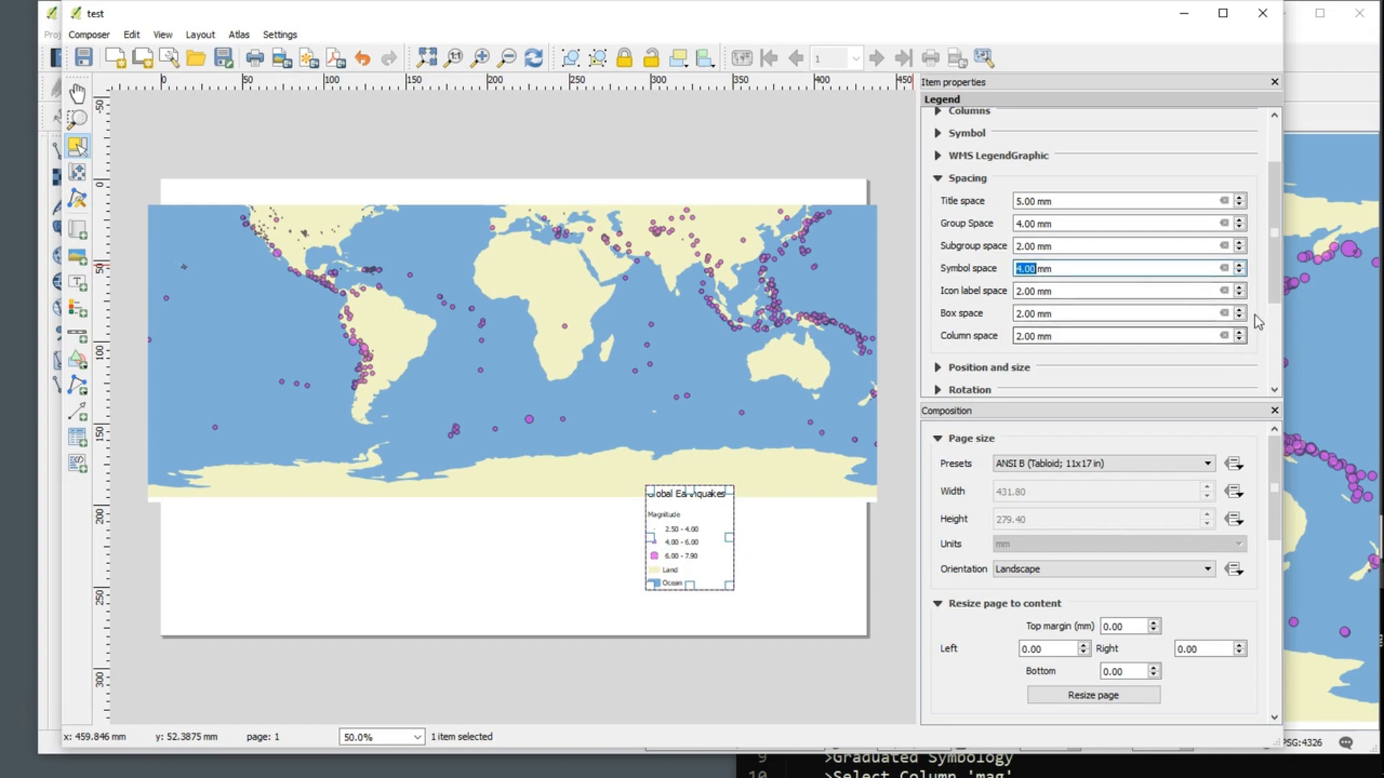
click(1241, 310)
click(1239, 309)
click(1239, 309)
click(1239, 309)
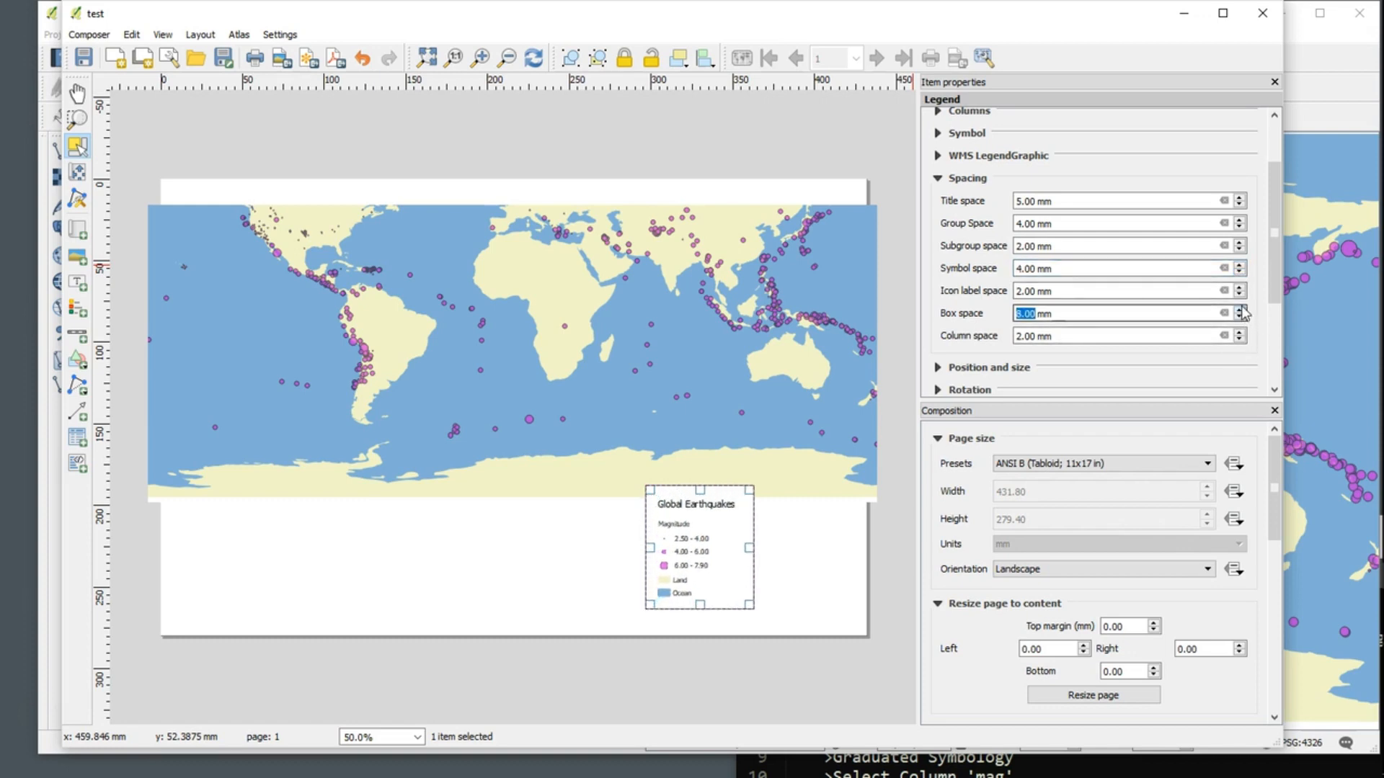
click(1239, 309)
click(1240, 310)
click(1240, 317)
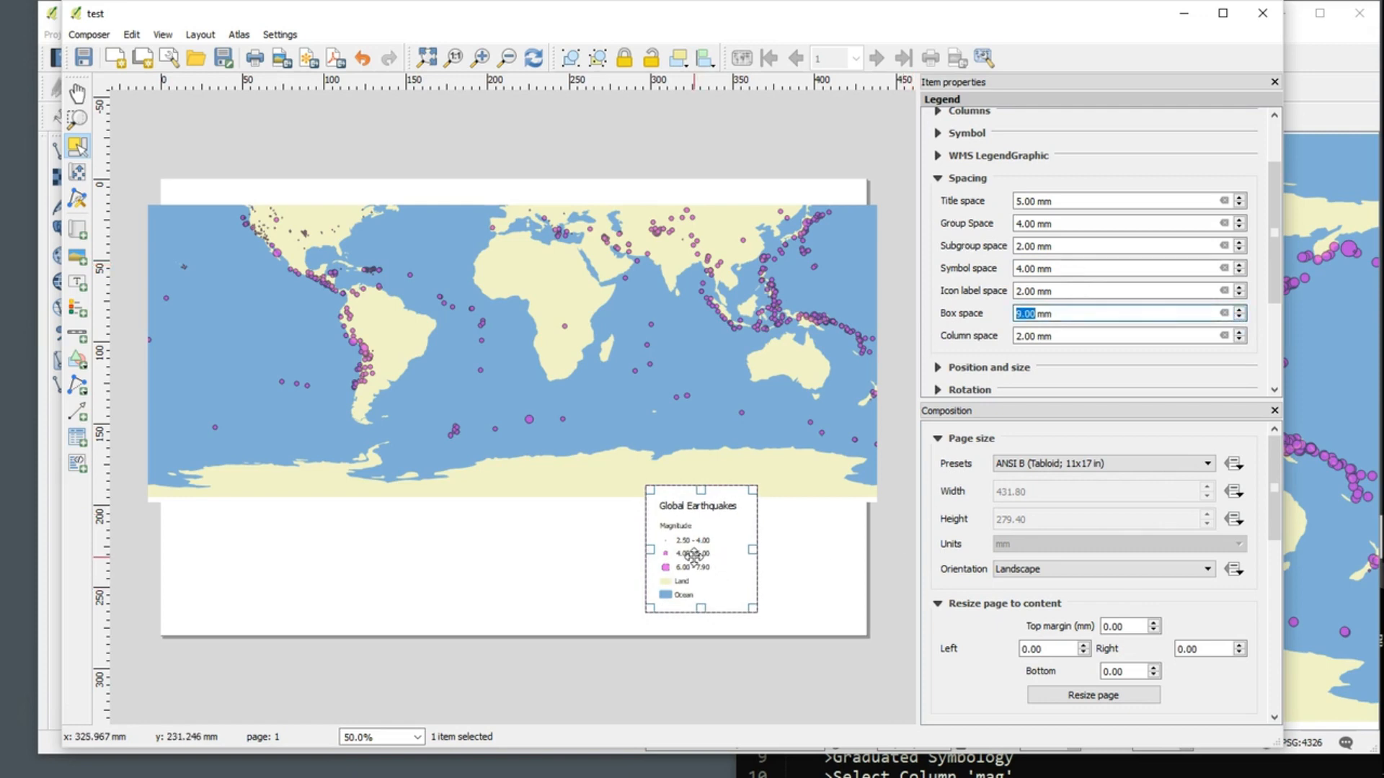
Step: Move the legend into the blank area below the map, near the page's lower-left corner, and keep it selected
drag(696, 556, 234, 574)
click(399, 652)
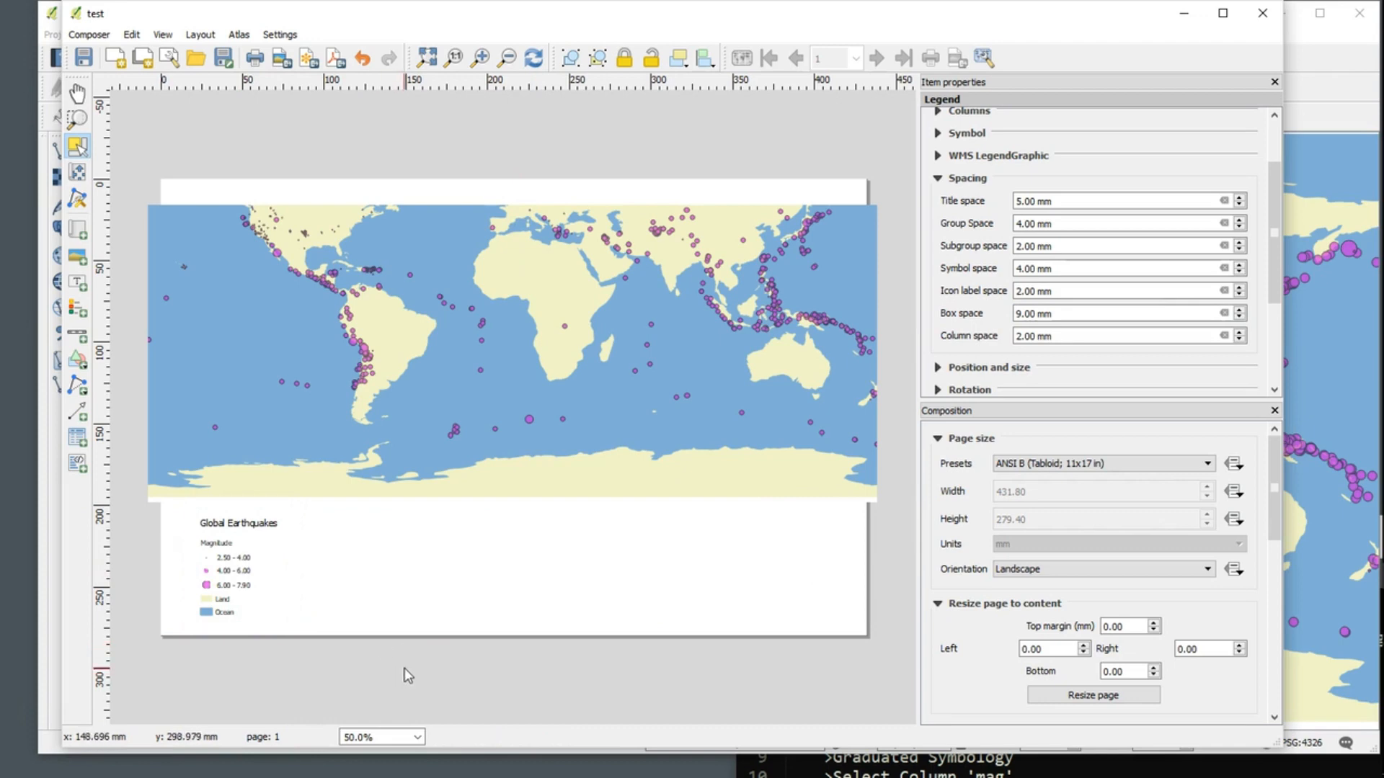
click(264, 598)
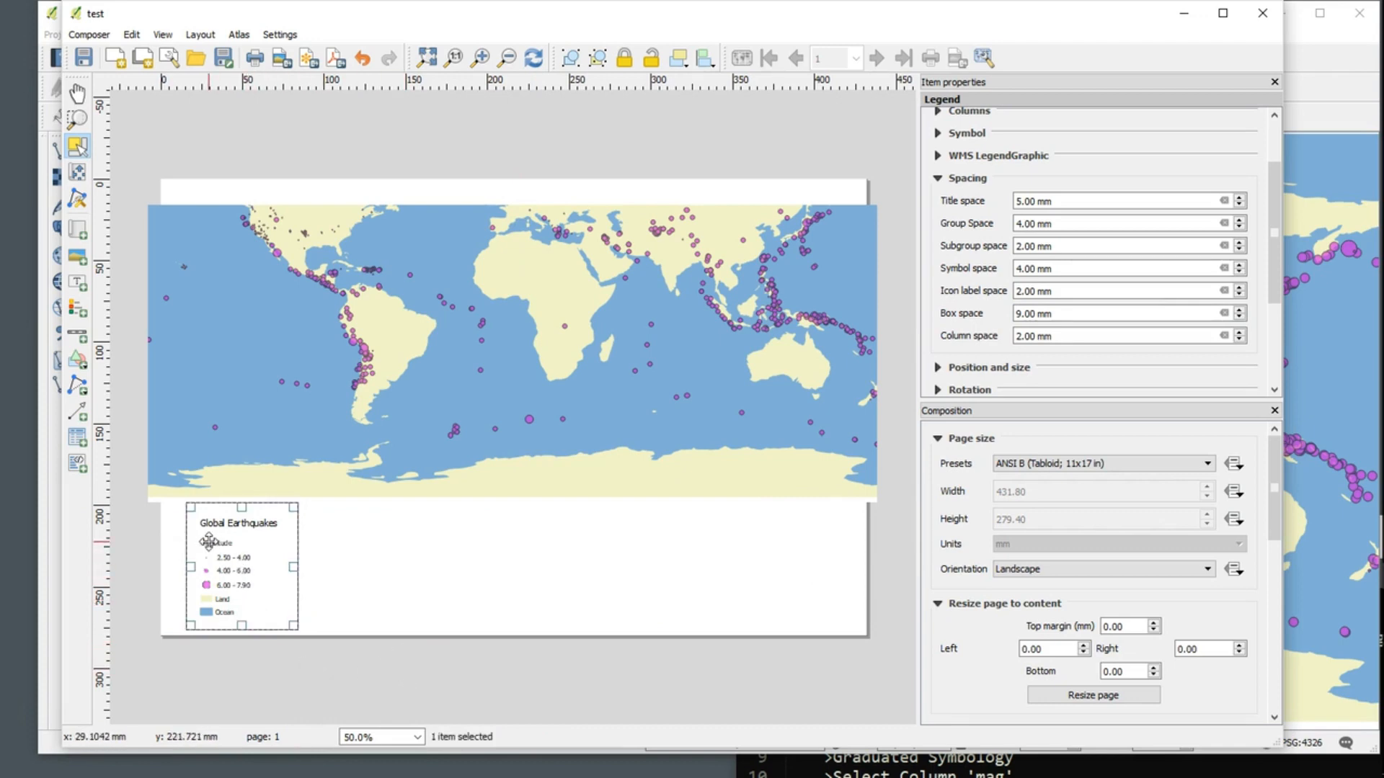
Step: Set the legend's title font to MS Shell Dlg 2, Bold, size 18
click(937, 178)
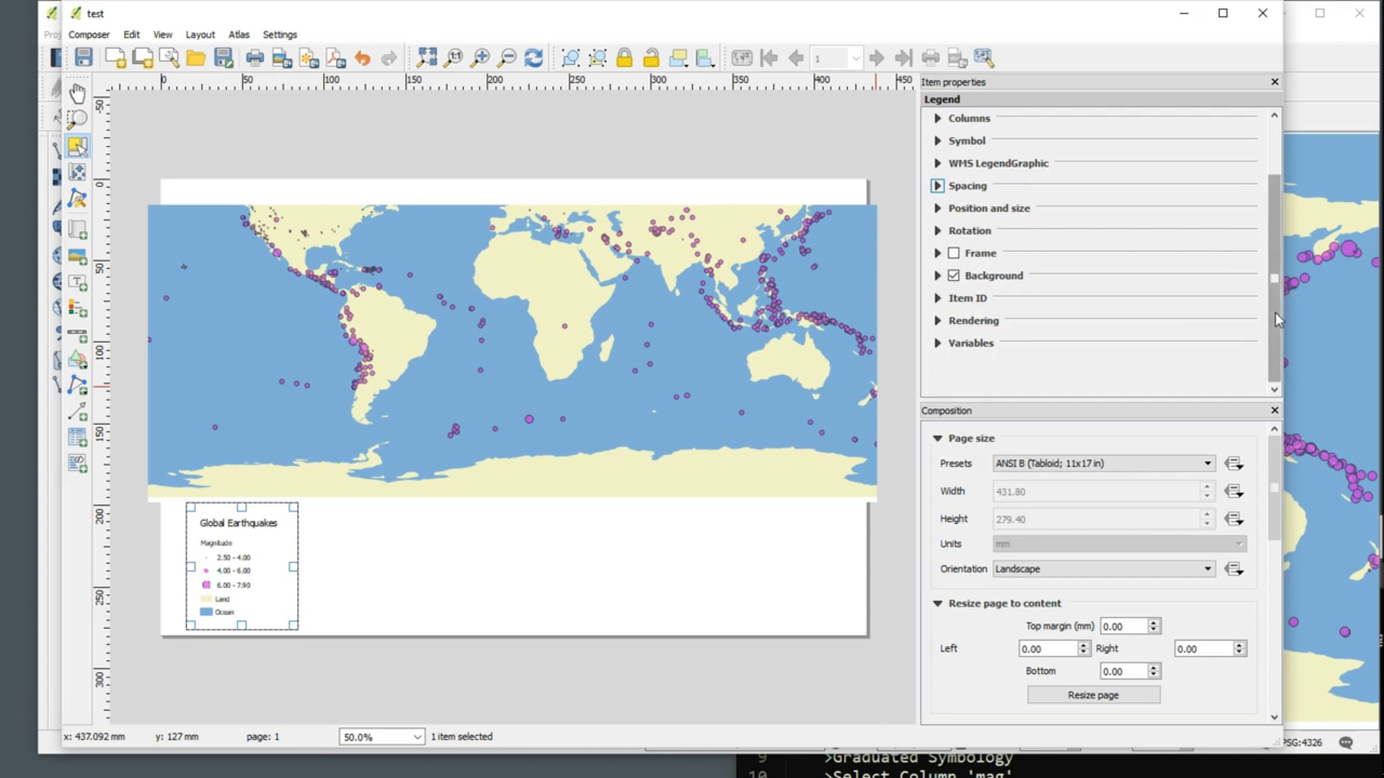
drag(1274, 313, 1278, 241)
click(938, 172)
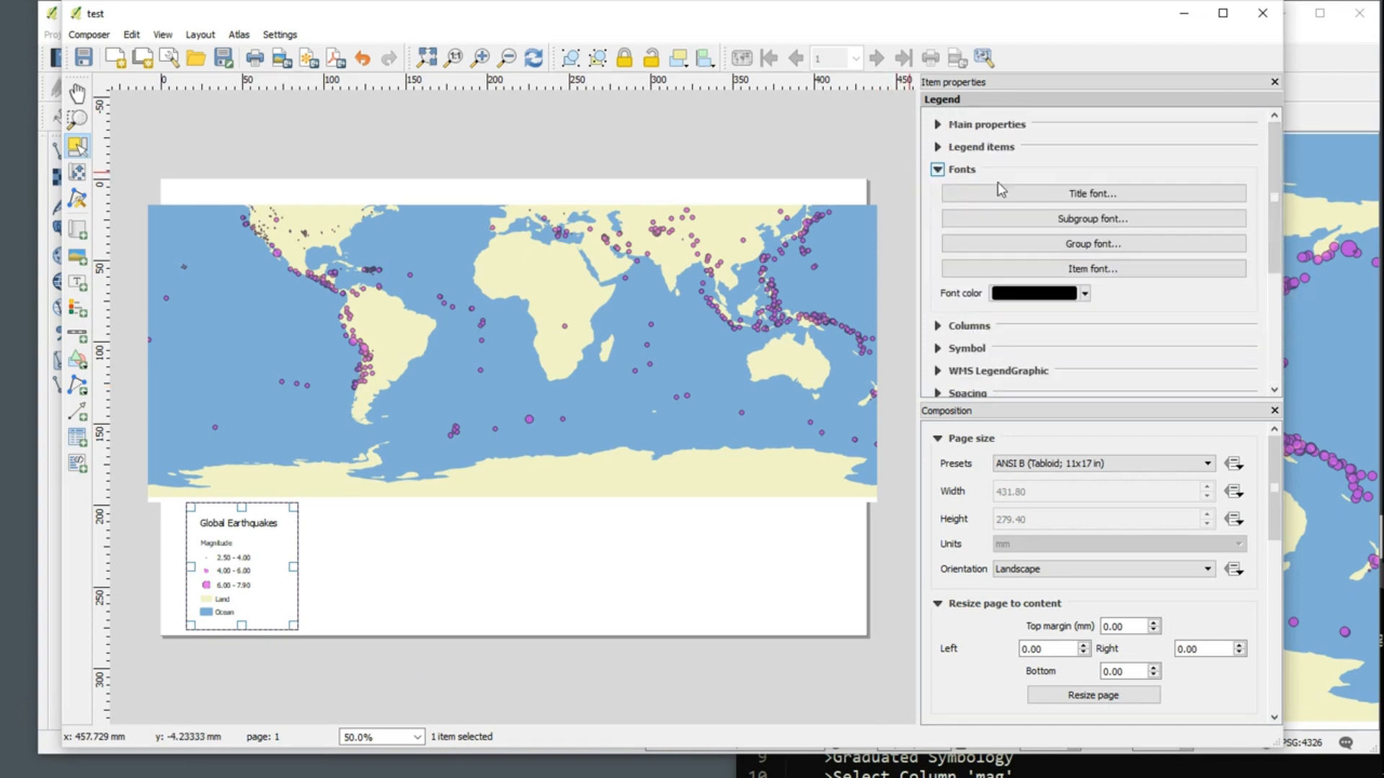
click(1116, 199)
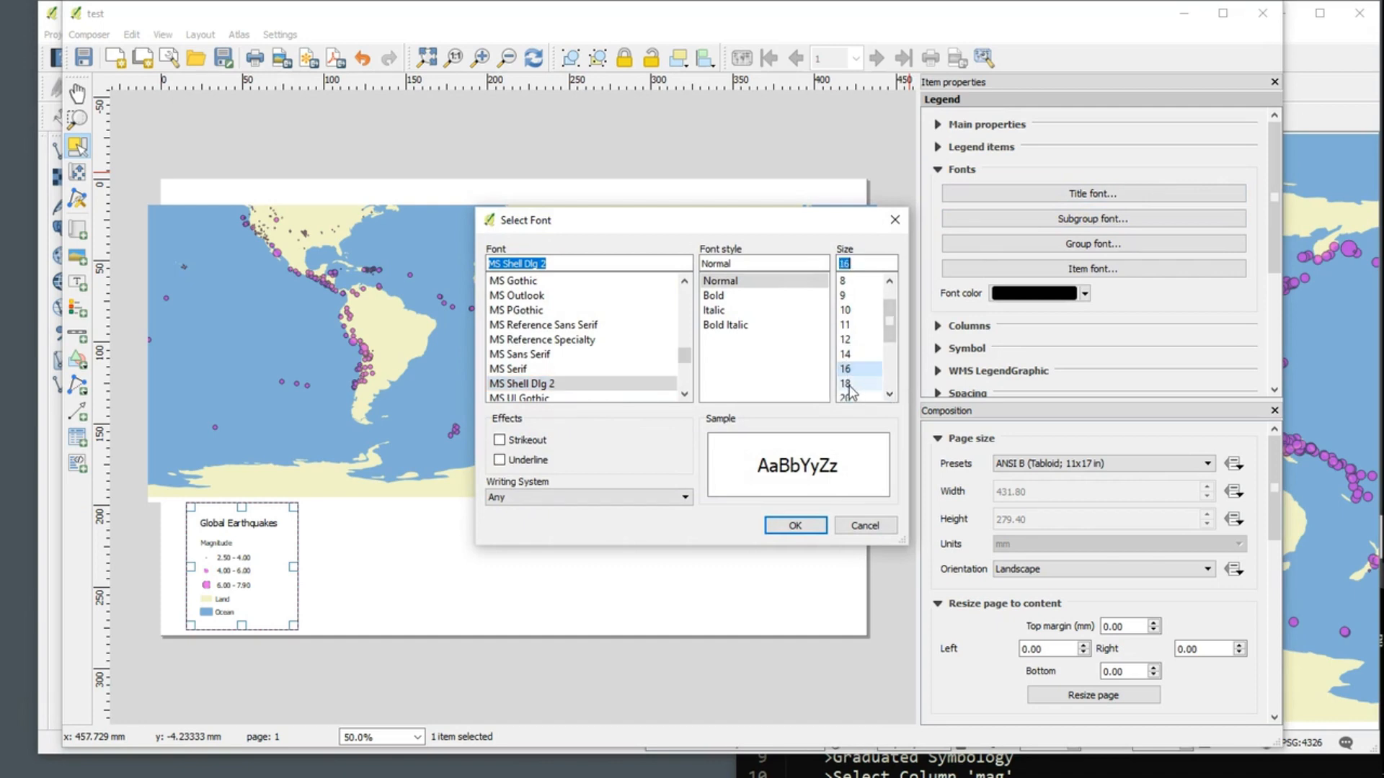
click(848, 384)
click(721, 296)
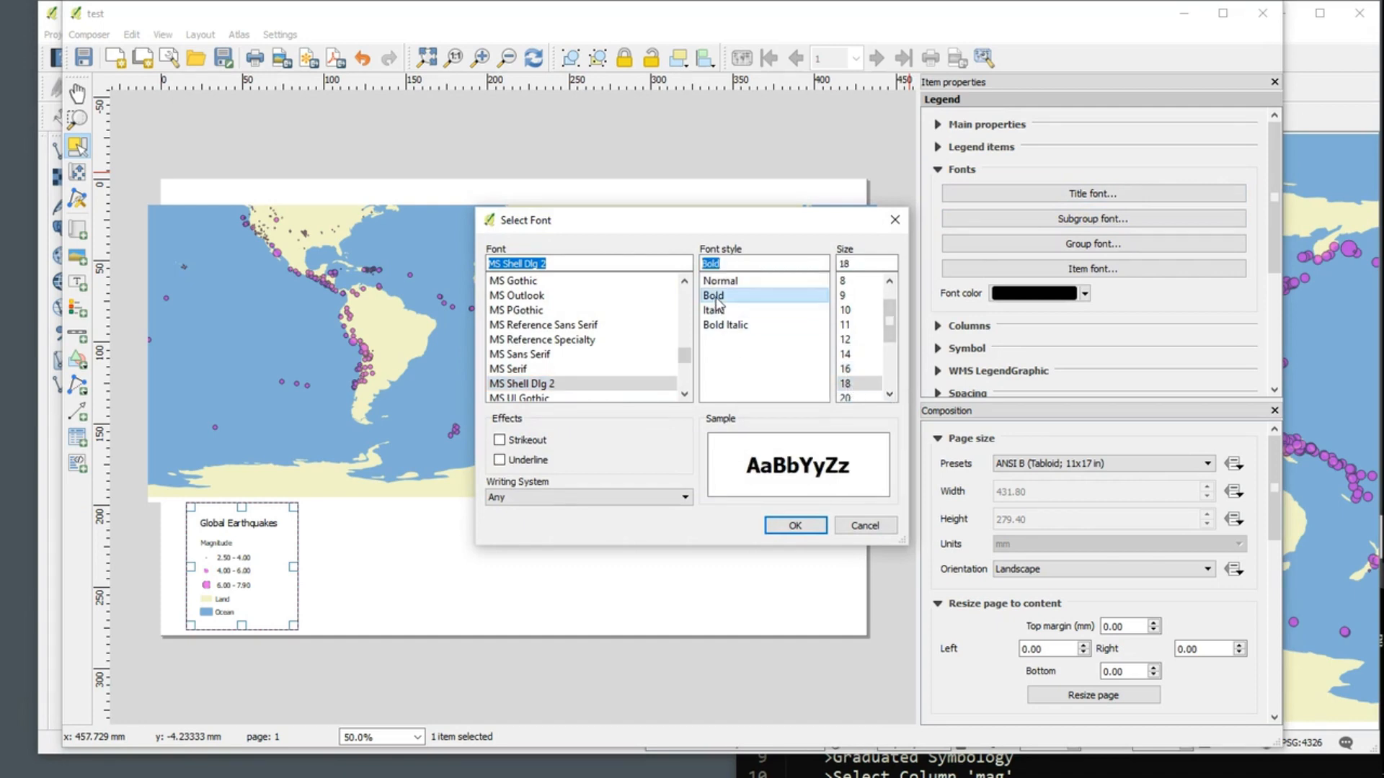
click(795, 525)
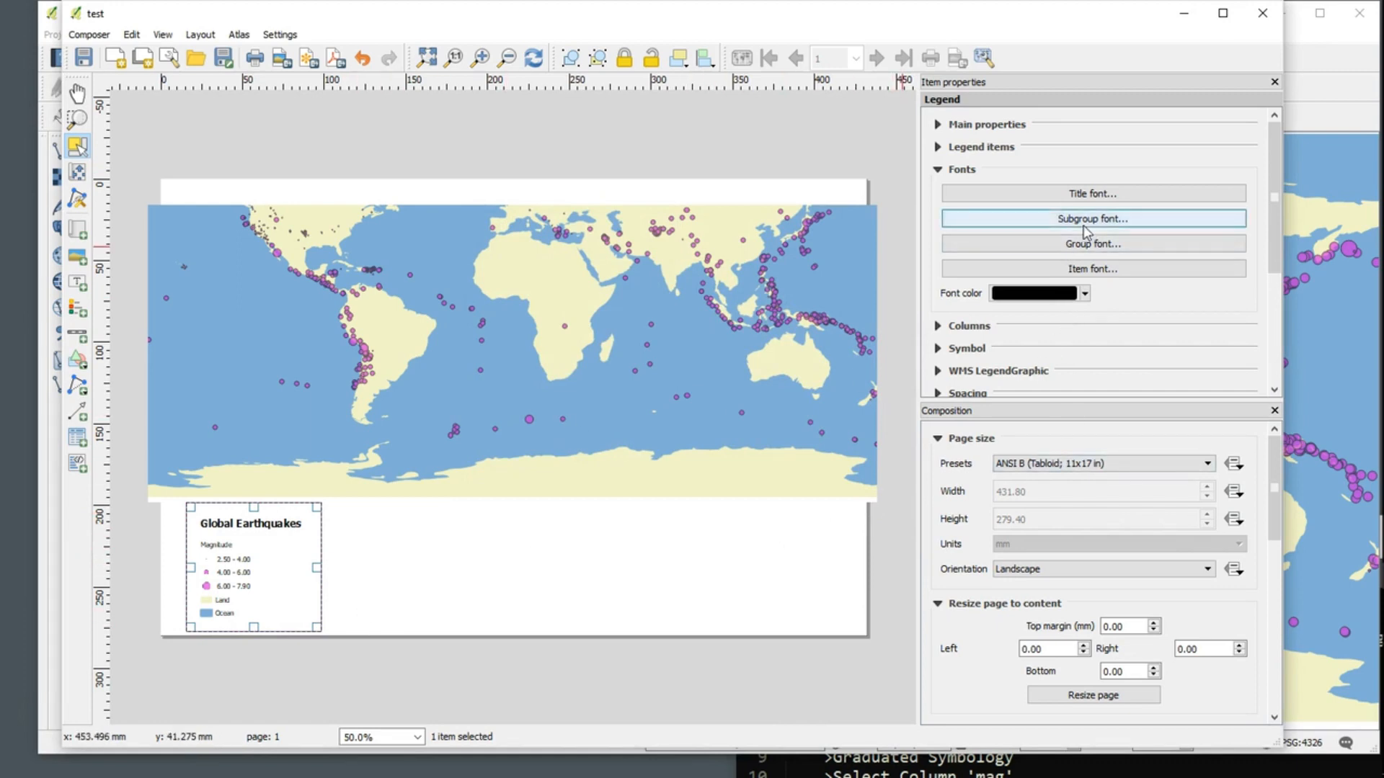
Step: Make the legend's group font bold at size 14
click(1110, 245)
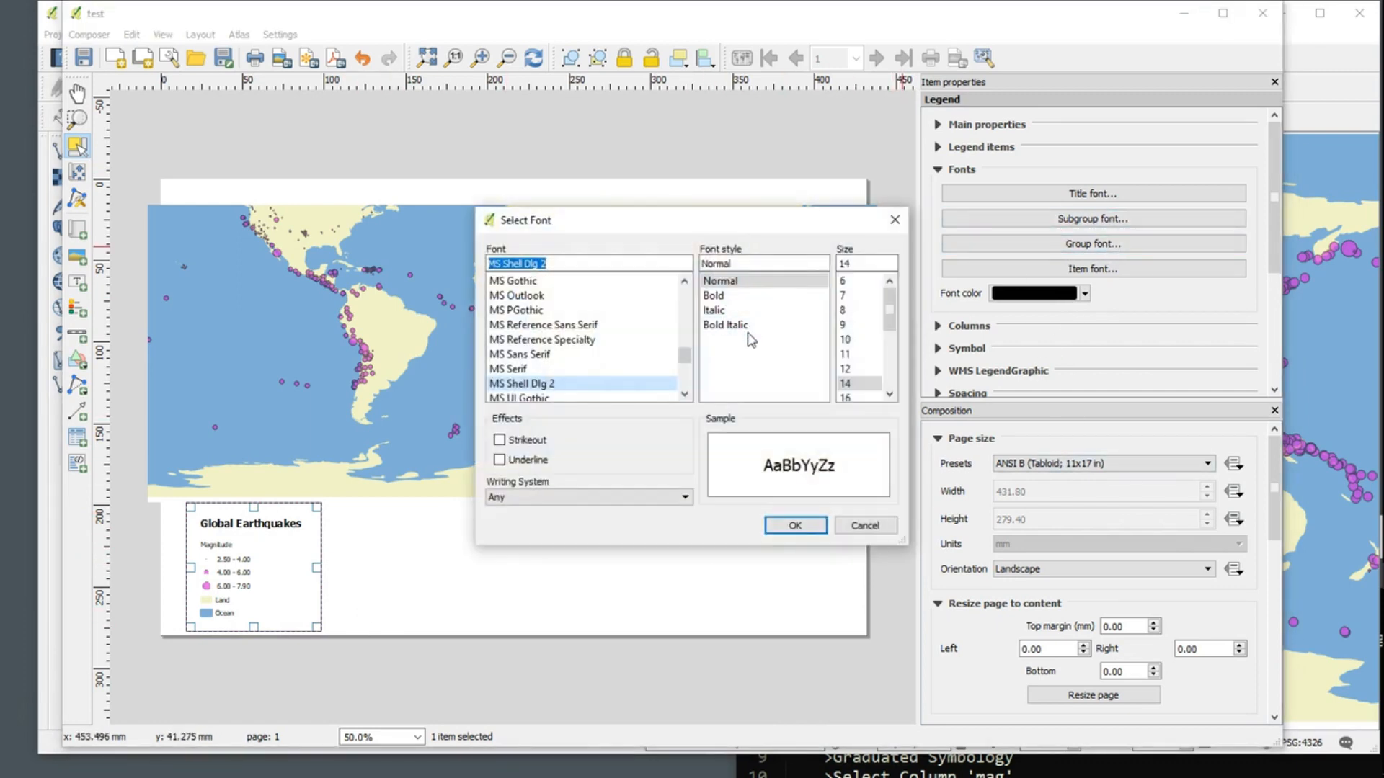
click(713, 296)
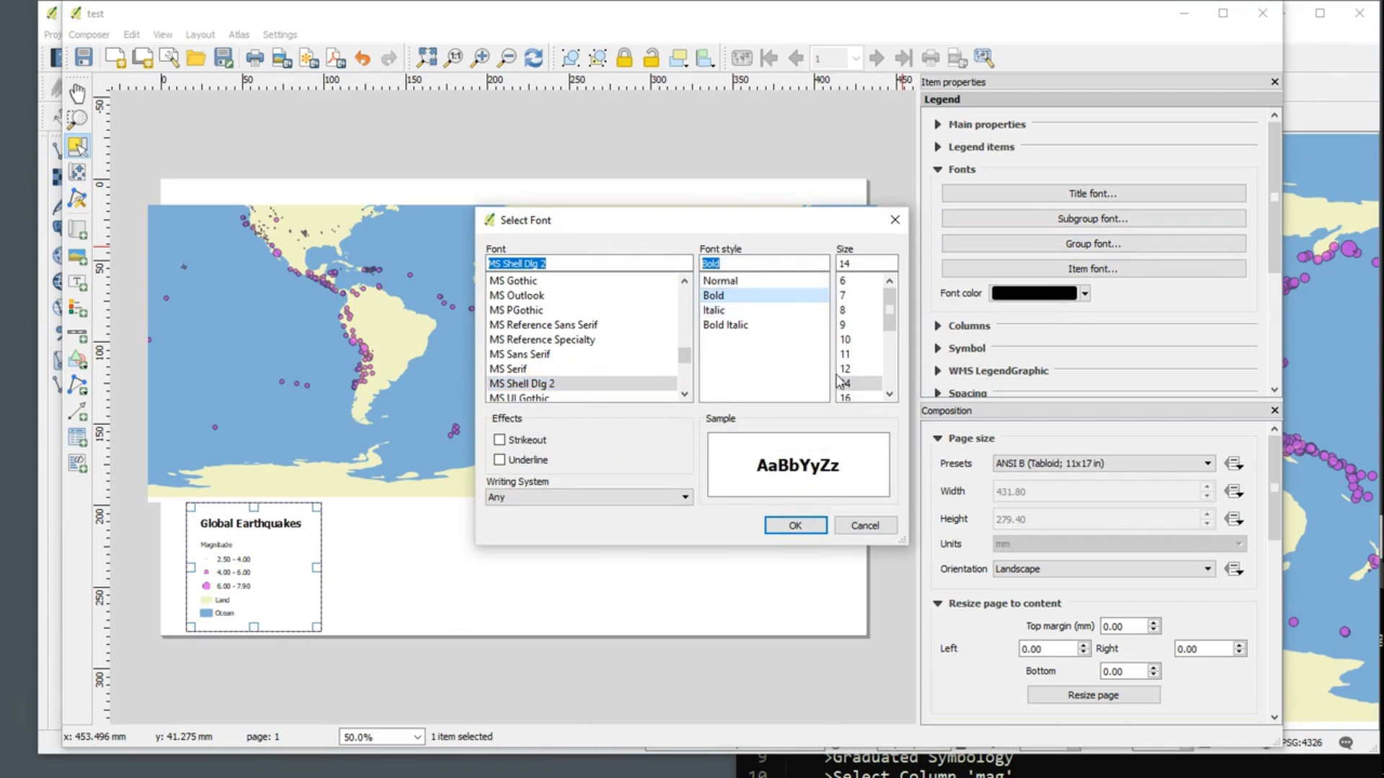
click(811, 525)
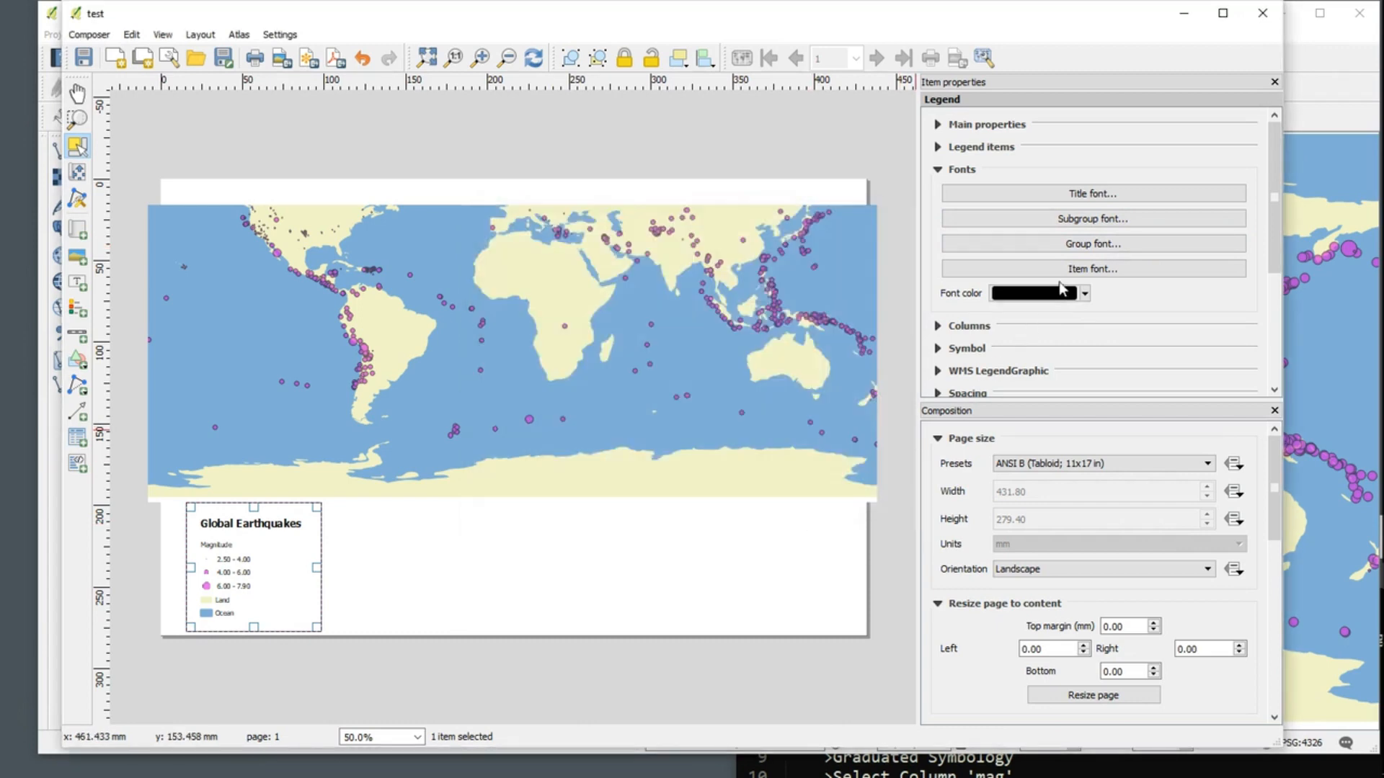
Step: Make the legend's subgroup font, used by the Magnitude heading, bold at size 14
click(1117, 219)
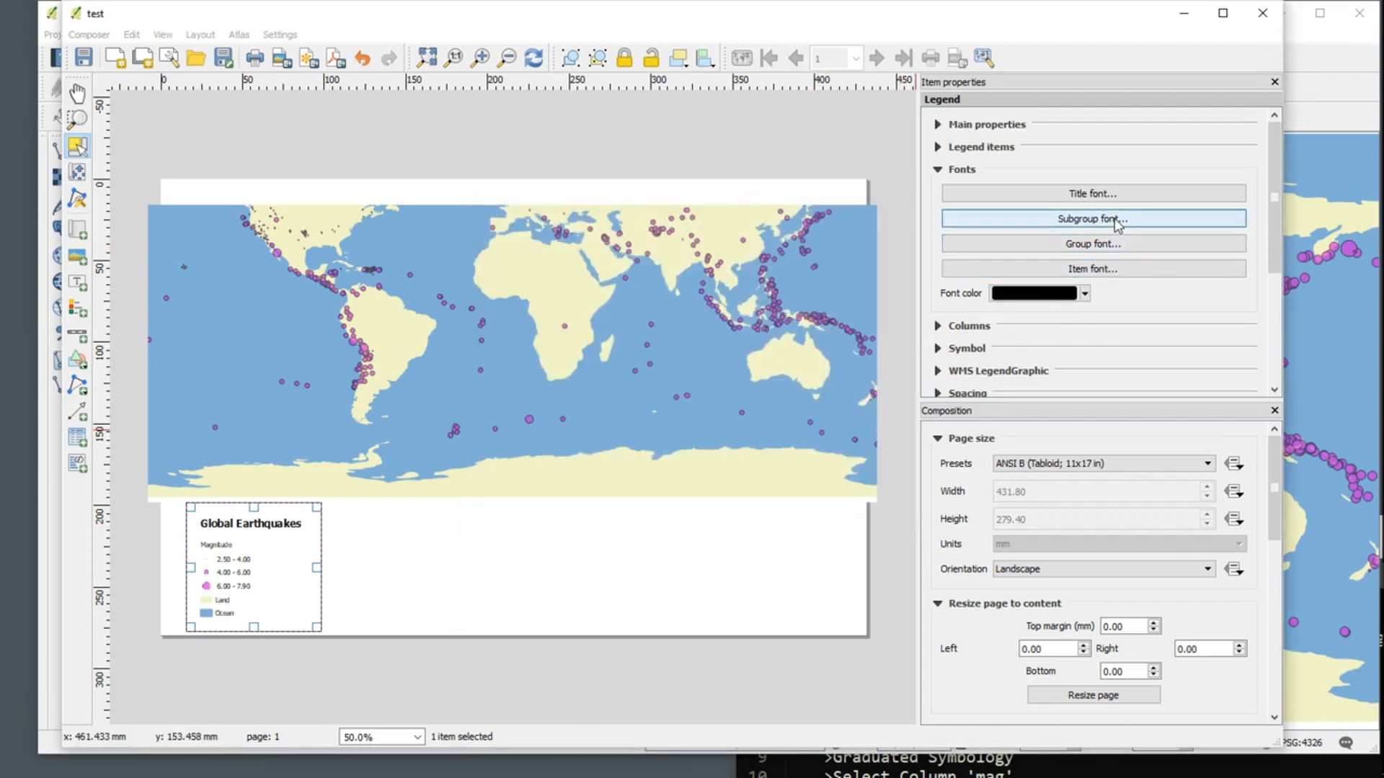
click(713, 295)
click(844, 383)
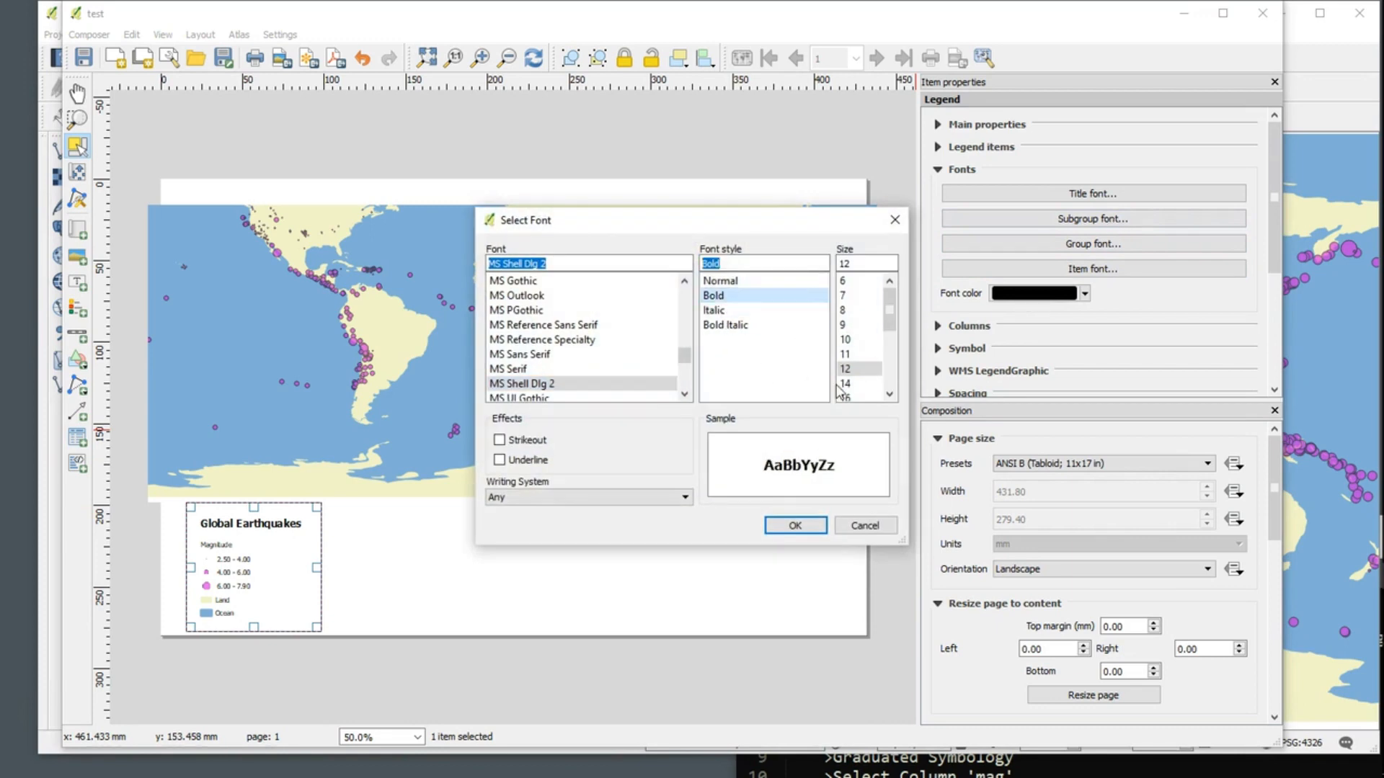
click(795, 526)
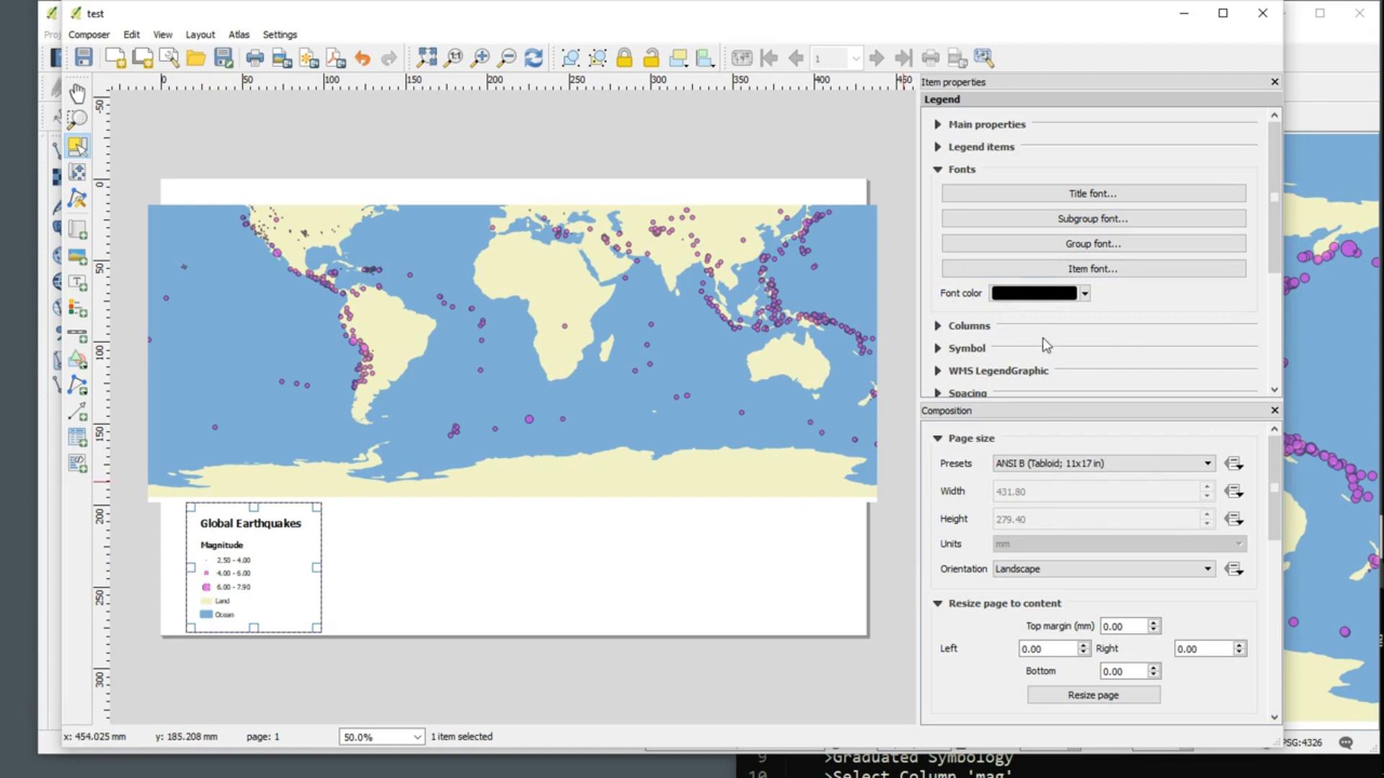
Step: Make the legend's item font, used by the class and layer labels, bold at size 14 and deselect the legend
click(1111, 271)
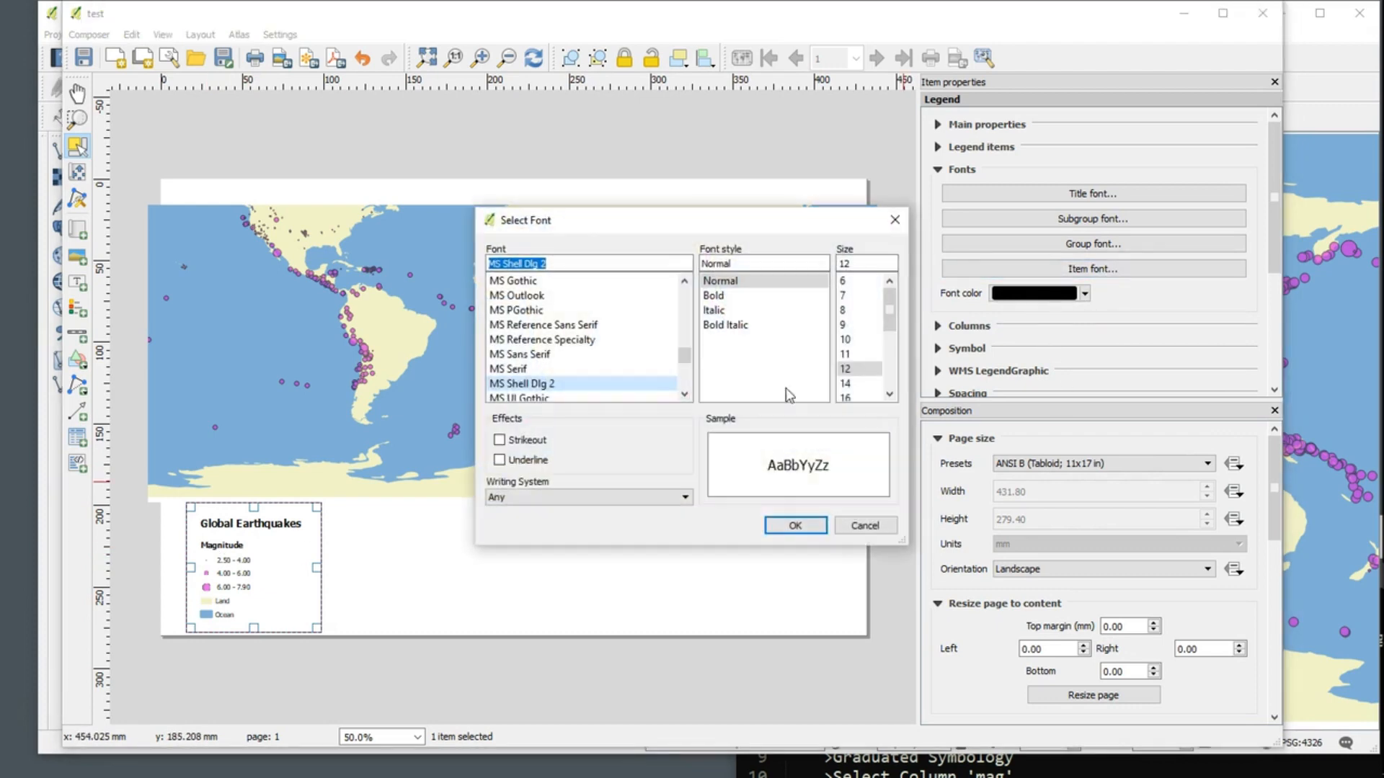
click(848, 383)
click(718, 296)
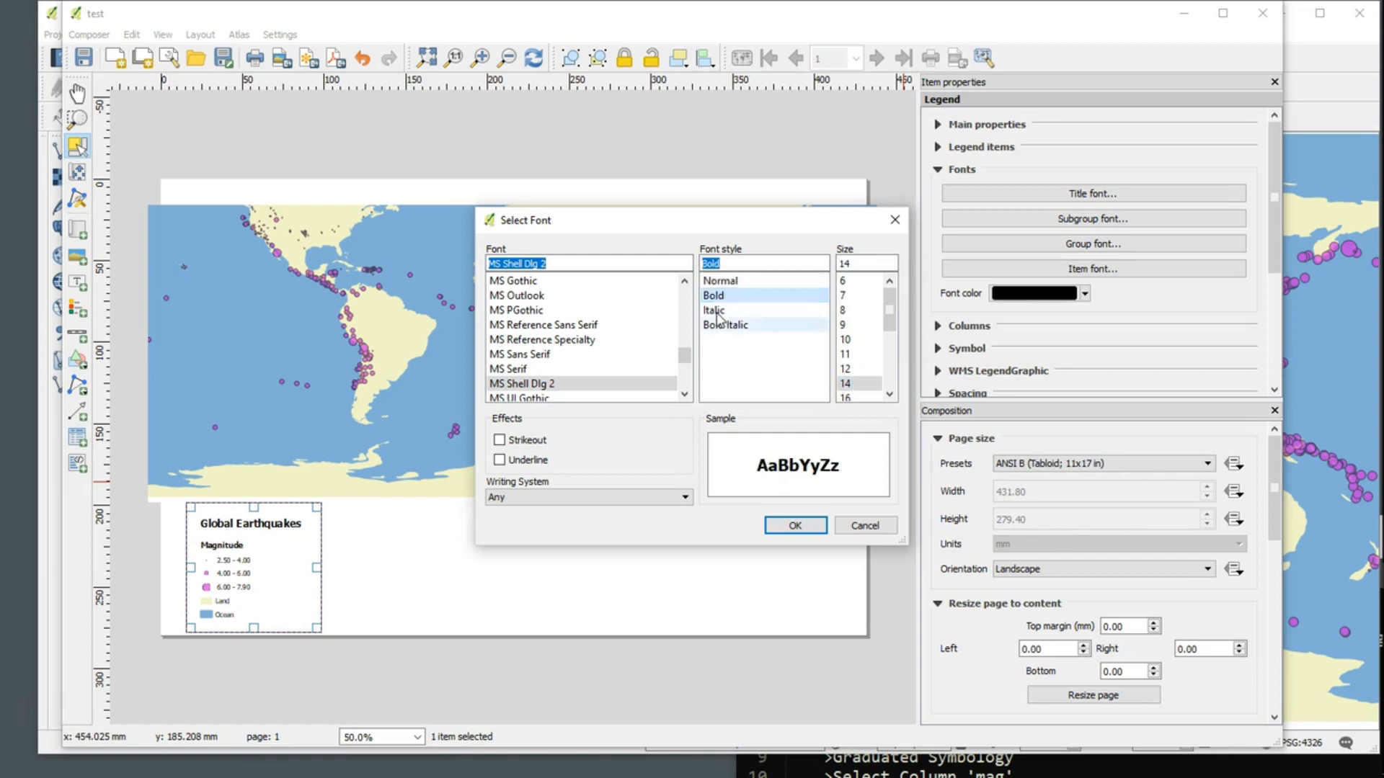
click(798, 522)
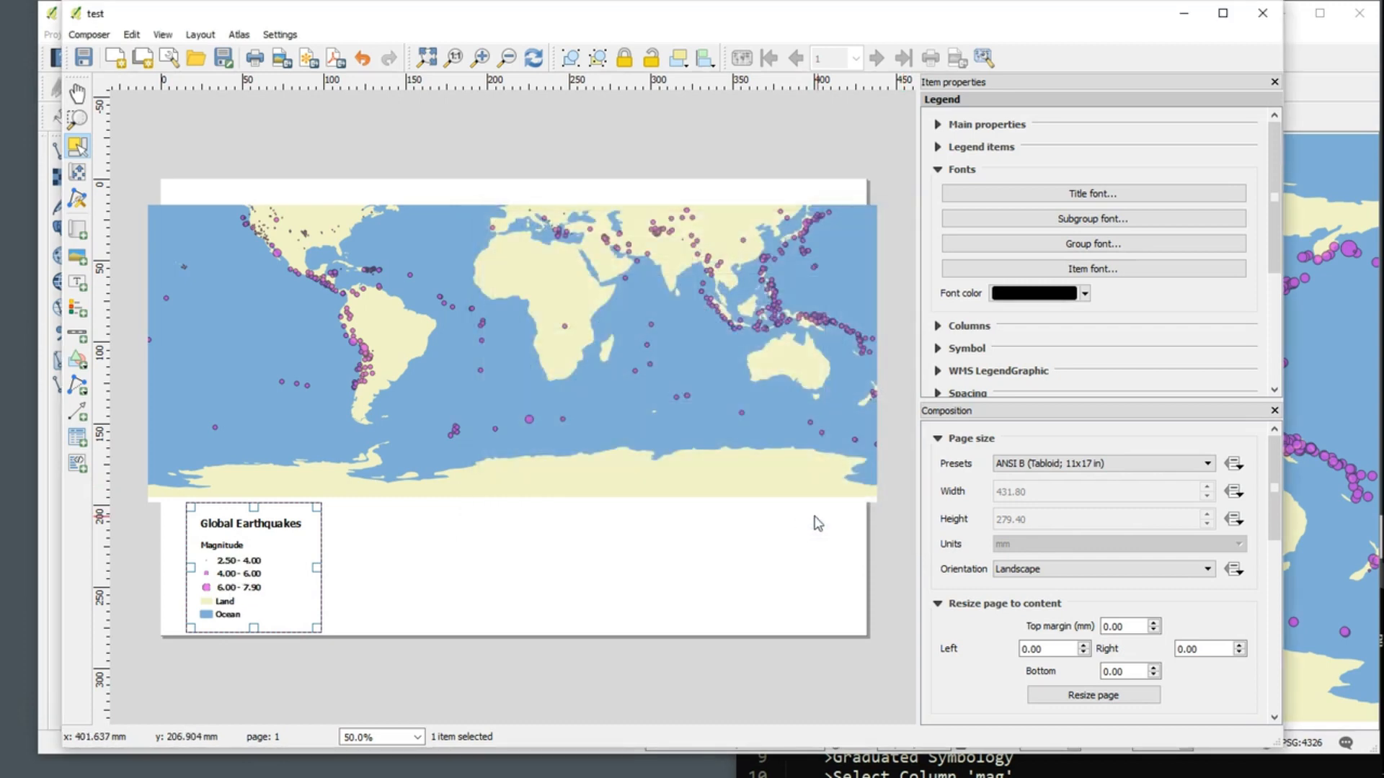
click(647, 673)
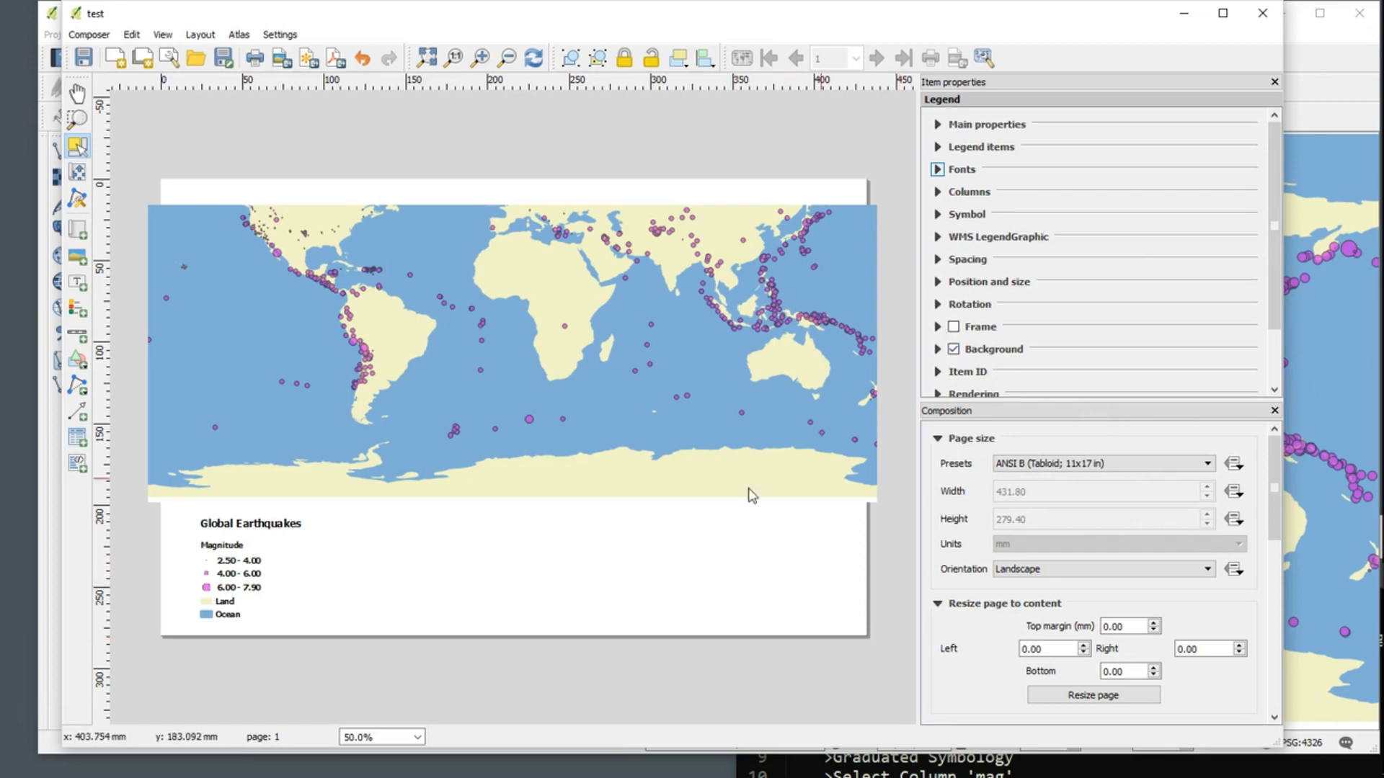
Step: Try a frame around the legend and turn it off again
click(937, 327)
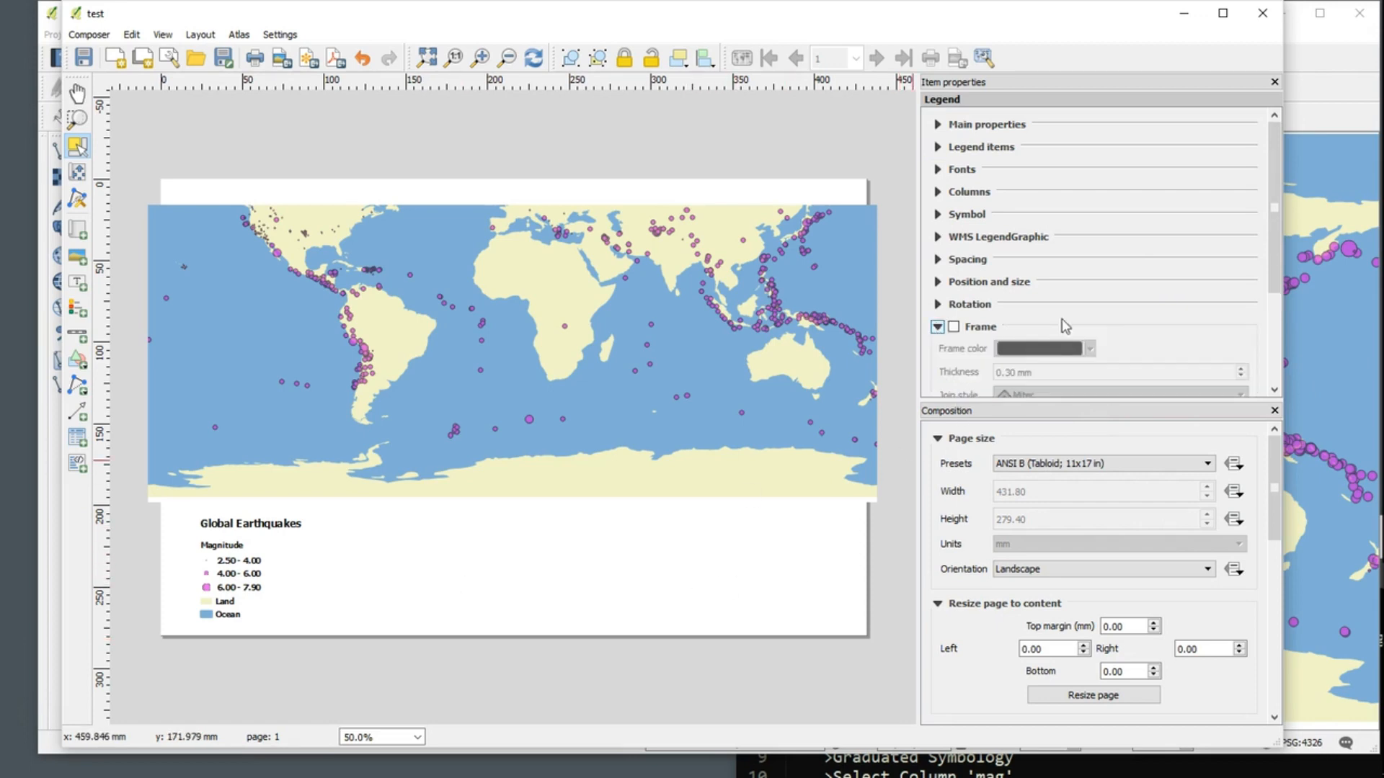
click(955, 328)
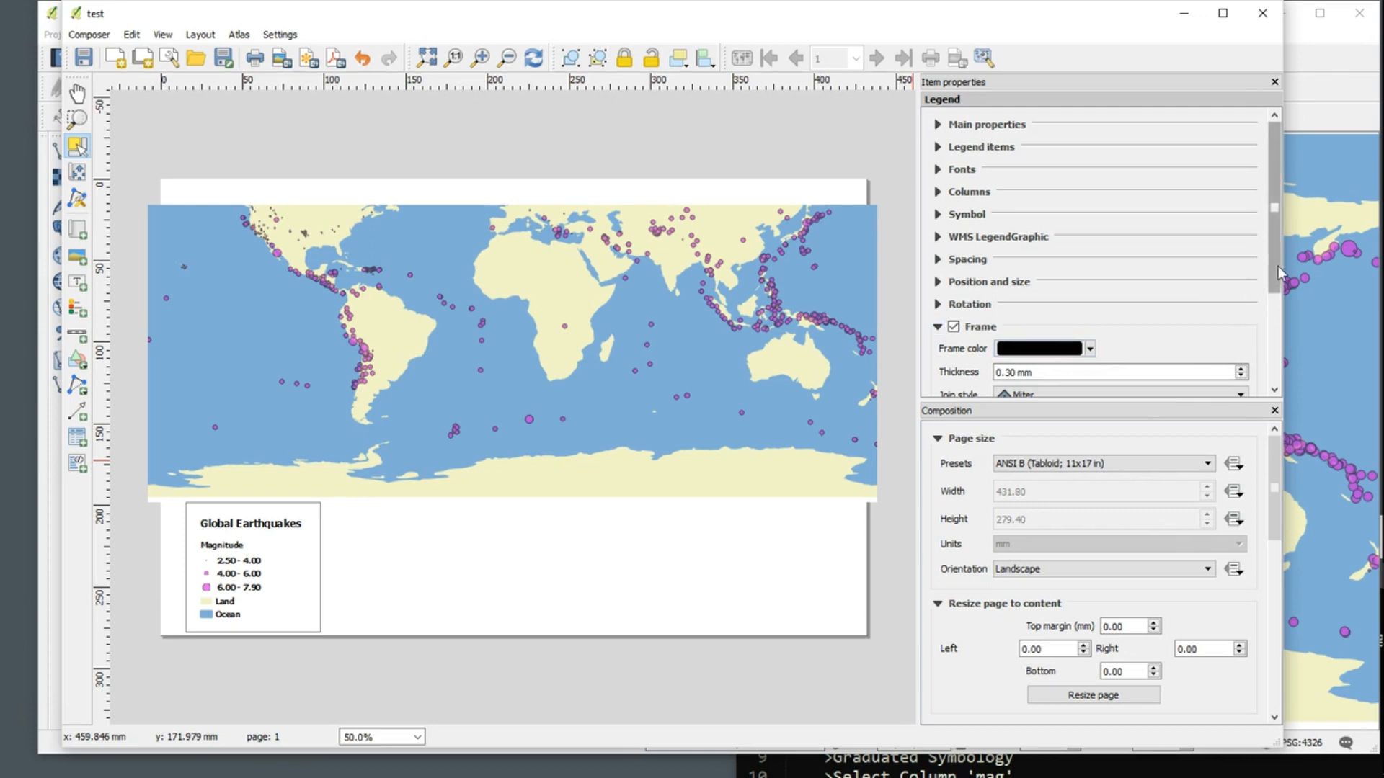
scroll(1277, 266, down, 3)
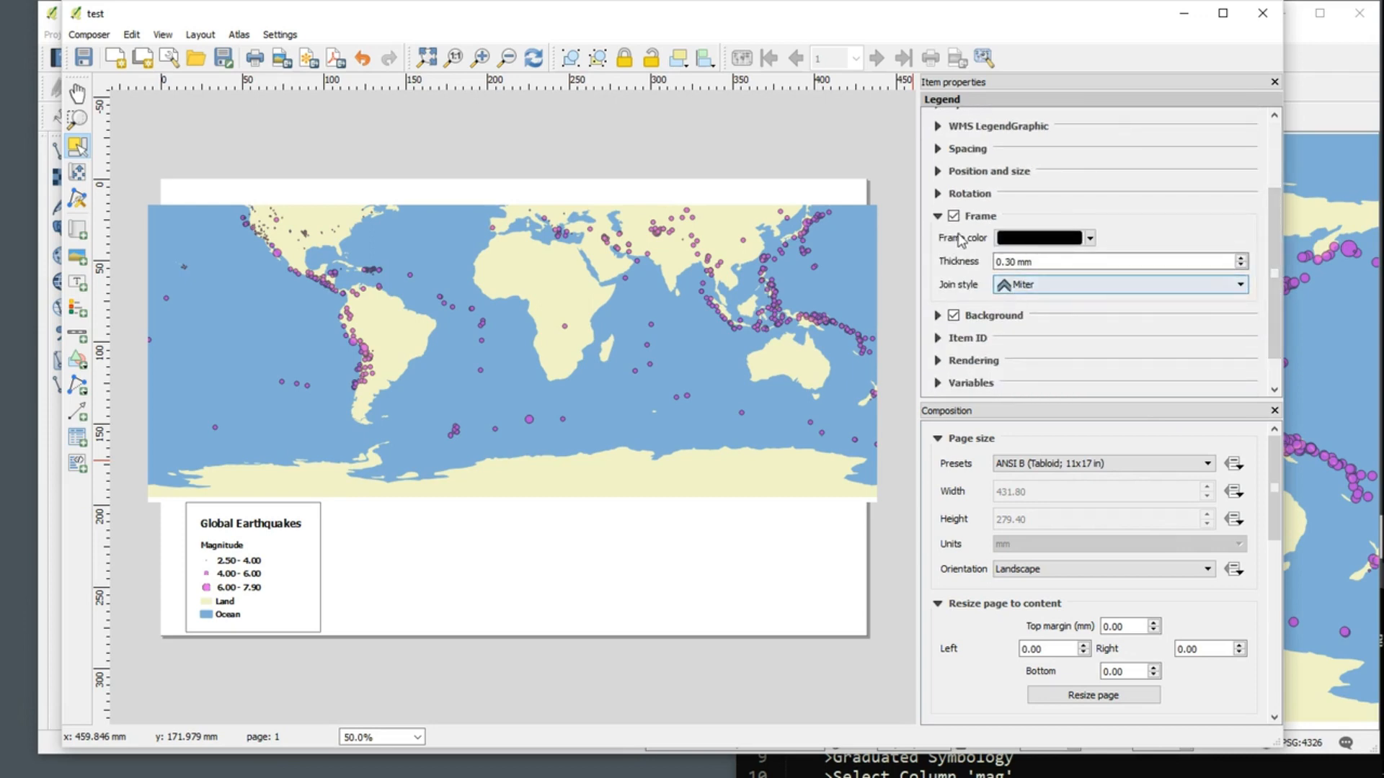
click(937, 215)
click(953, 253)
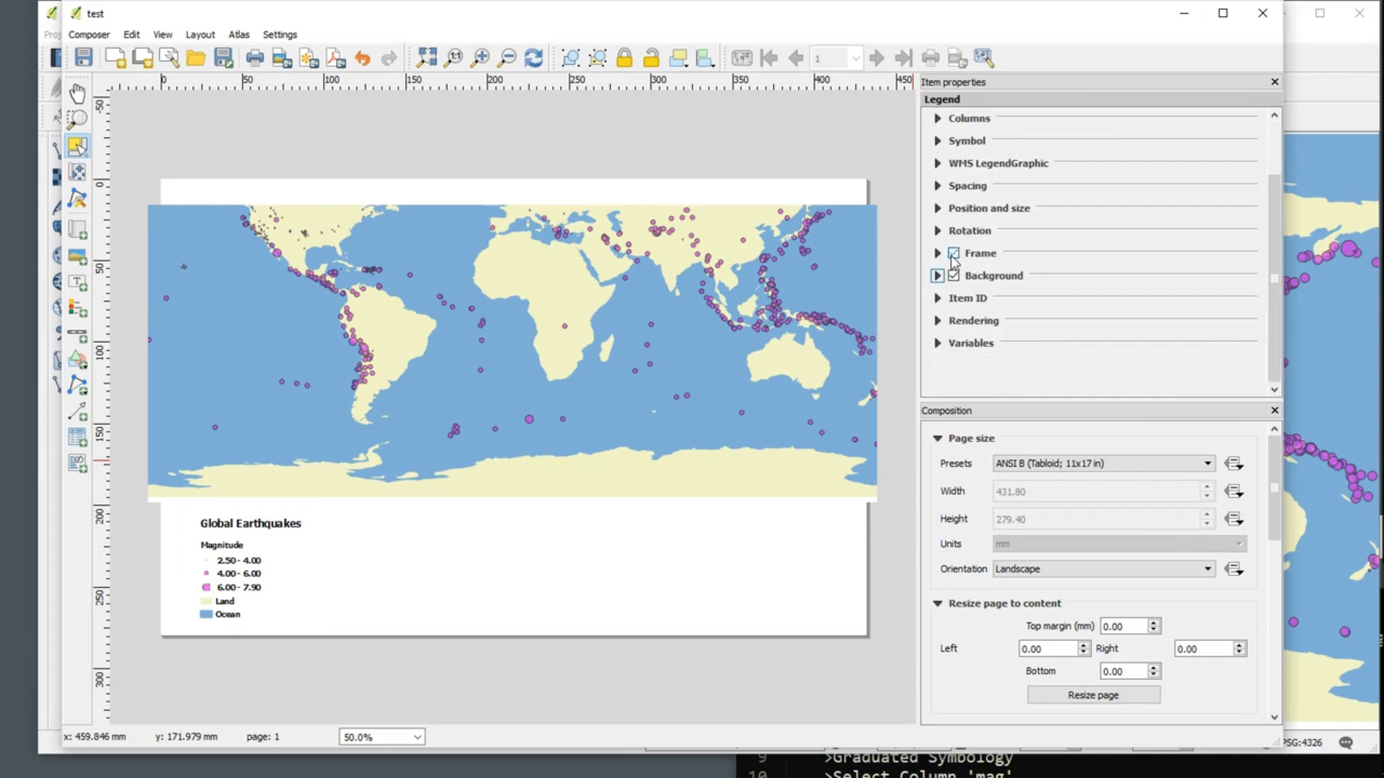
click(267, 563)
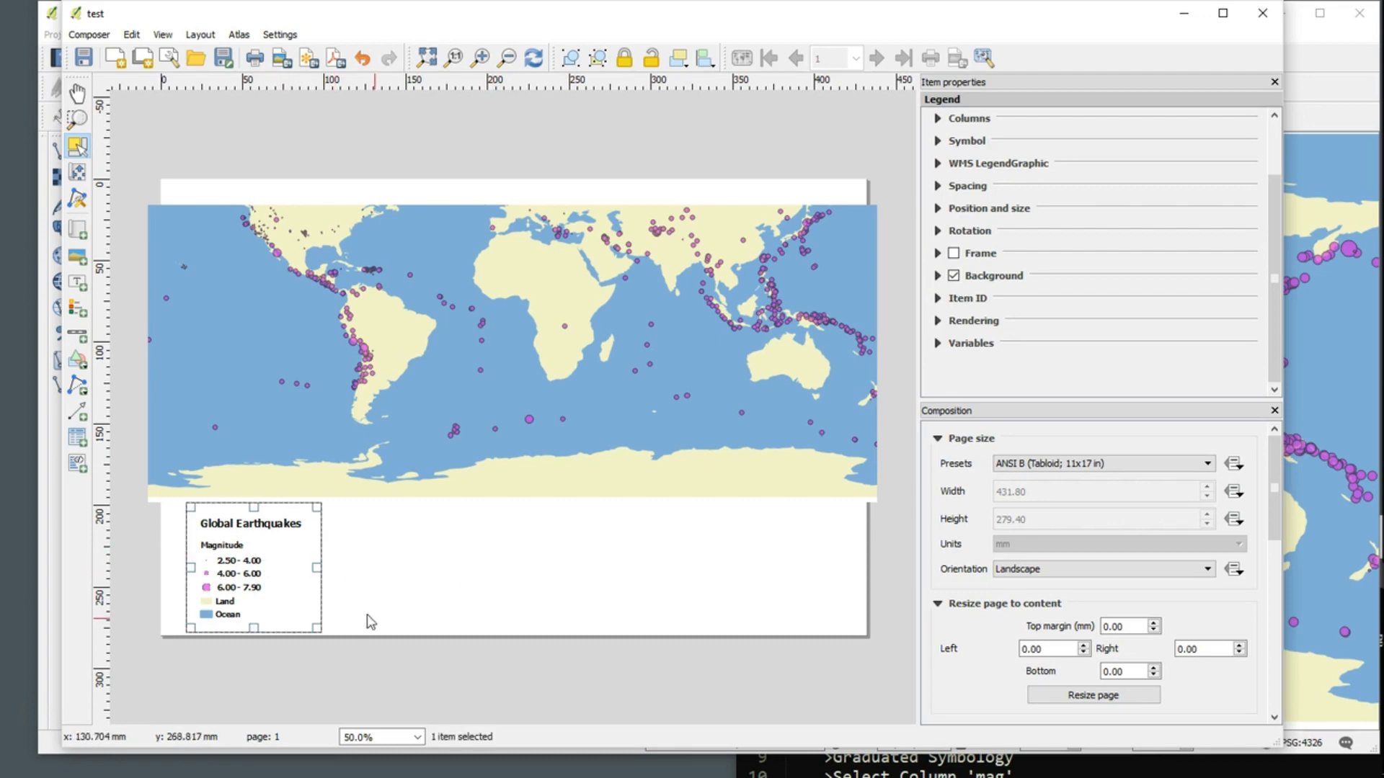
click(422, 654)
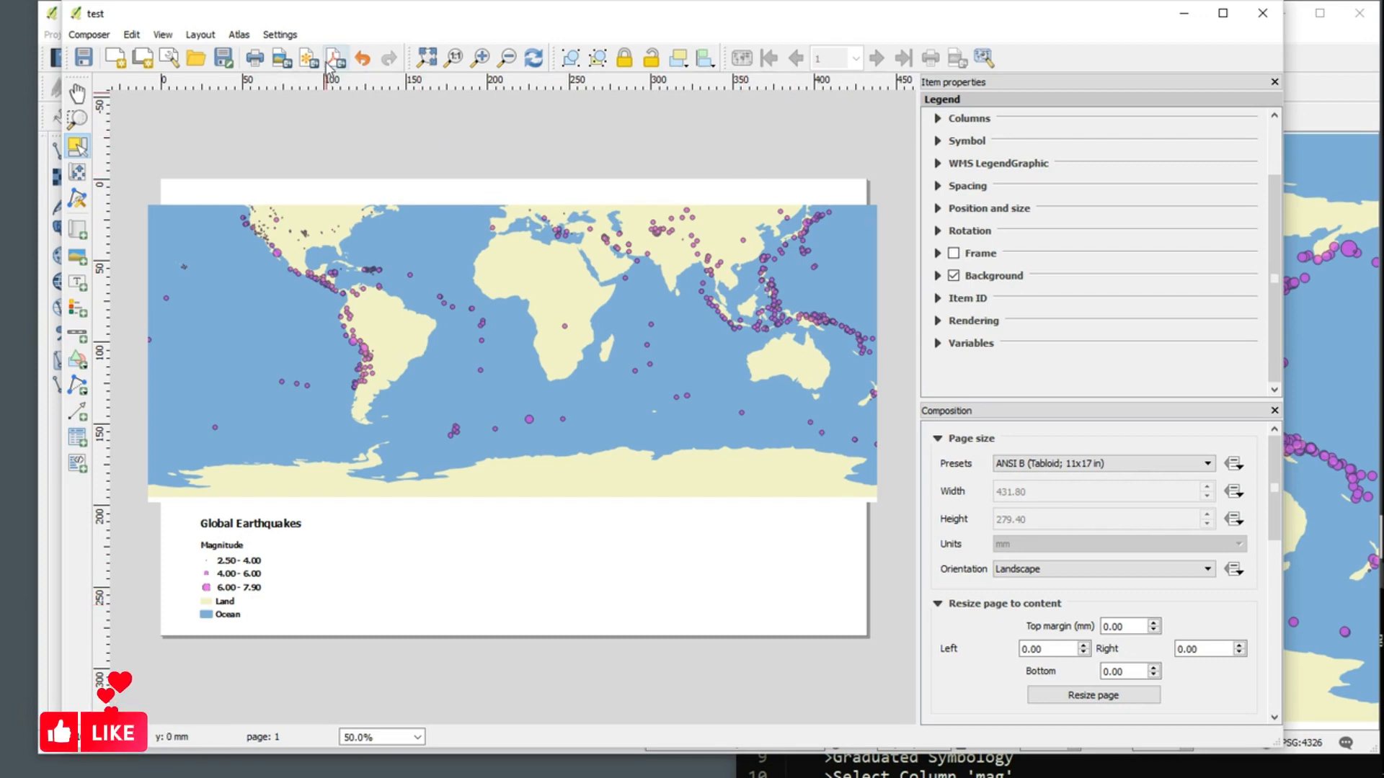
Step: Save the project from the print composer and close the composer window
click(88, 34)
click(100, 53)
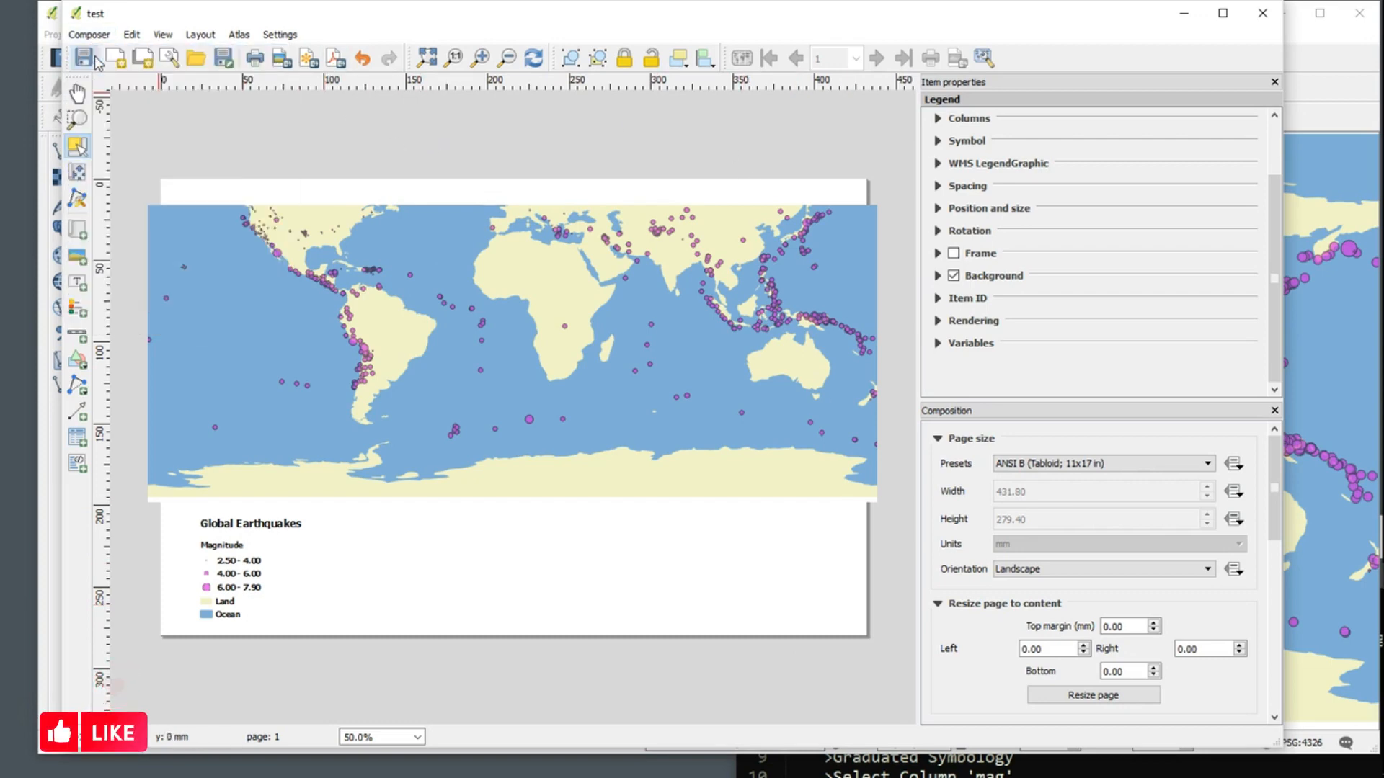
click(1261, 12)
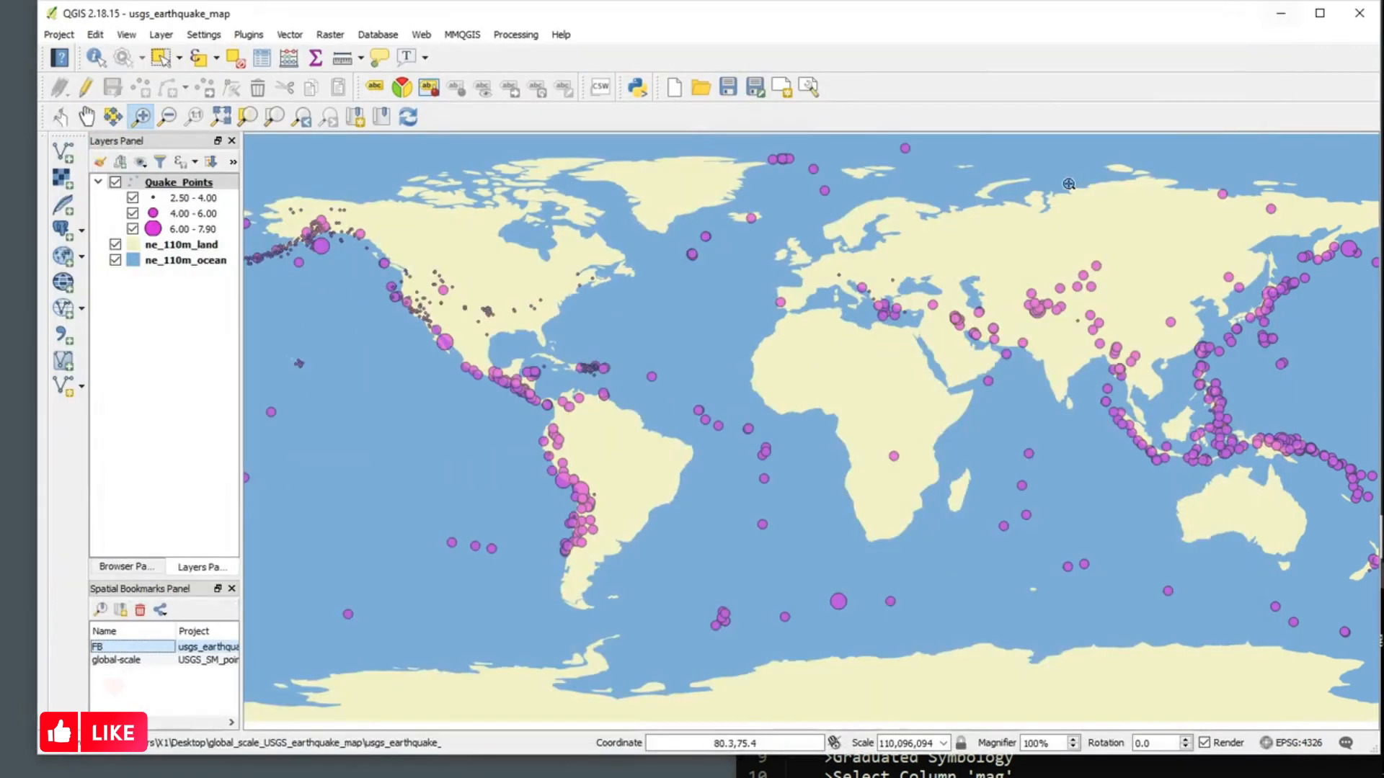
Step: Switch to the Sublime Text notes and review the Process 2 steps from Single Symbol to Values From
drag(752, 22, 728, 22)
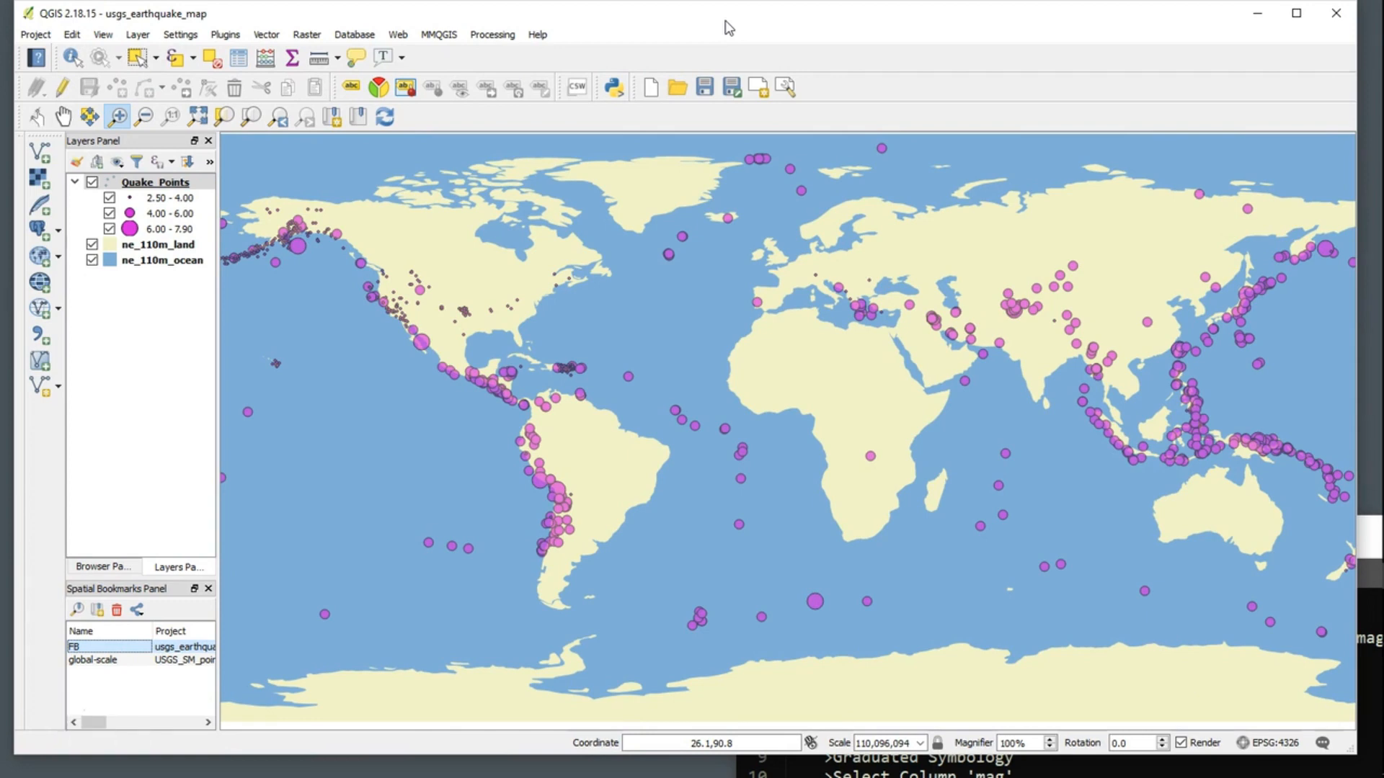
mouse_move(1382, 358)
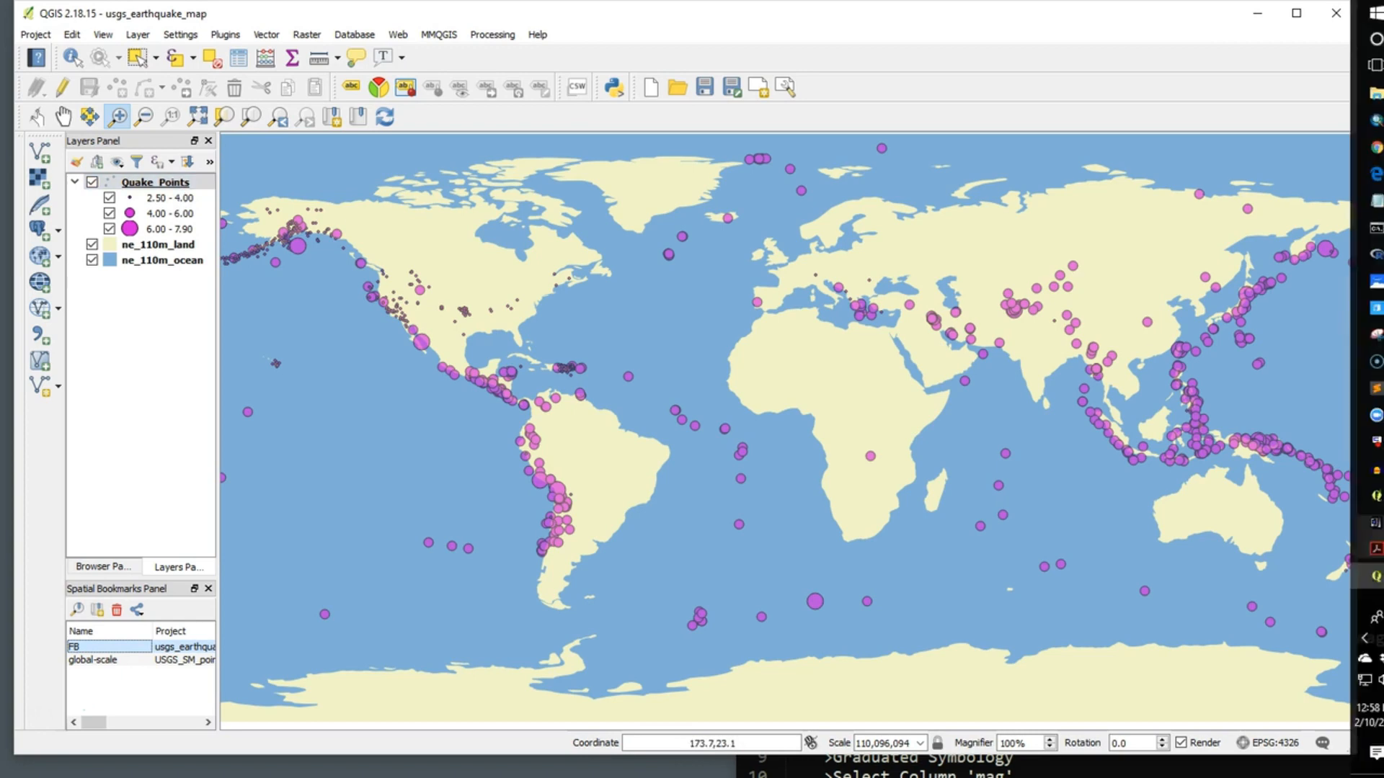
drag(1366, 537, 850, 105)
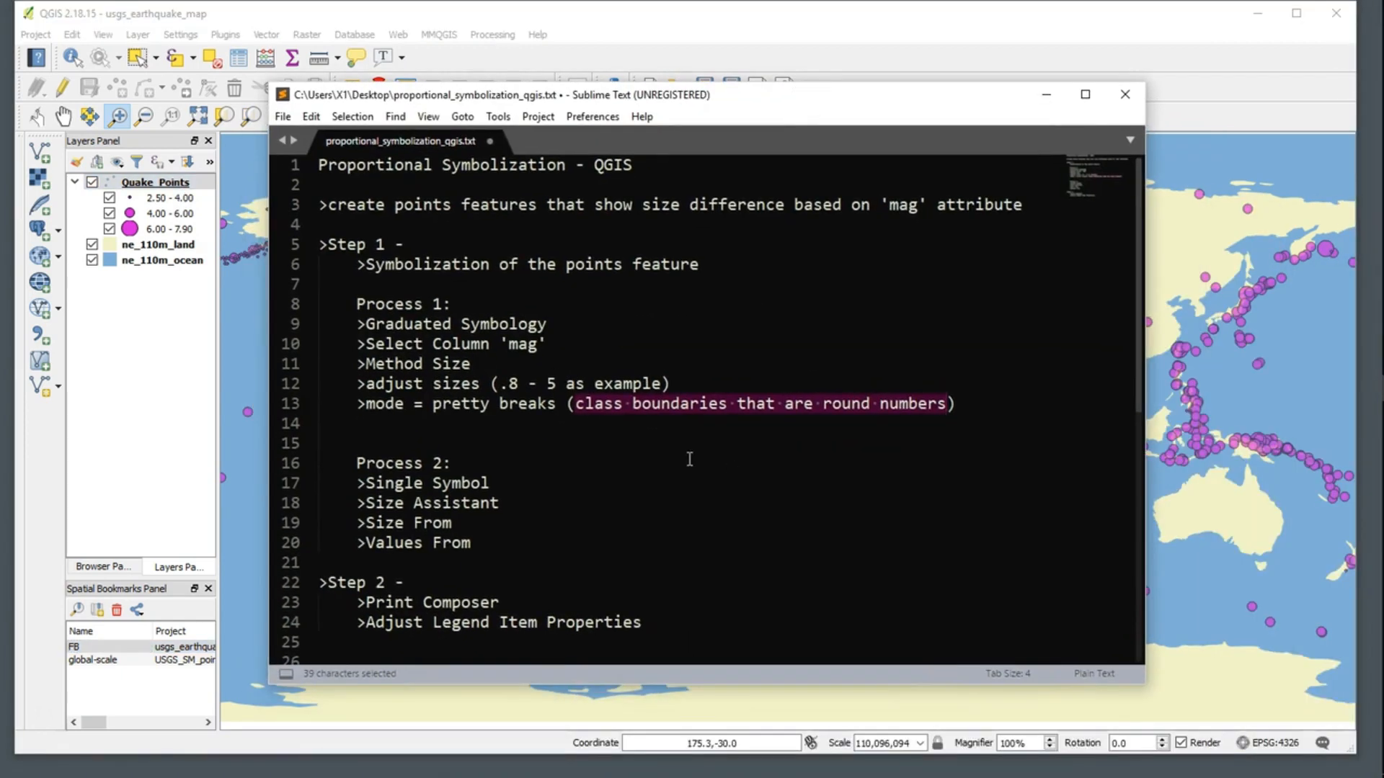
scroll(660, 458, down, 1)
drag(355, 404, 461, 409)
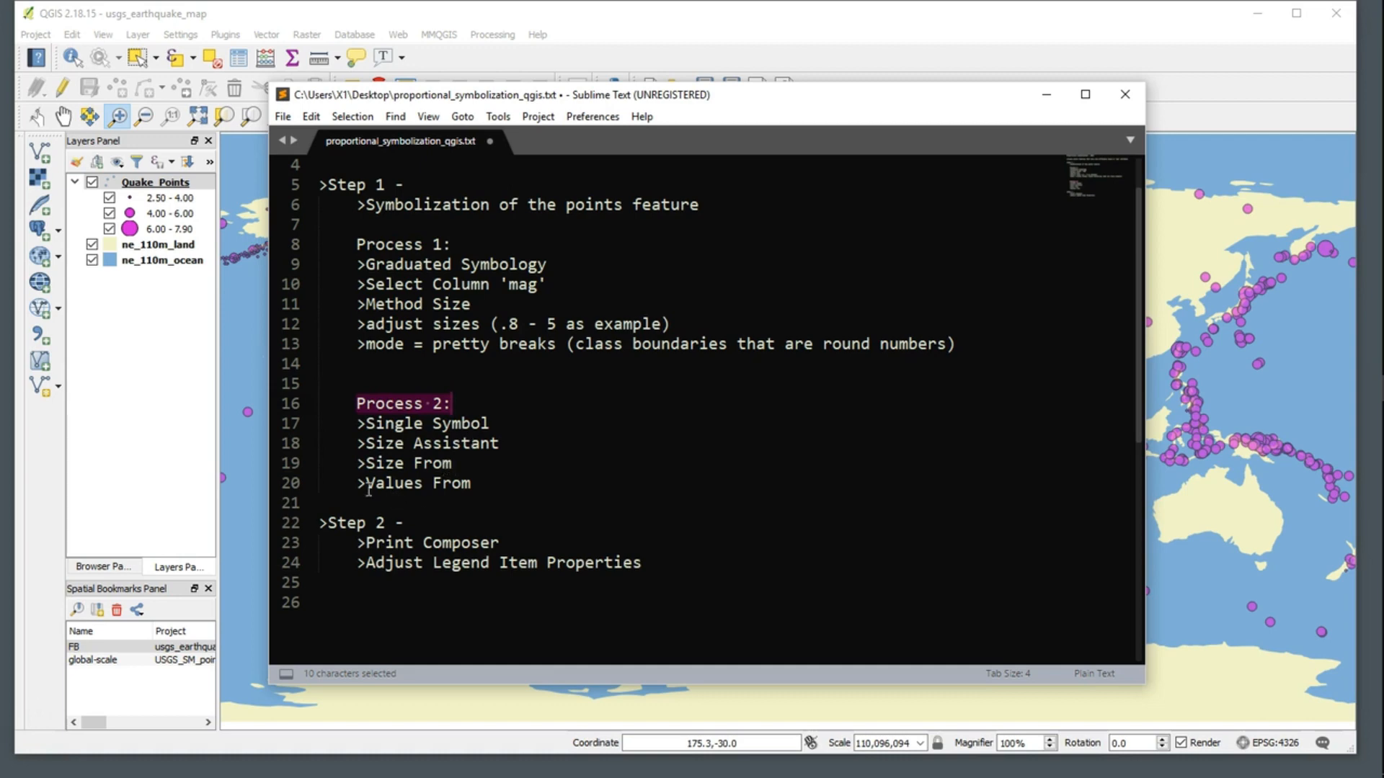
drag(366, 485, 470, 484)
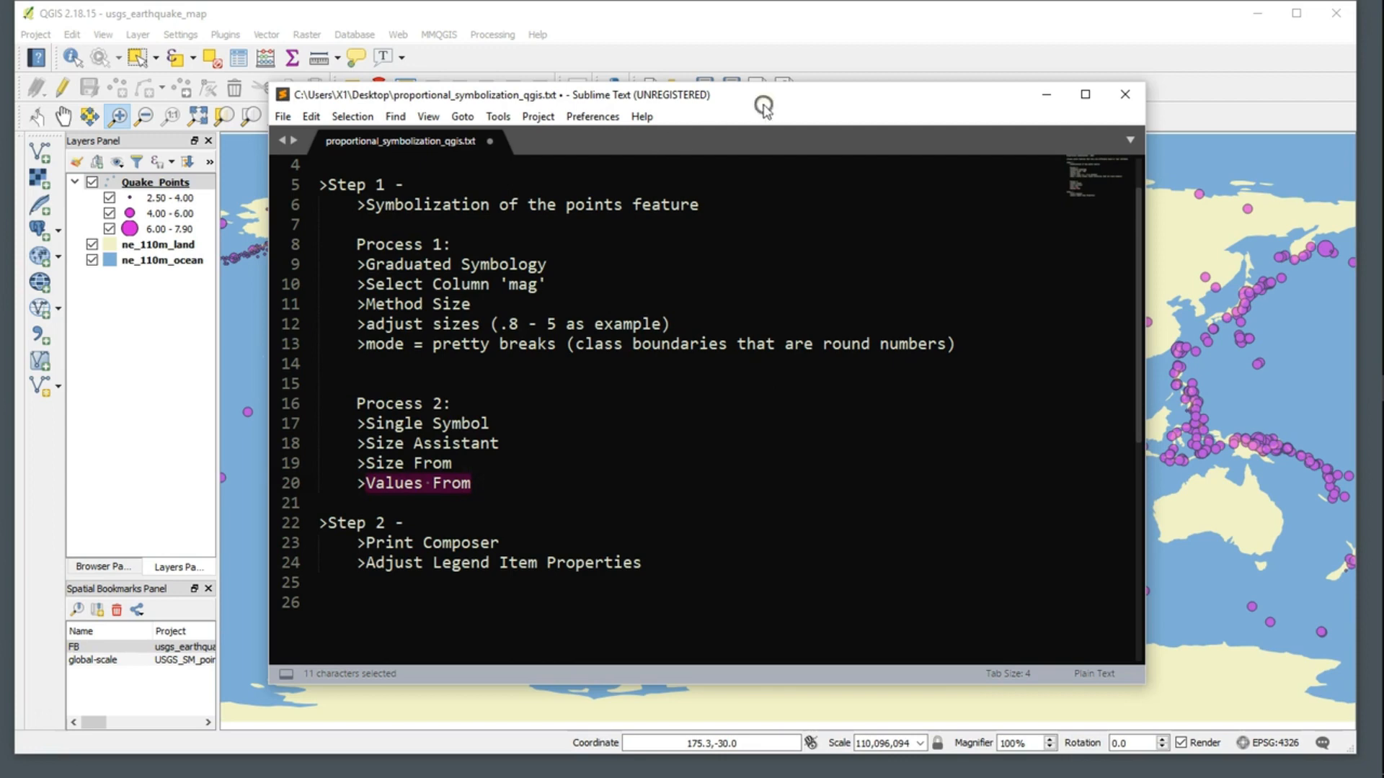
drag(762, 101, 1139, 693)
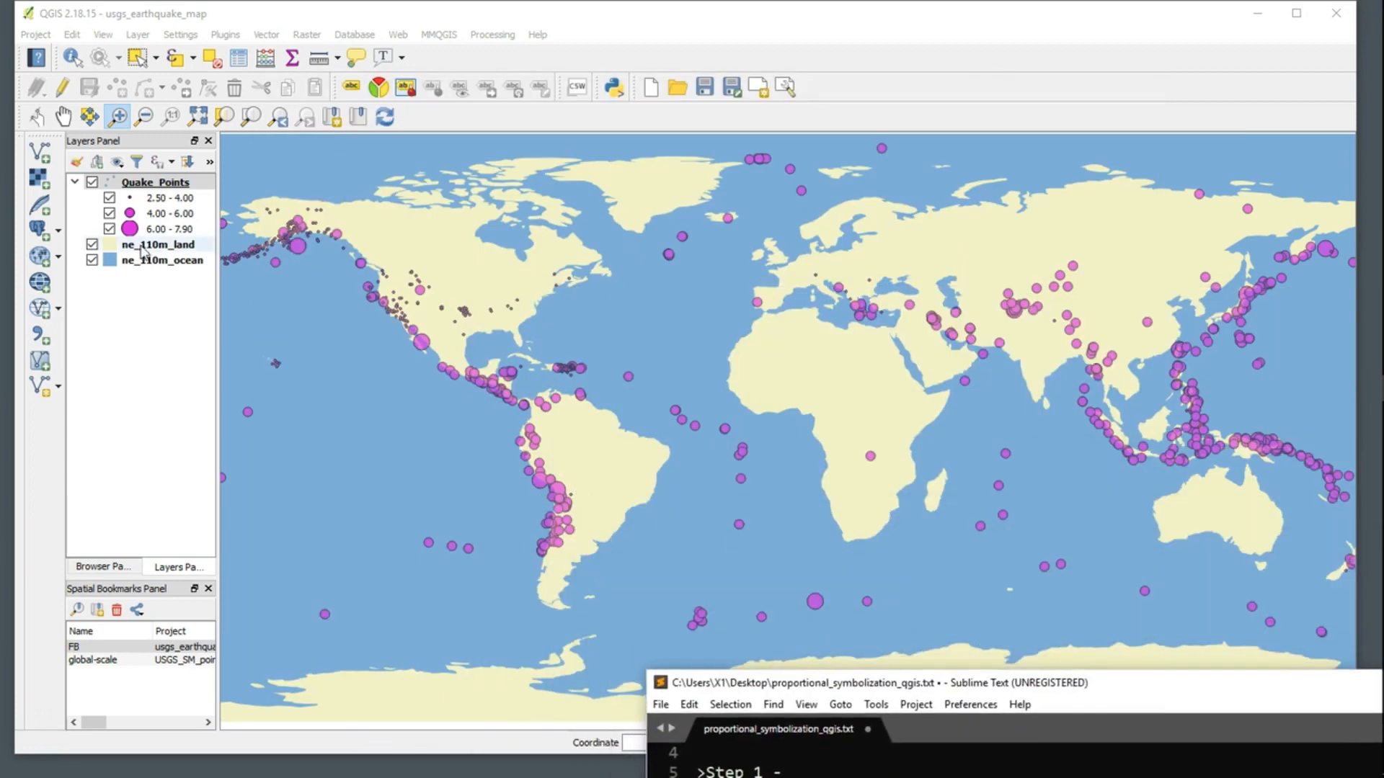
Step: Change the Quake_Points layer's style from Graduated to Single symbol and apply it to the map
click(144, 183)
right_click(157, 183)
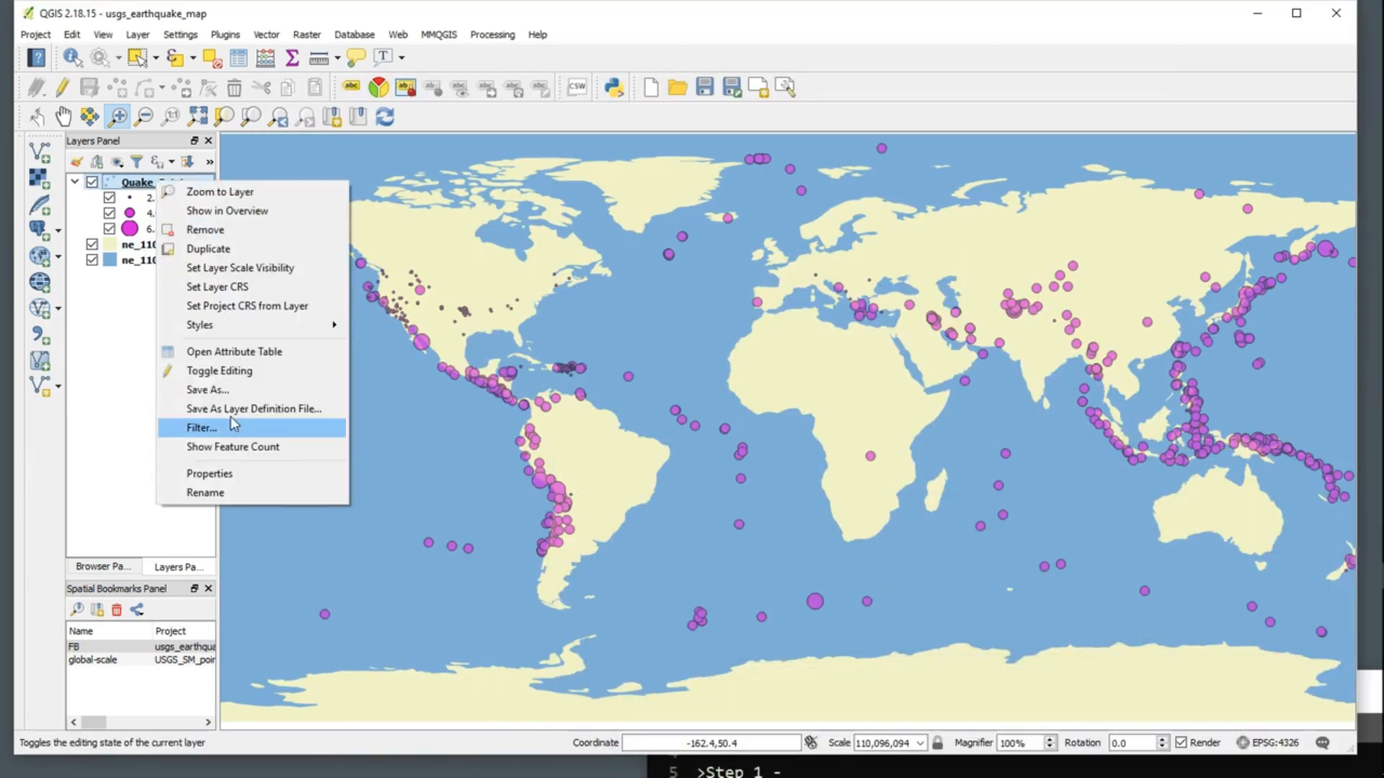
click(229, 476)
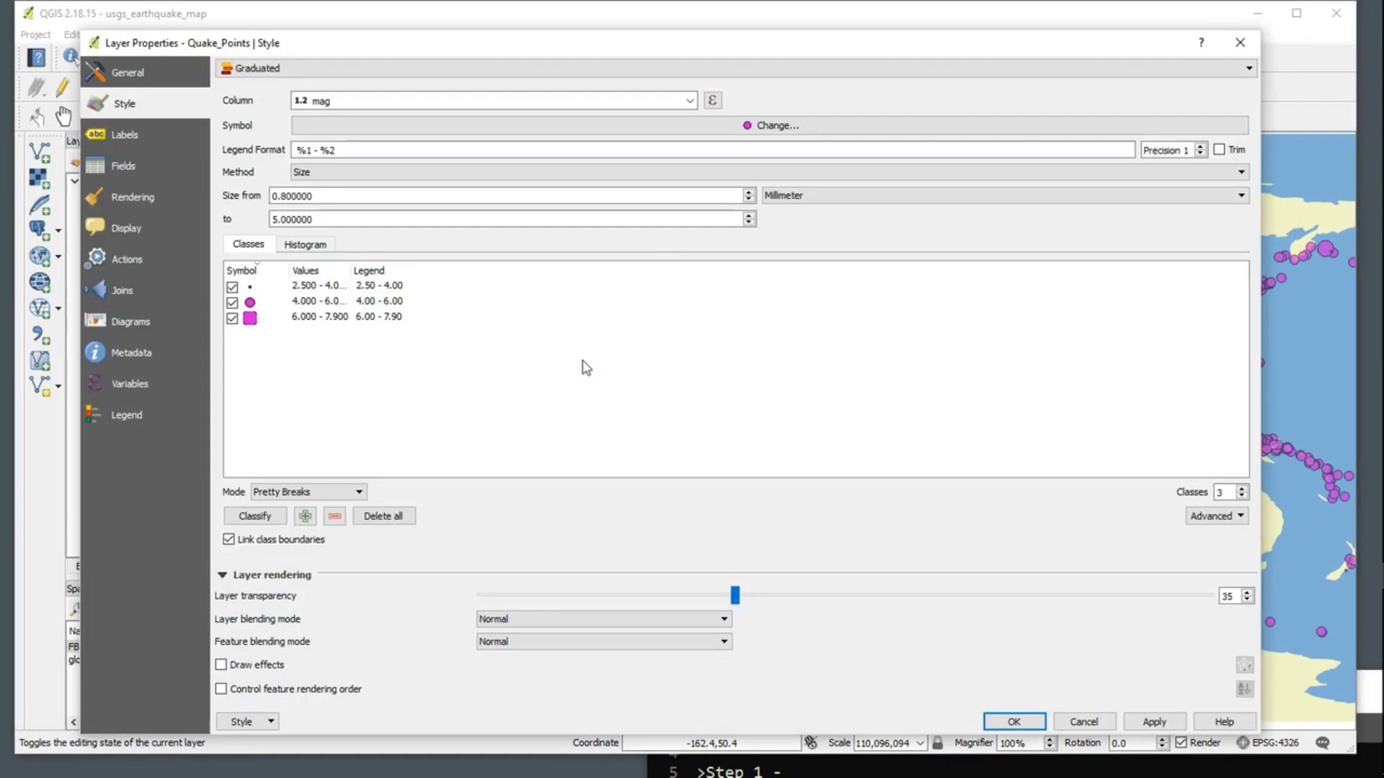
click(612, 70)
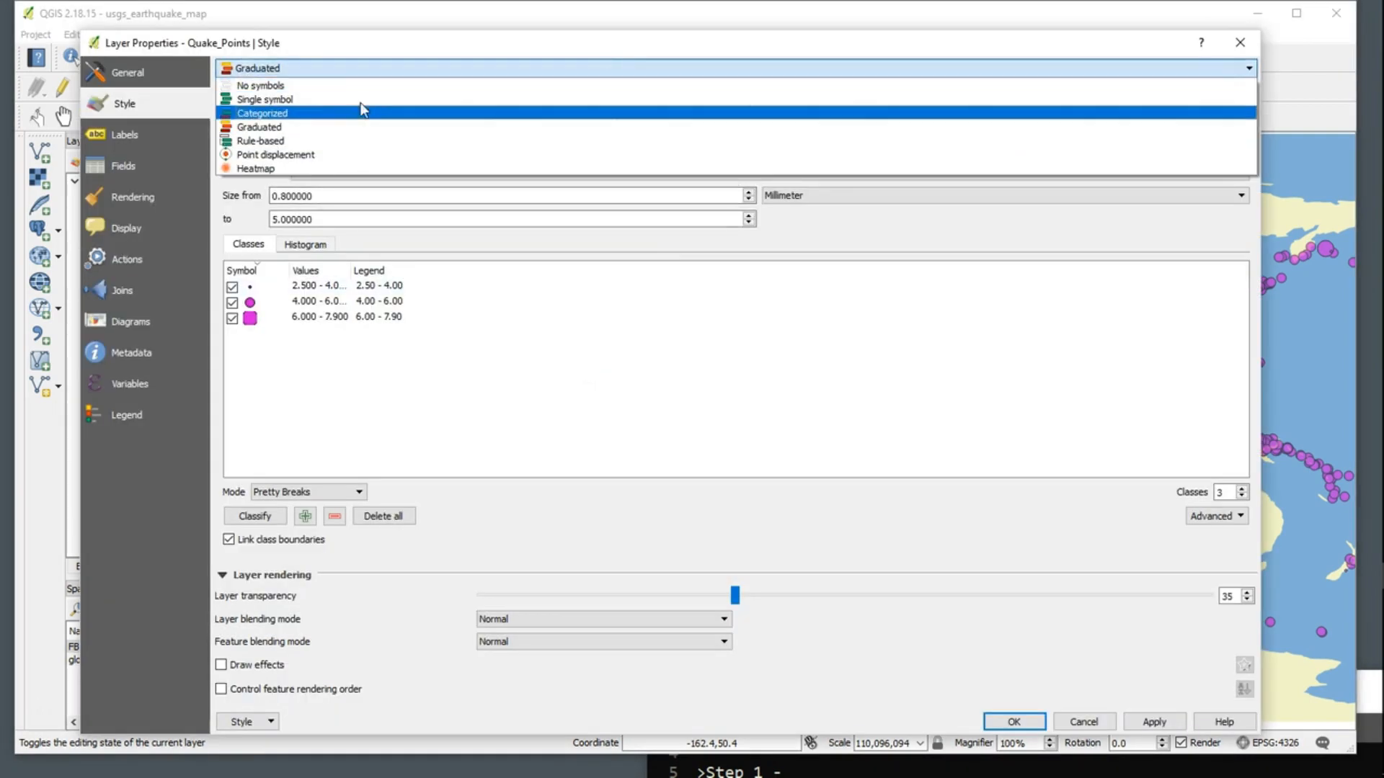
click(275, 99)
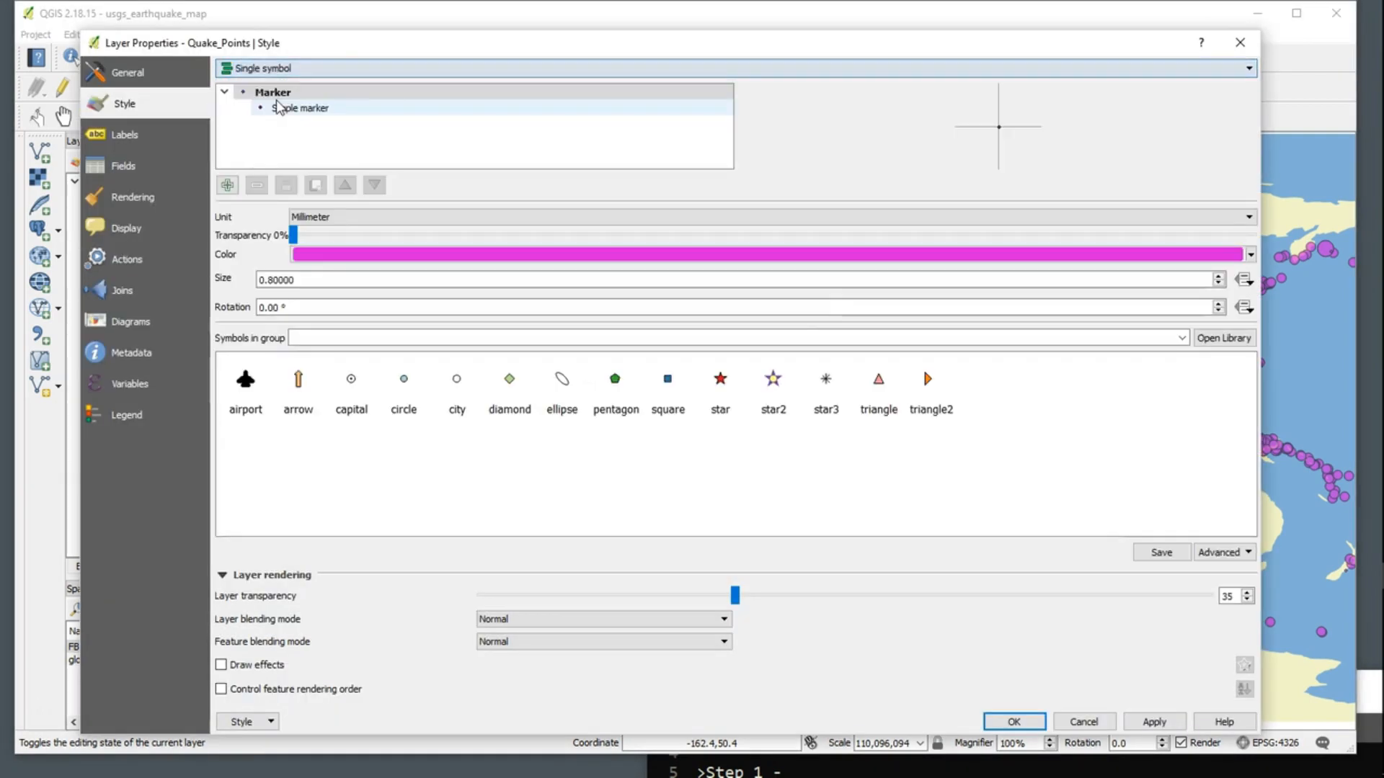
click(1154, 722)
click(1013, 722)
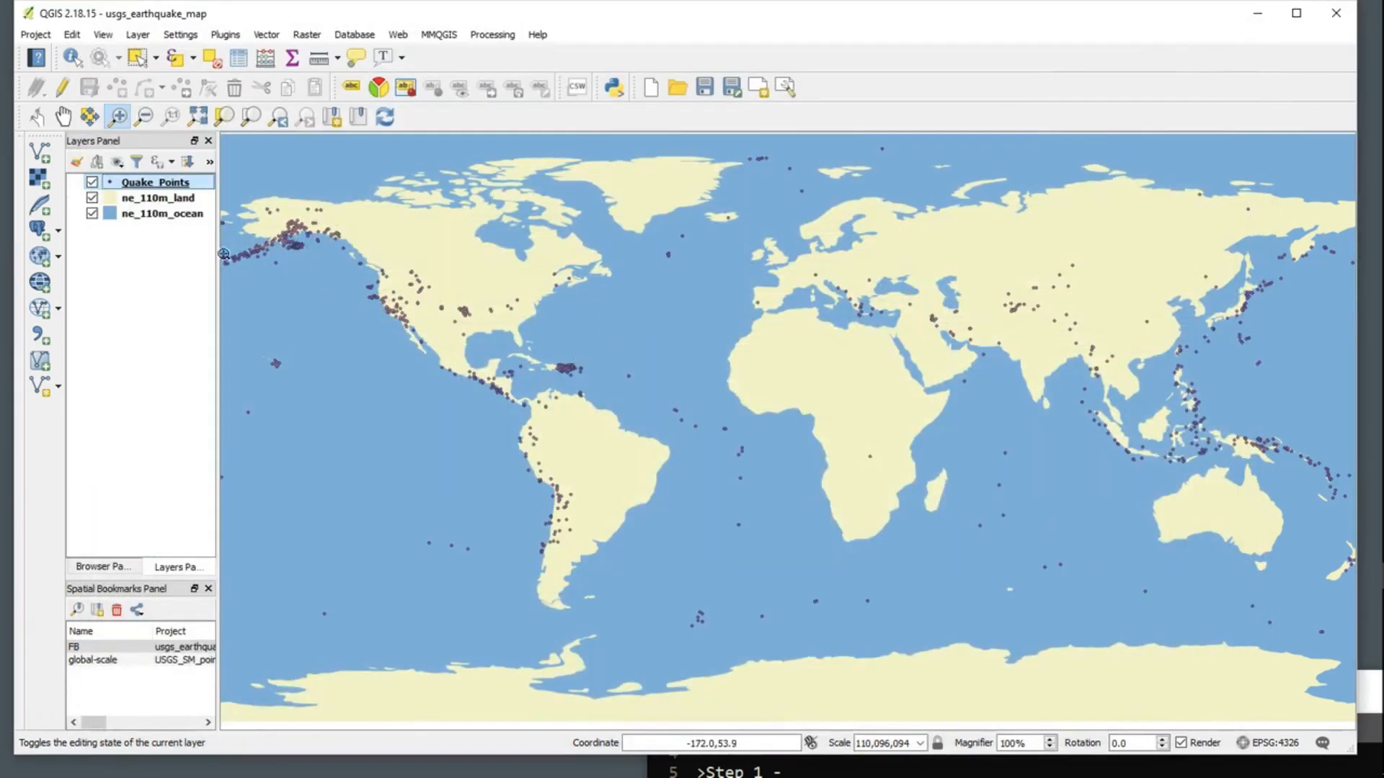
Step: Reopen the Quake_Points layer properties and set the layer transparency to 0
right_click(172, 182)
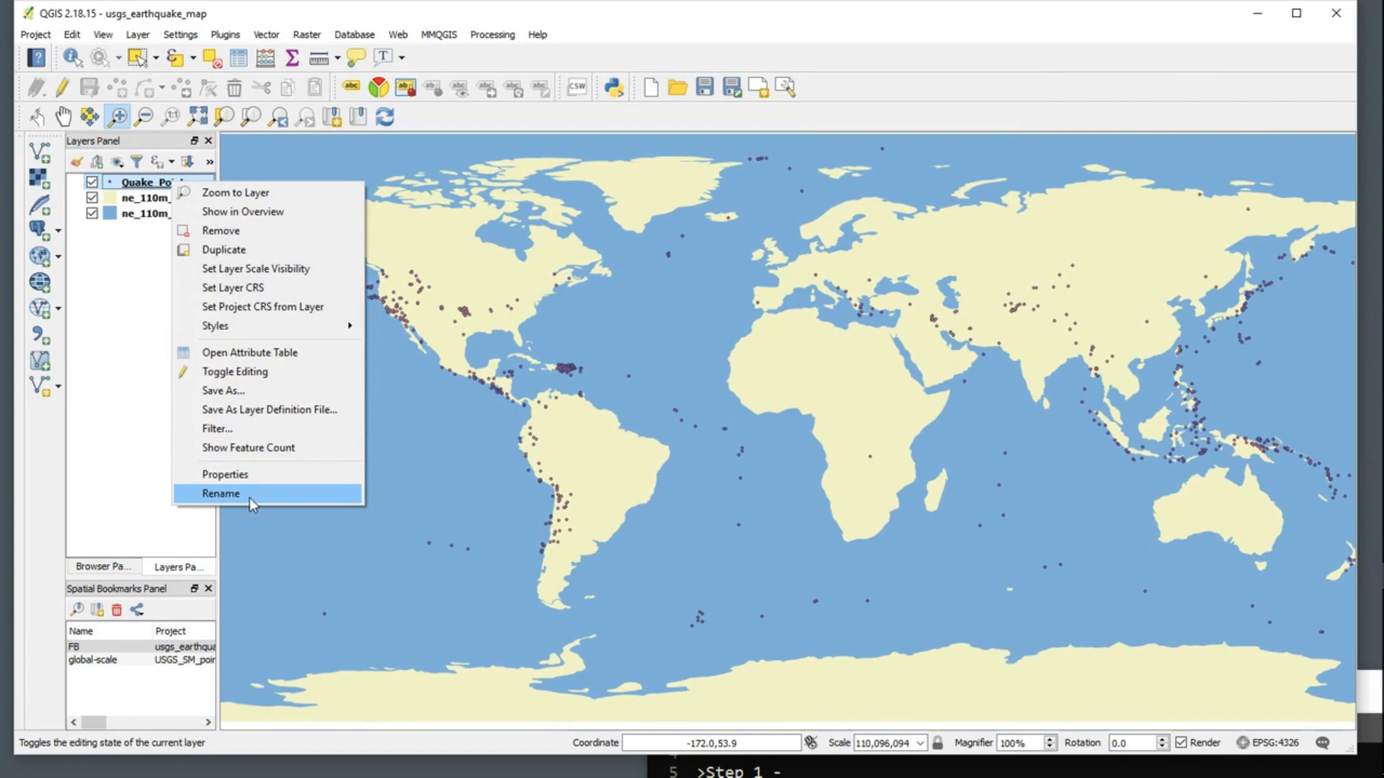
click(245, 477)
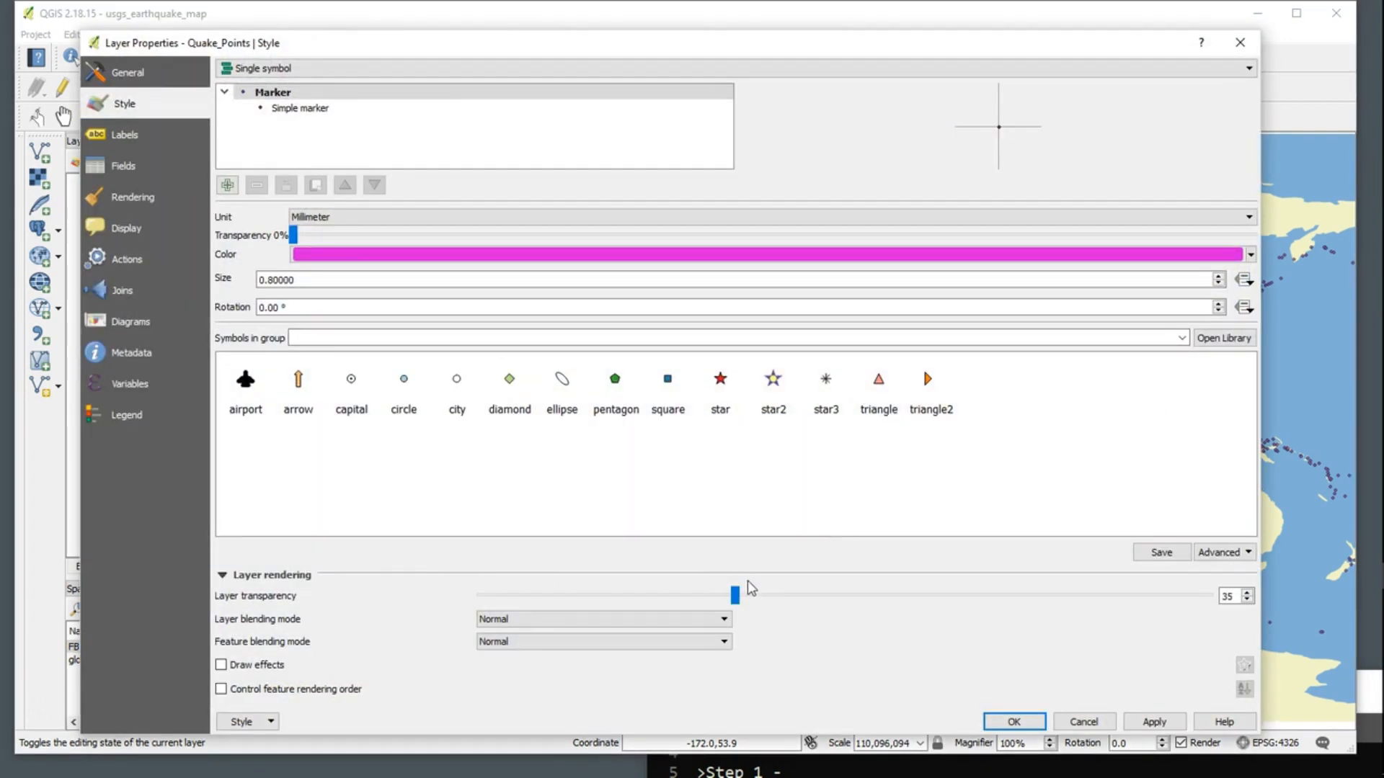
drag(735, 596, 479, 594)
click(1144, 724)
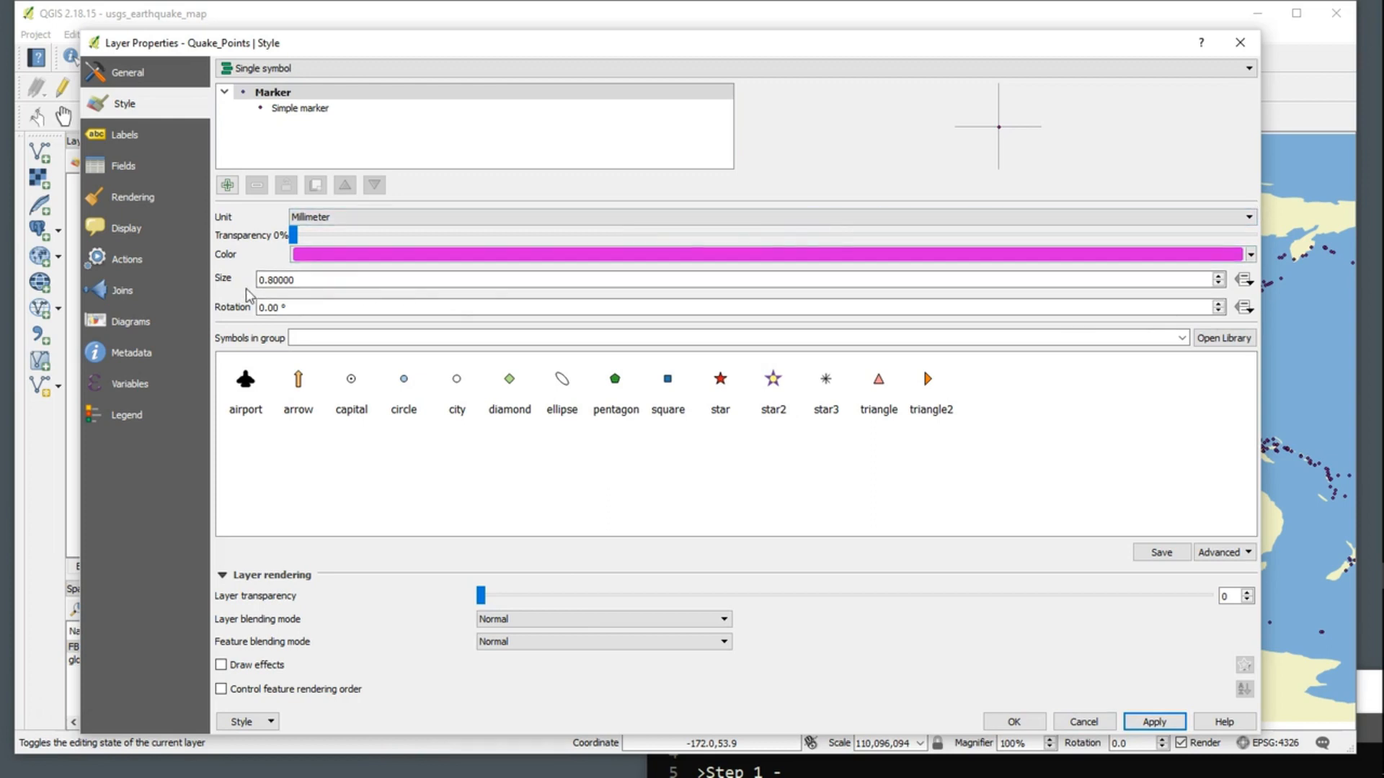
Step: Open the Size Assistant for the marker size and choose the mag field with the Radius scale method
click(1245, 281)
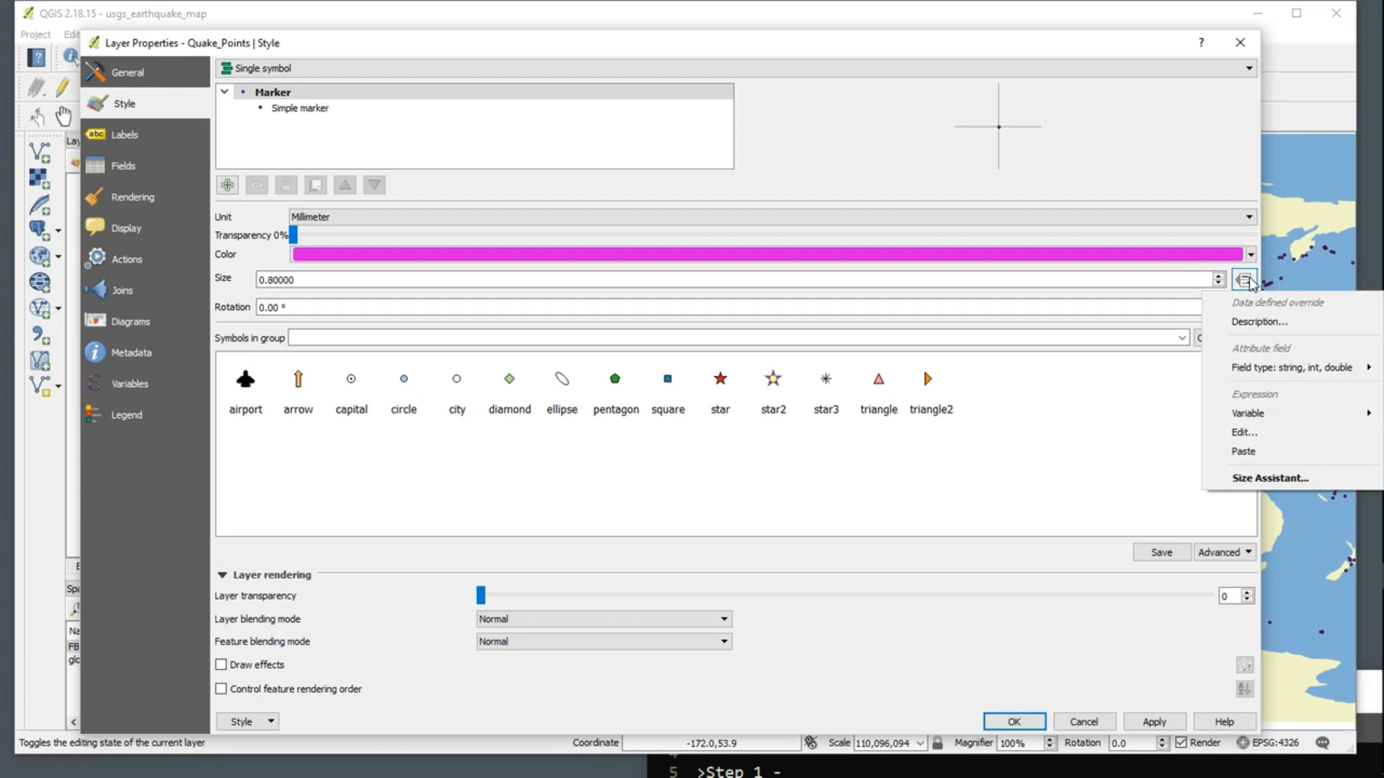
click(1275, 478)
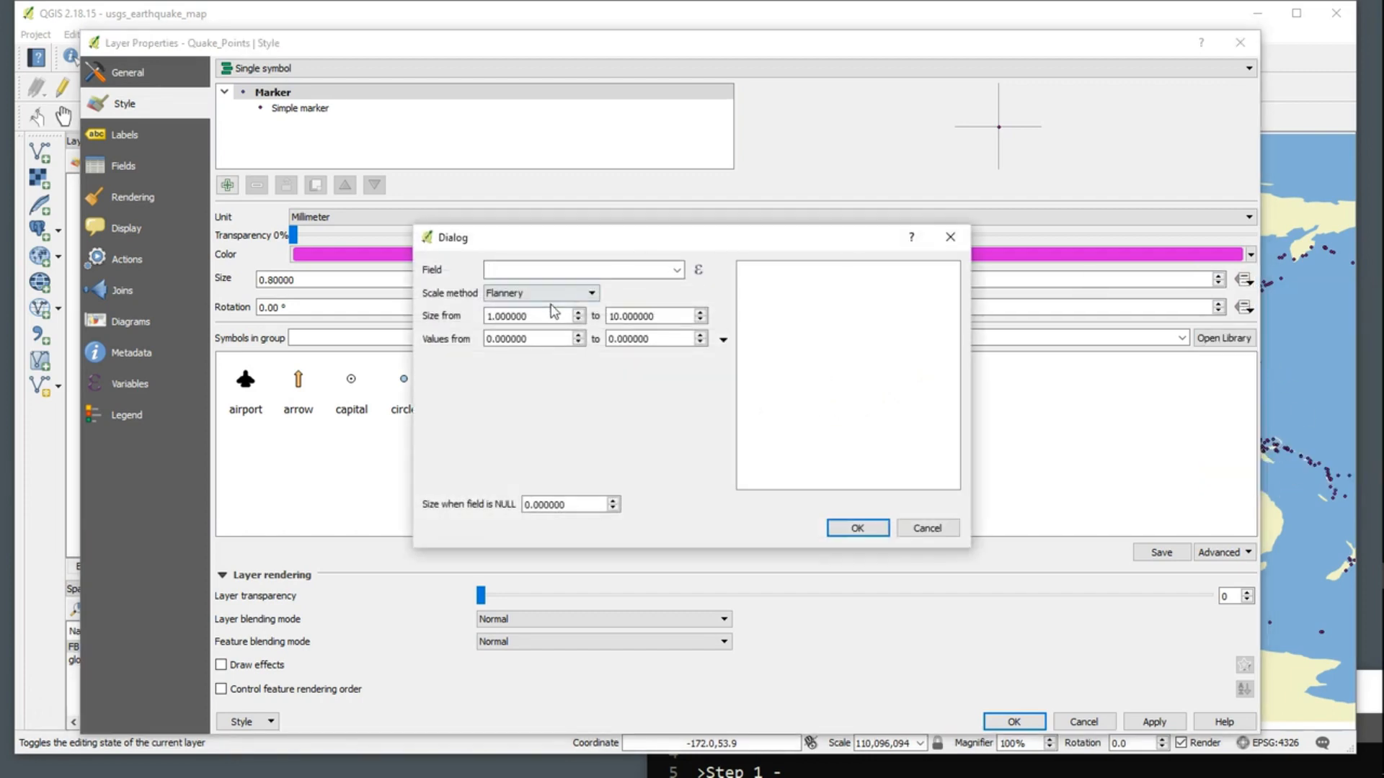
click(677, 271)
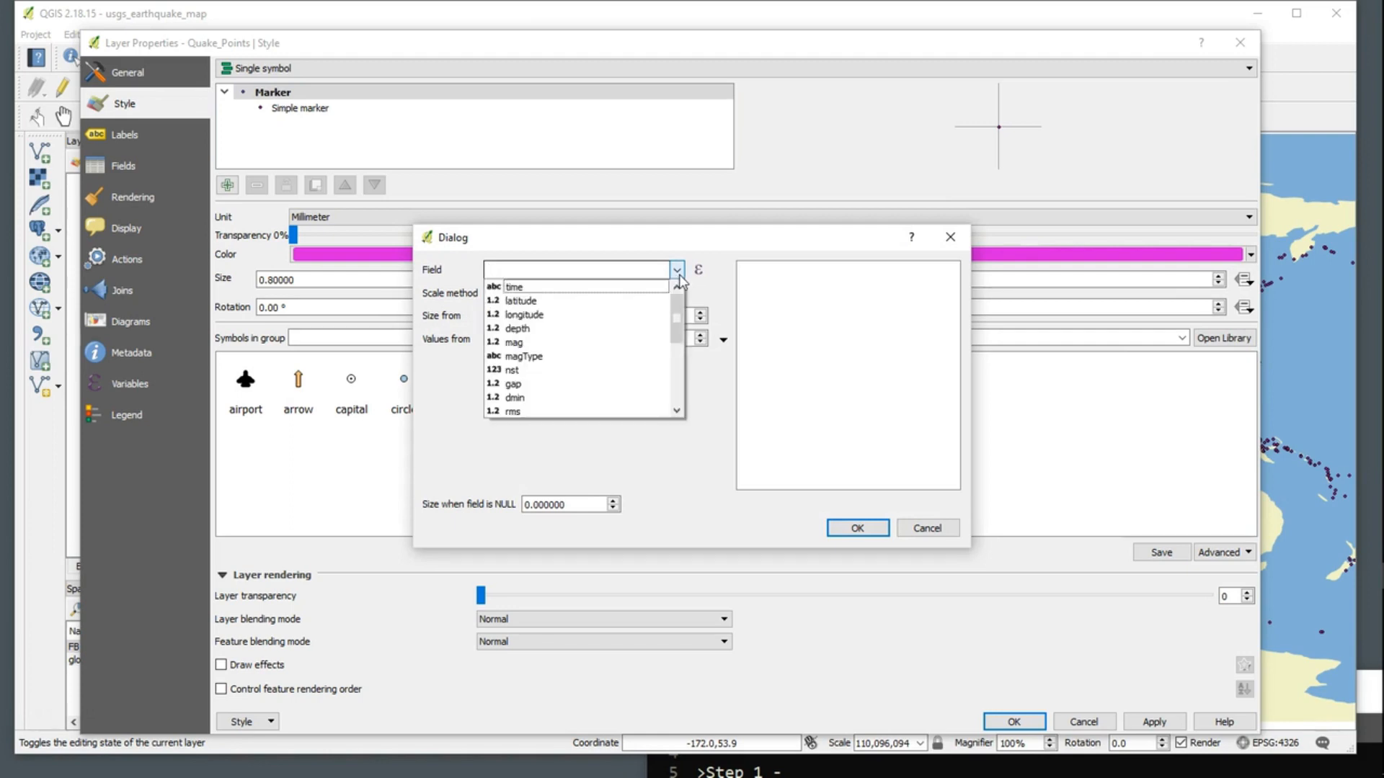
click(515, 343)
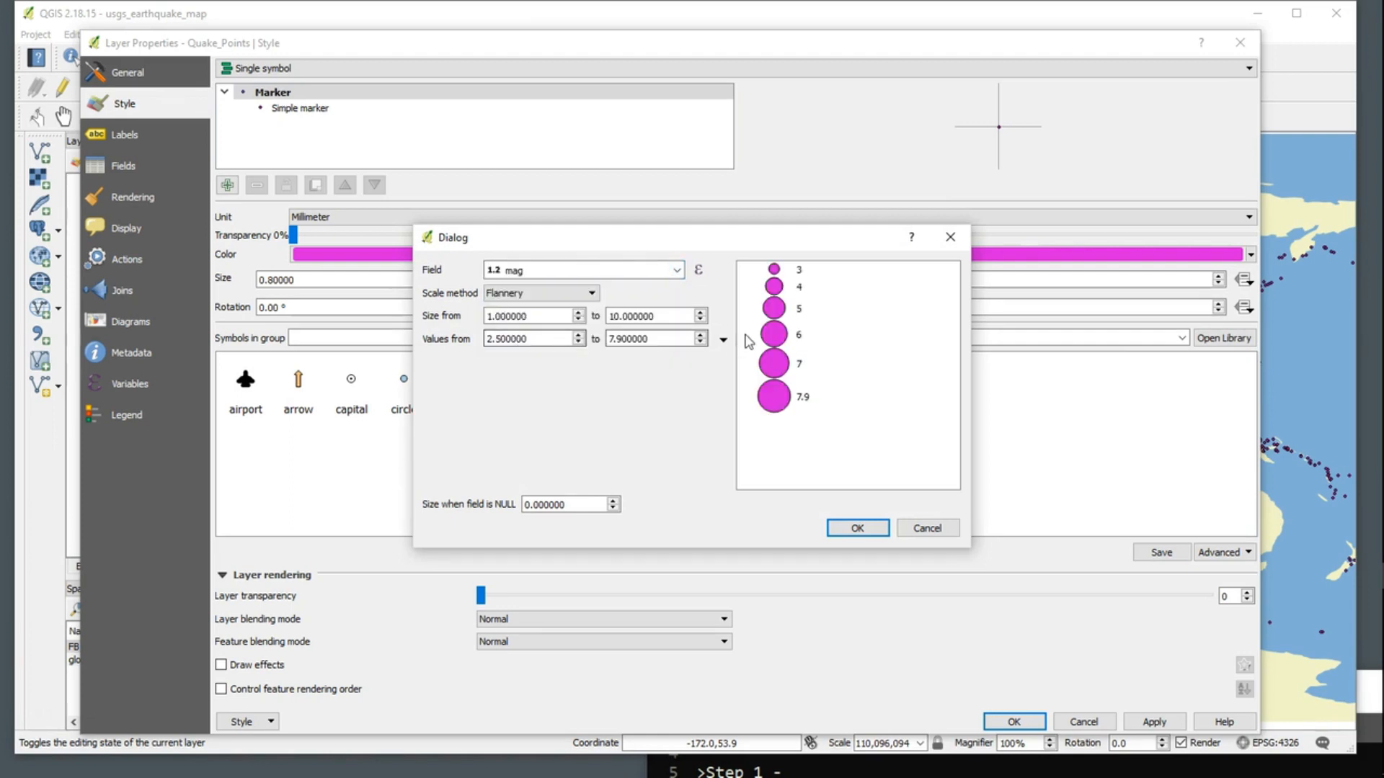
click(541, 301)
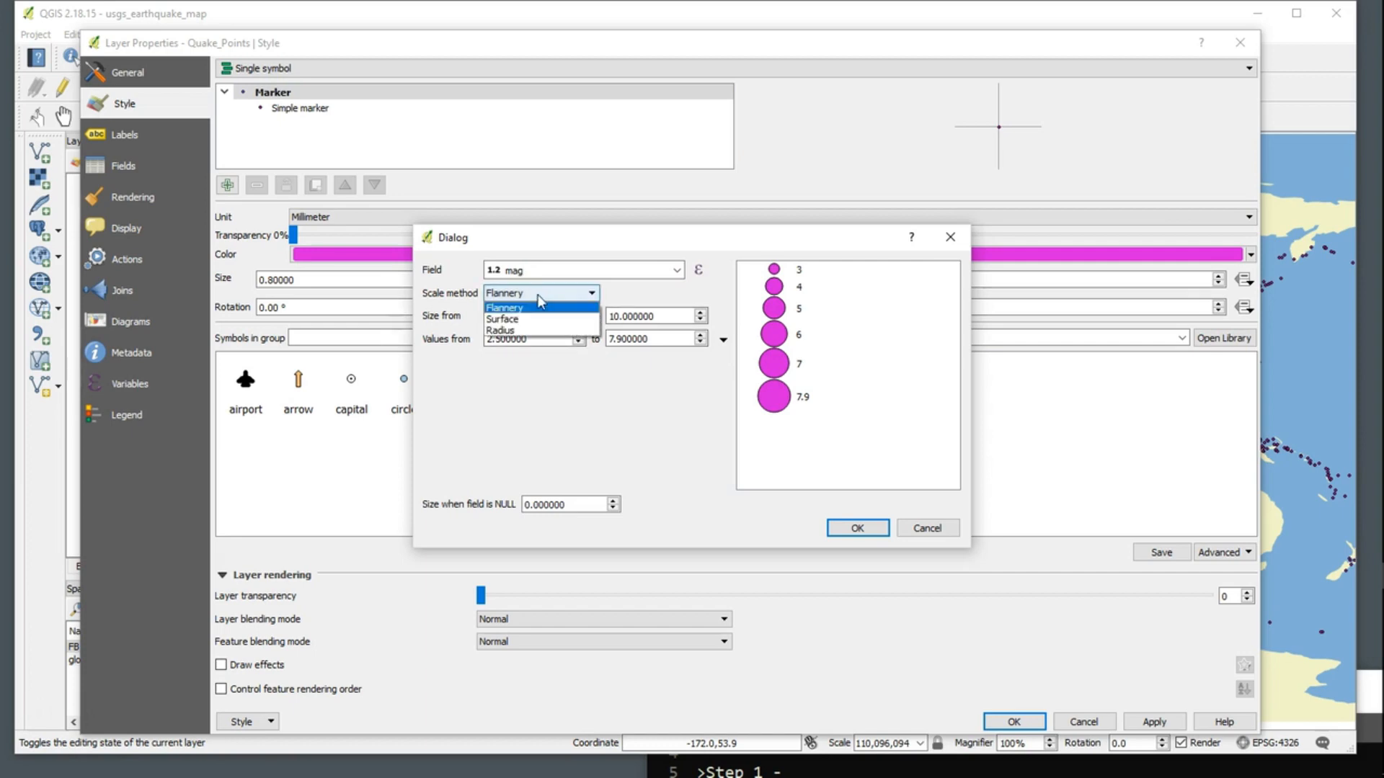
click(509, 332)
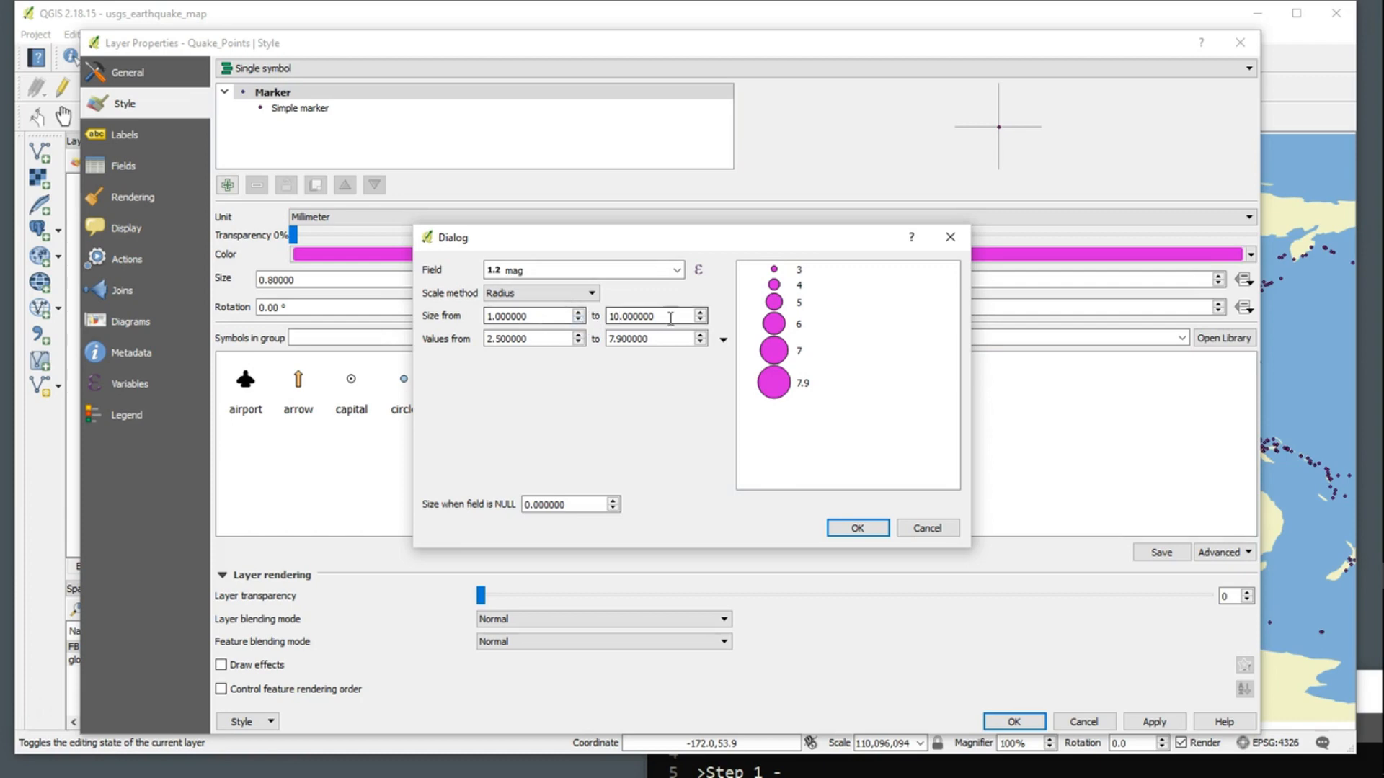
Step: Set the Size Assistant's minimum symbol size to 0.2
drag(518, 316, 463, 310)
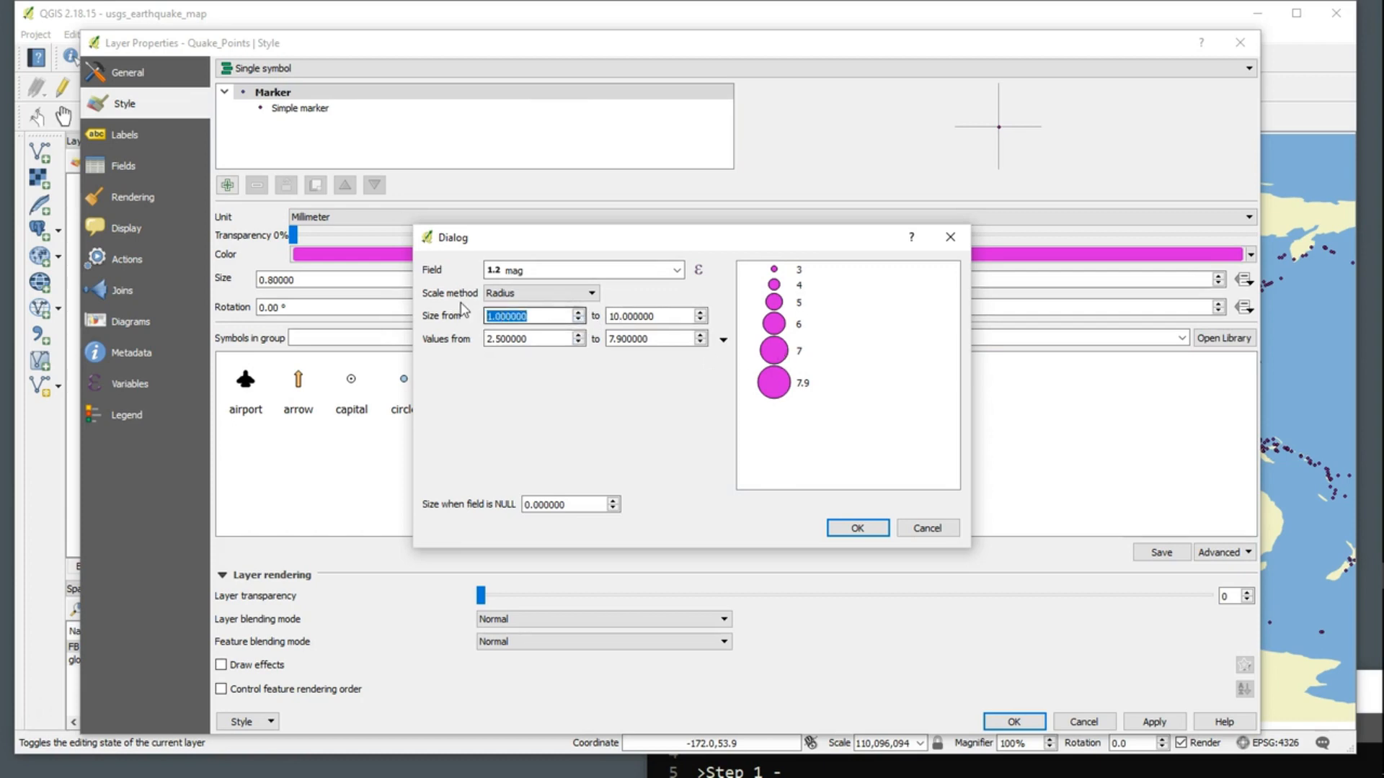
text(.2)
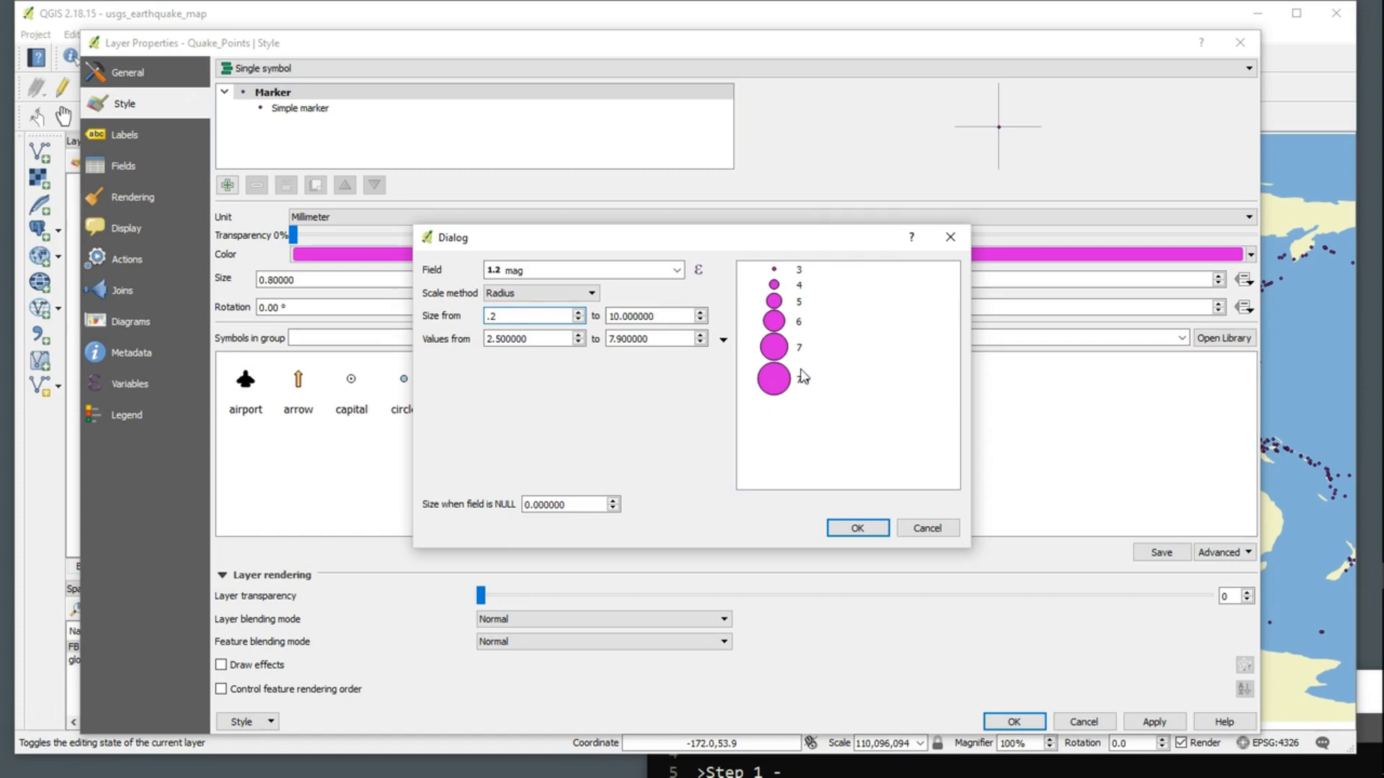
key(Tab)
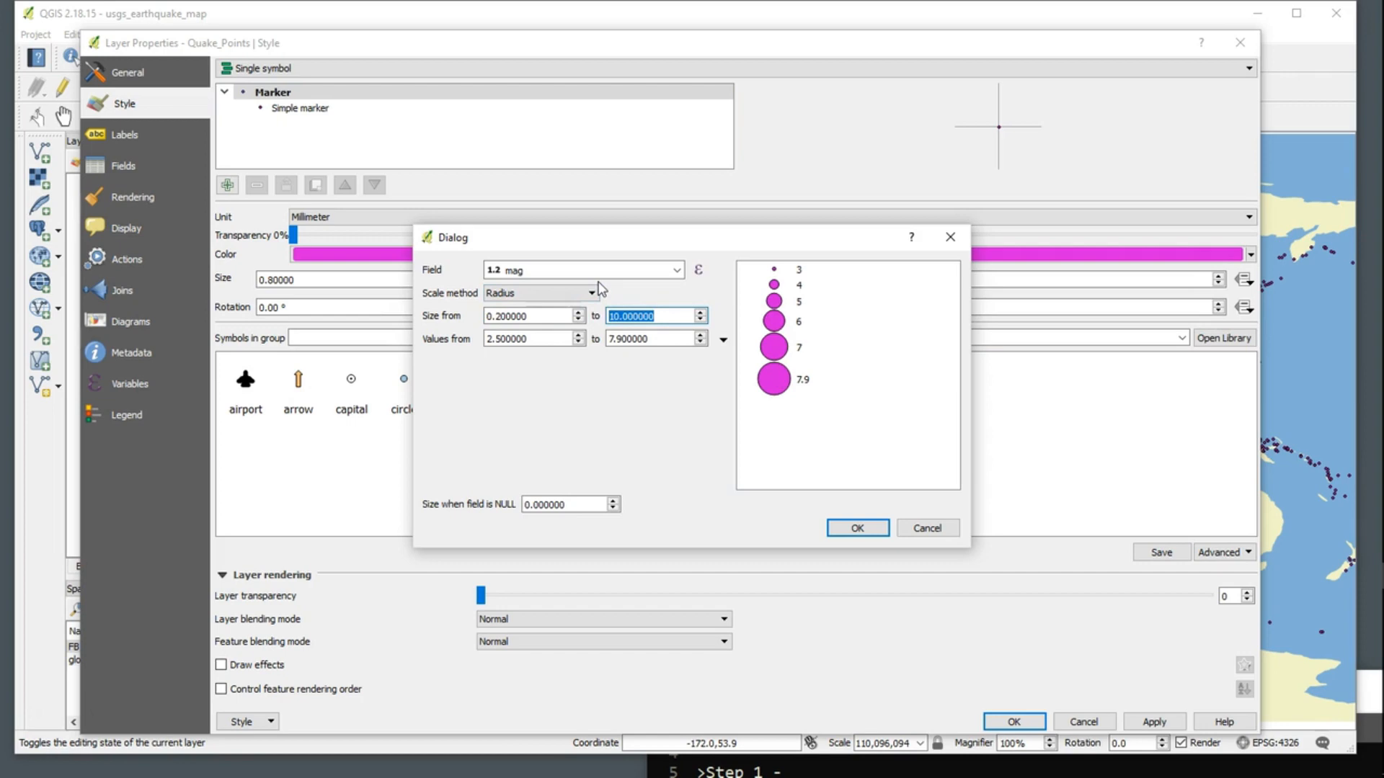
Step: Set the Size Assistant's maximum symbol size to 7 and its lower value limit to 6, and apply the style to the map
text(7)
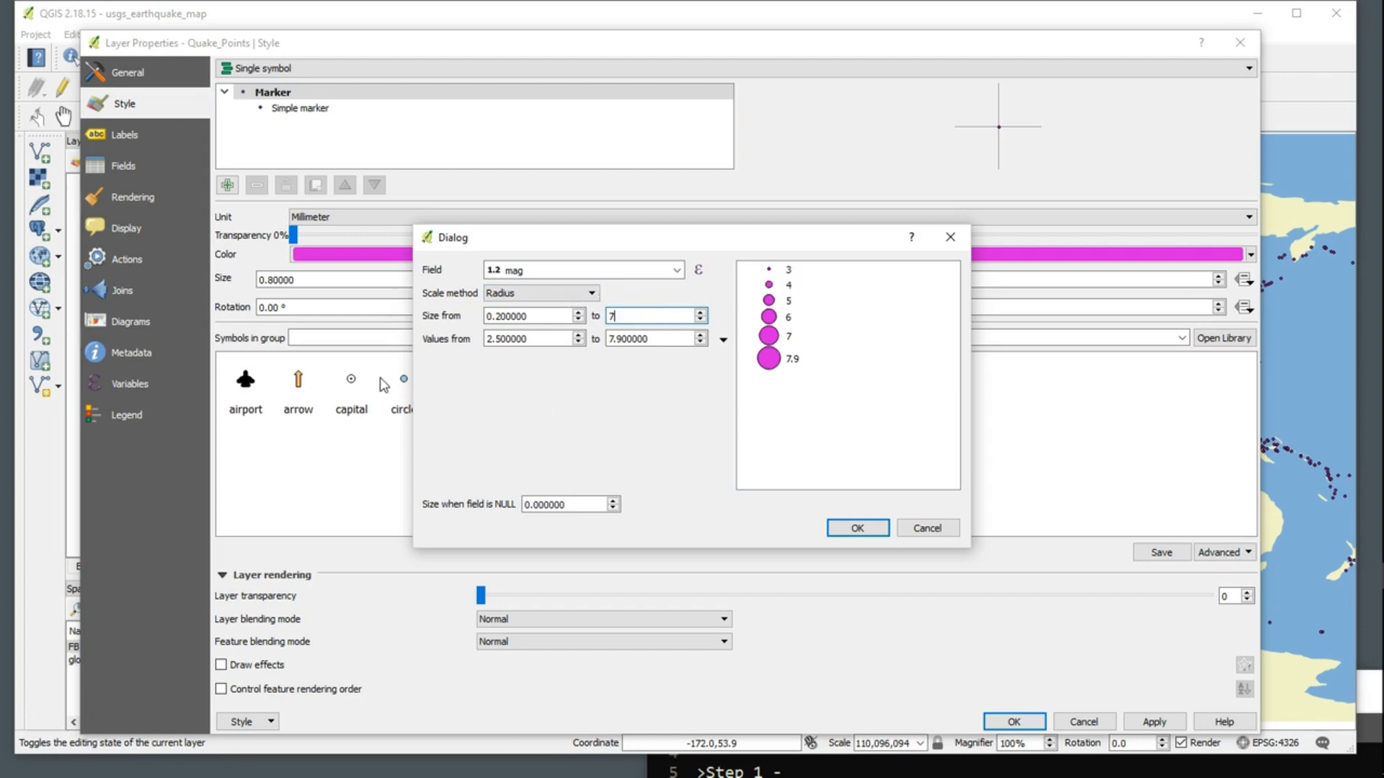
click(493, 340)
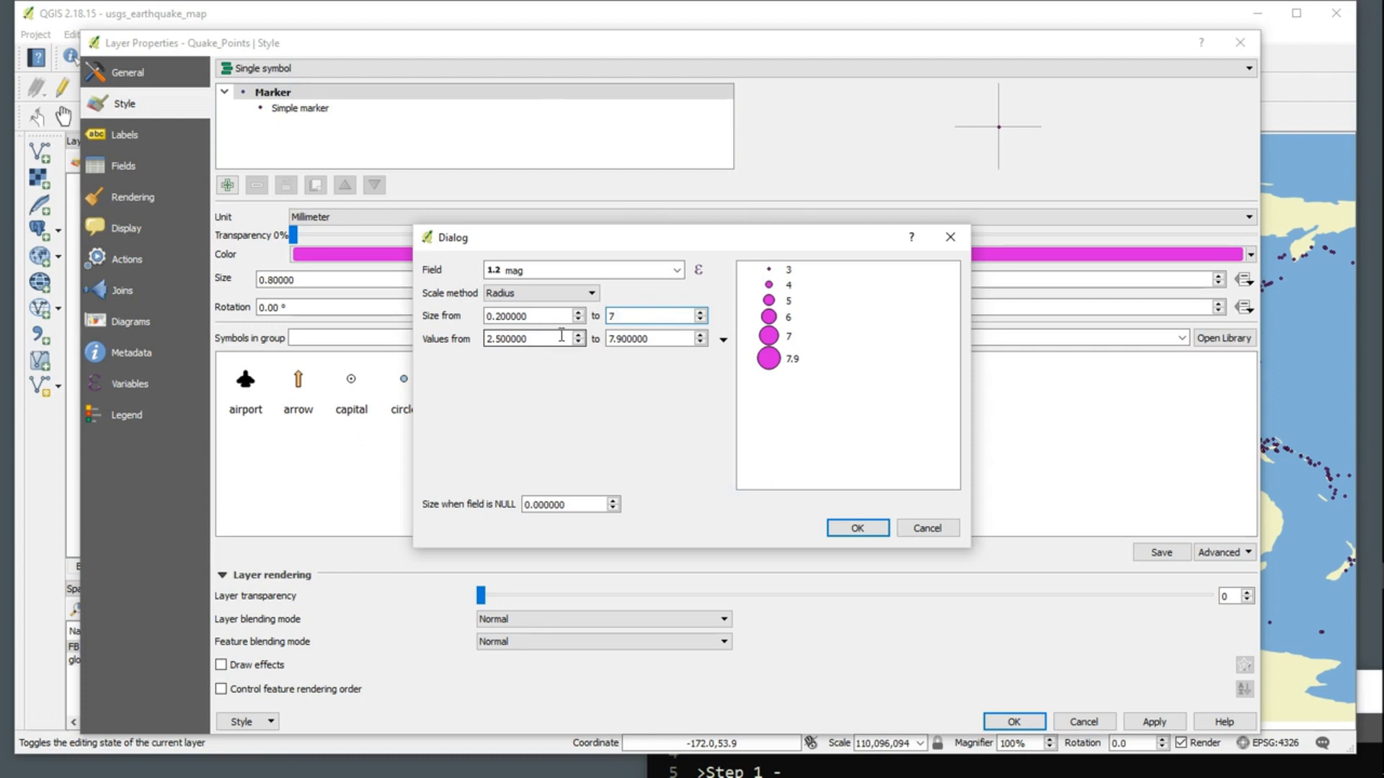
drag(545, 338, 493, 335)
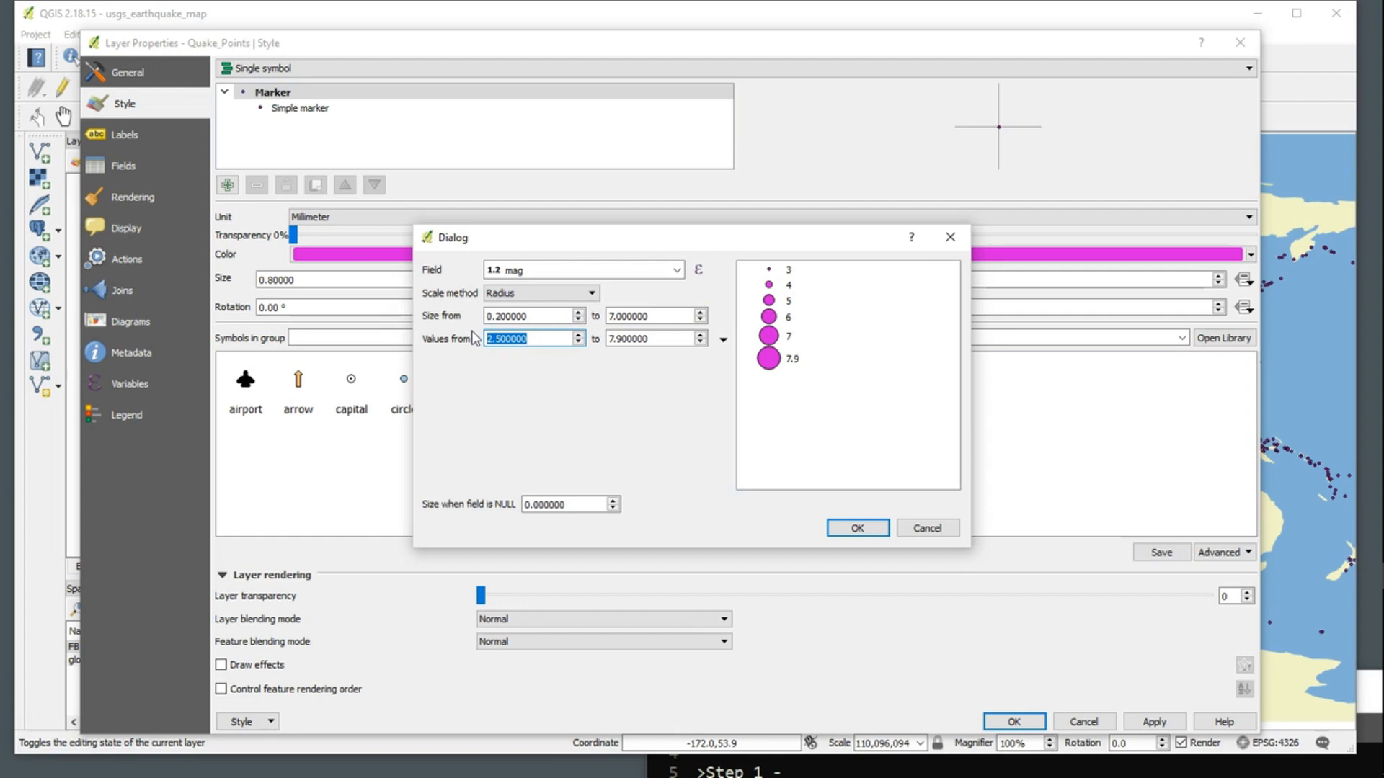
text(6)
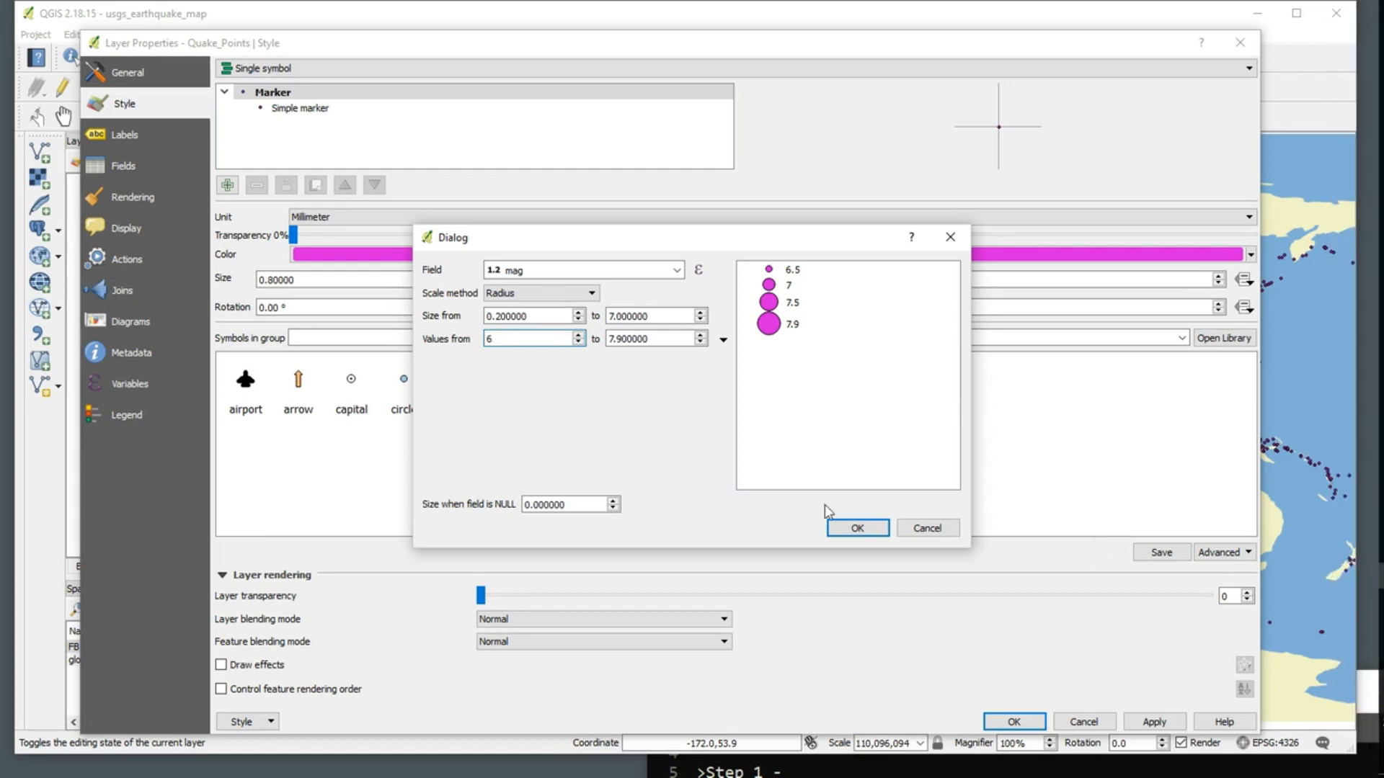
click(855, 527)
click(1151, 723)
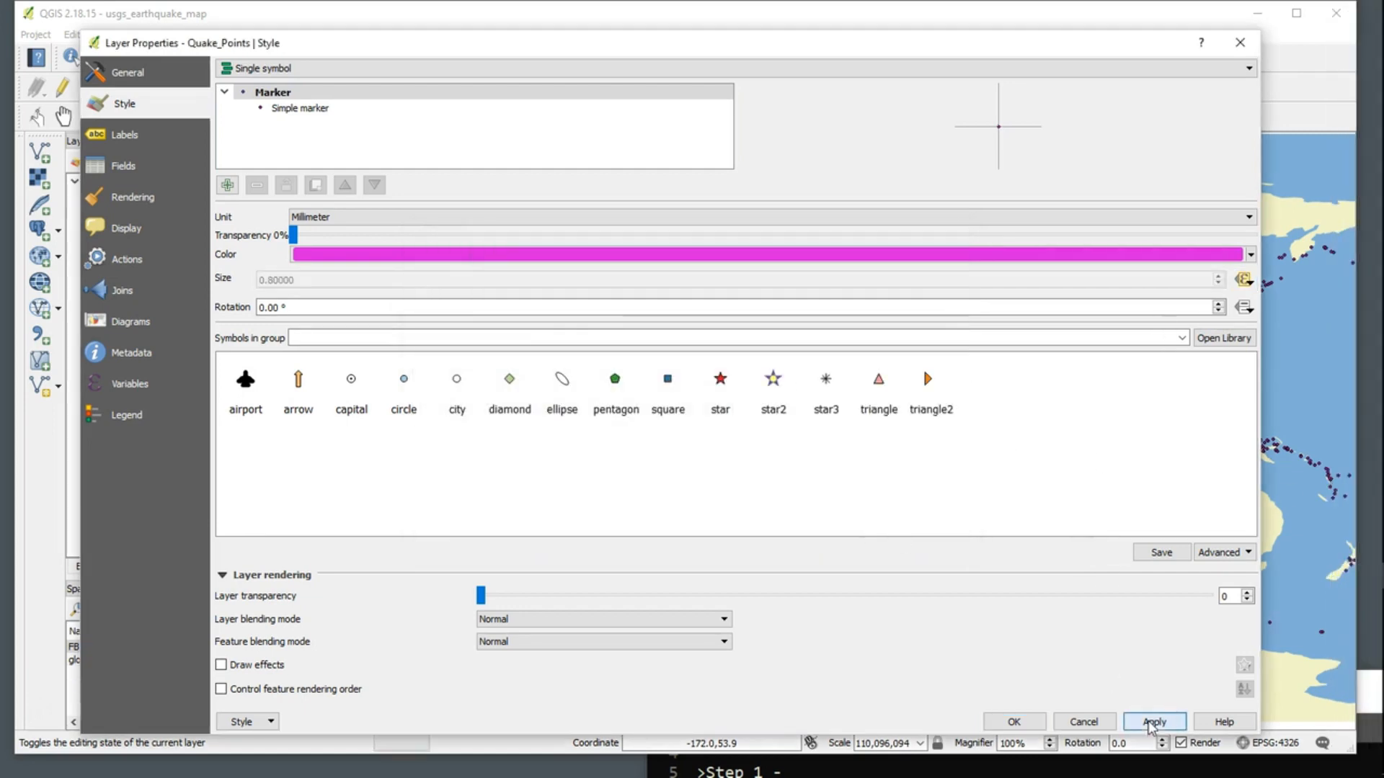
click(1014, 721)
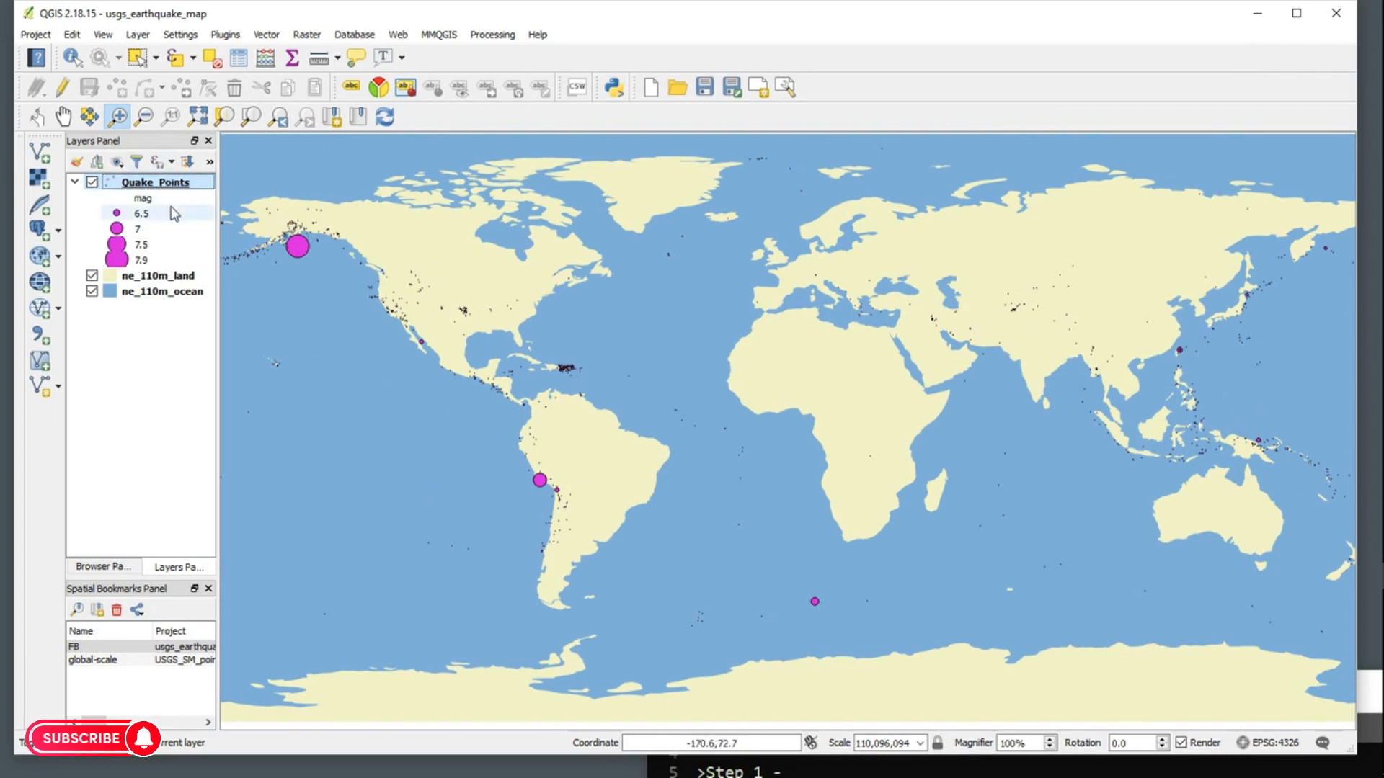
Step: In the Quake_Points marker's Size Assistant, set the lower value limit to 2.5 and apply the style to the map
right_click(166, 183)
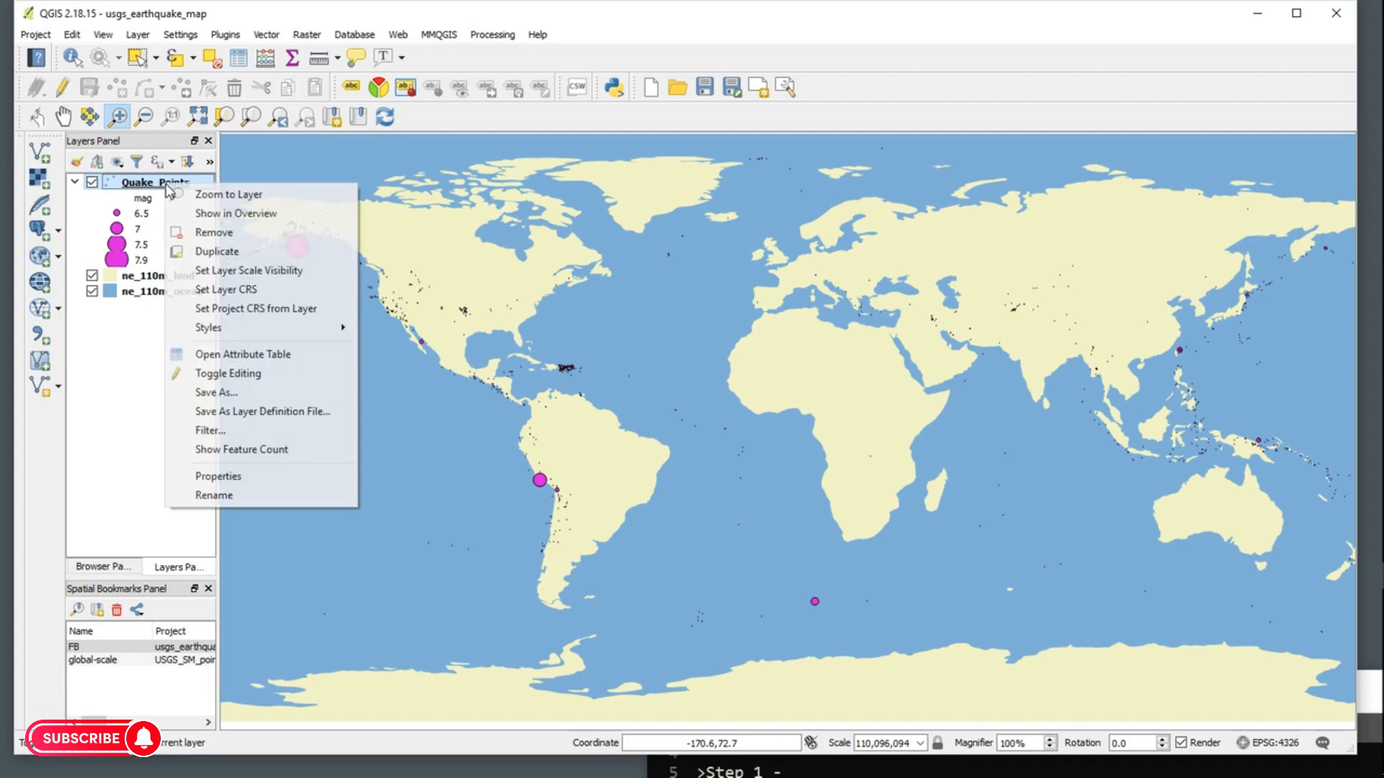
click(232, 495)
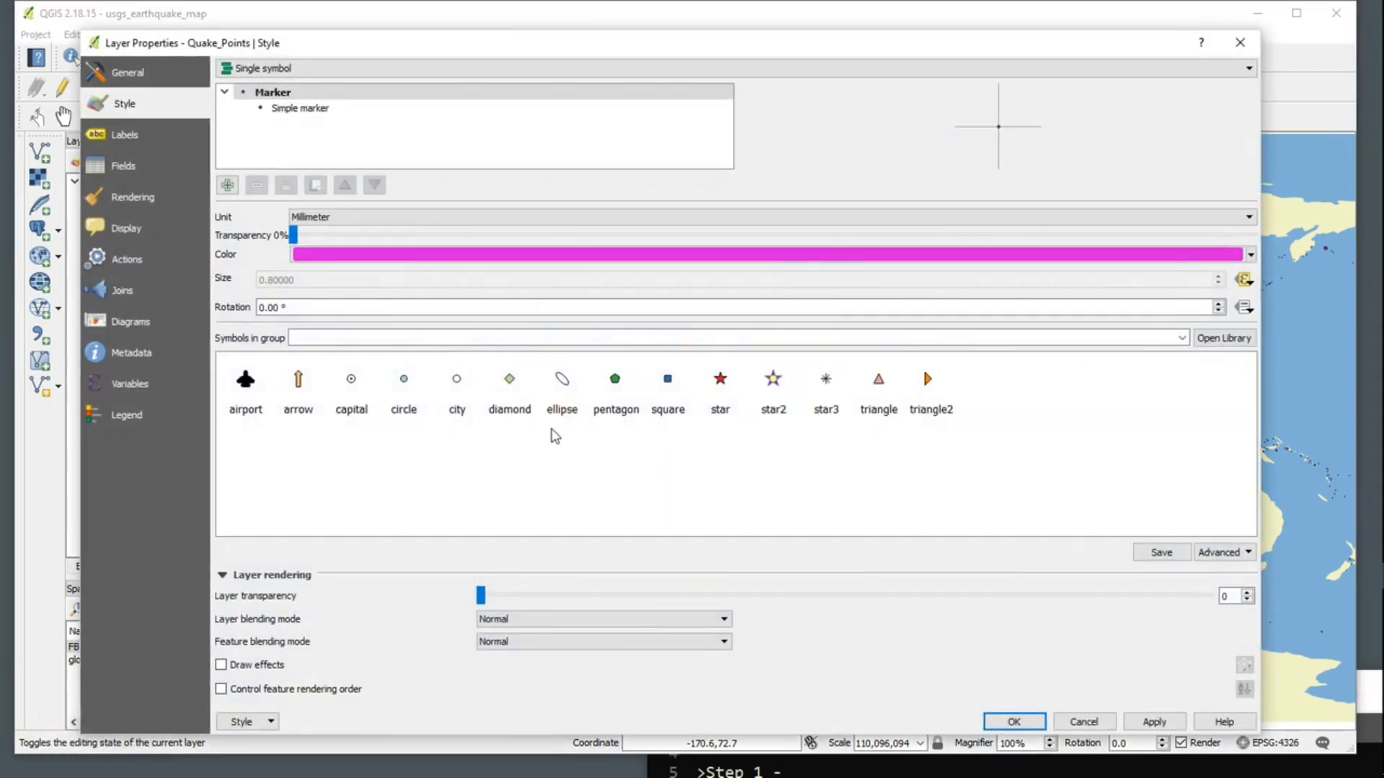
click(1251, 285)
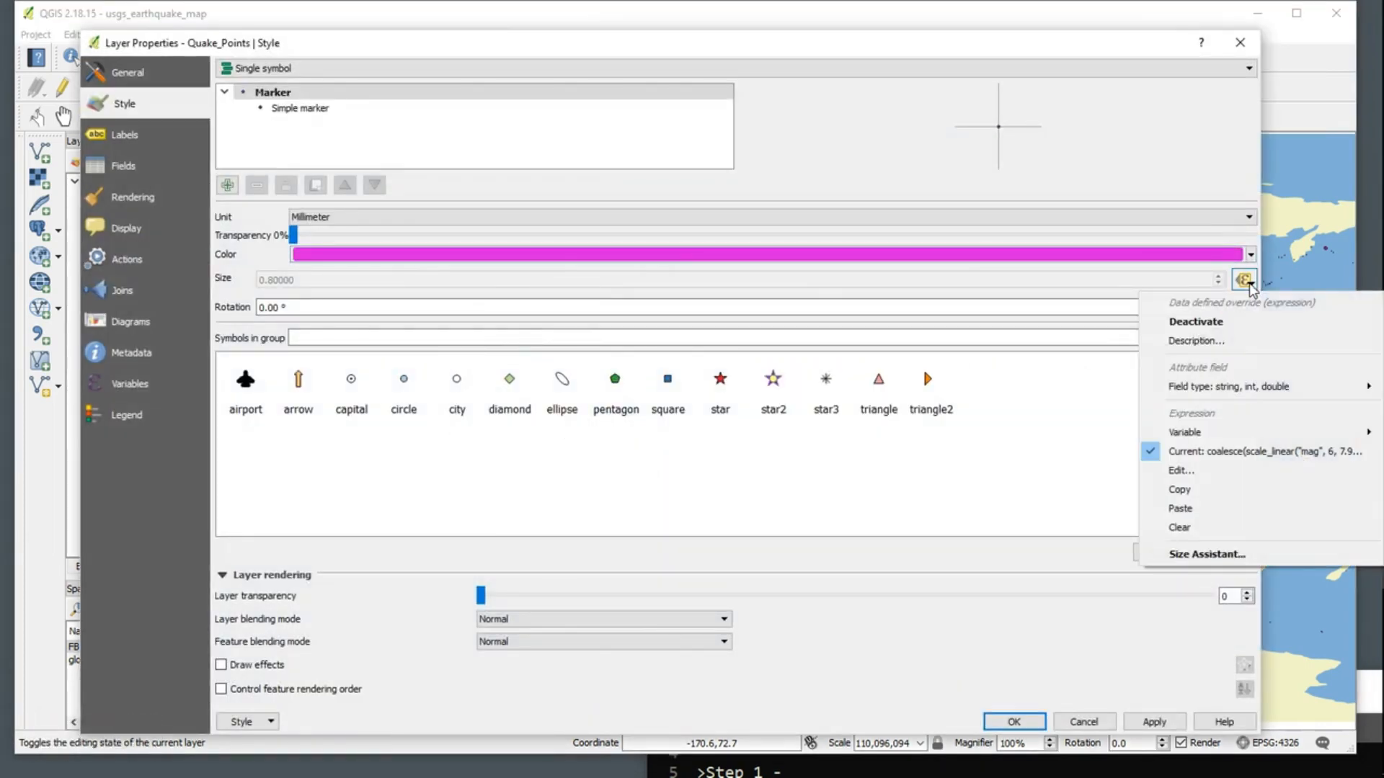
click(1212, 553)
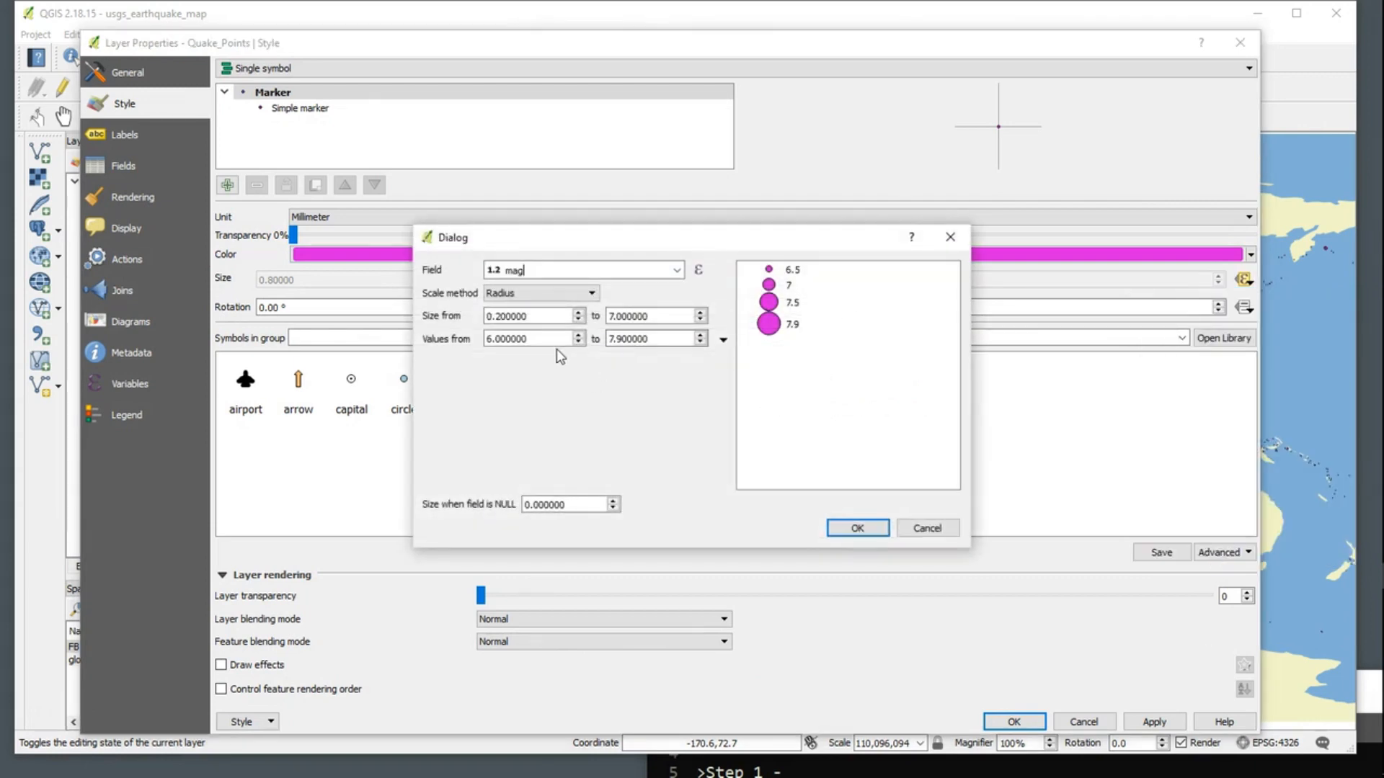
drag(539, 340, 347, 295)
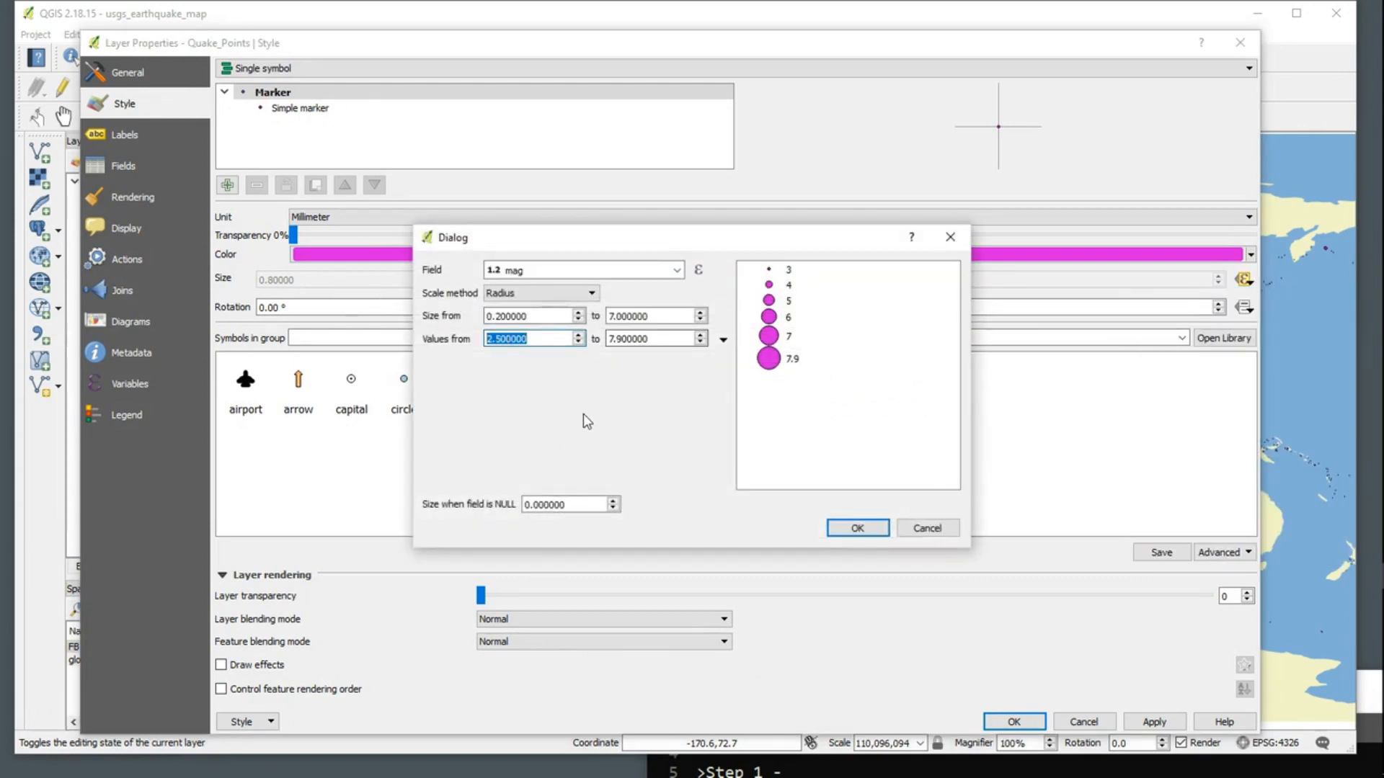
click(871, 533)
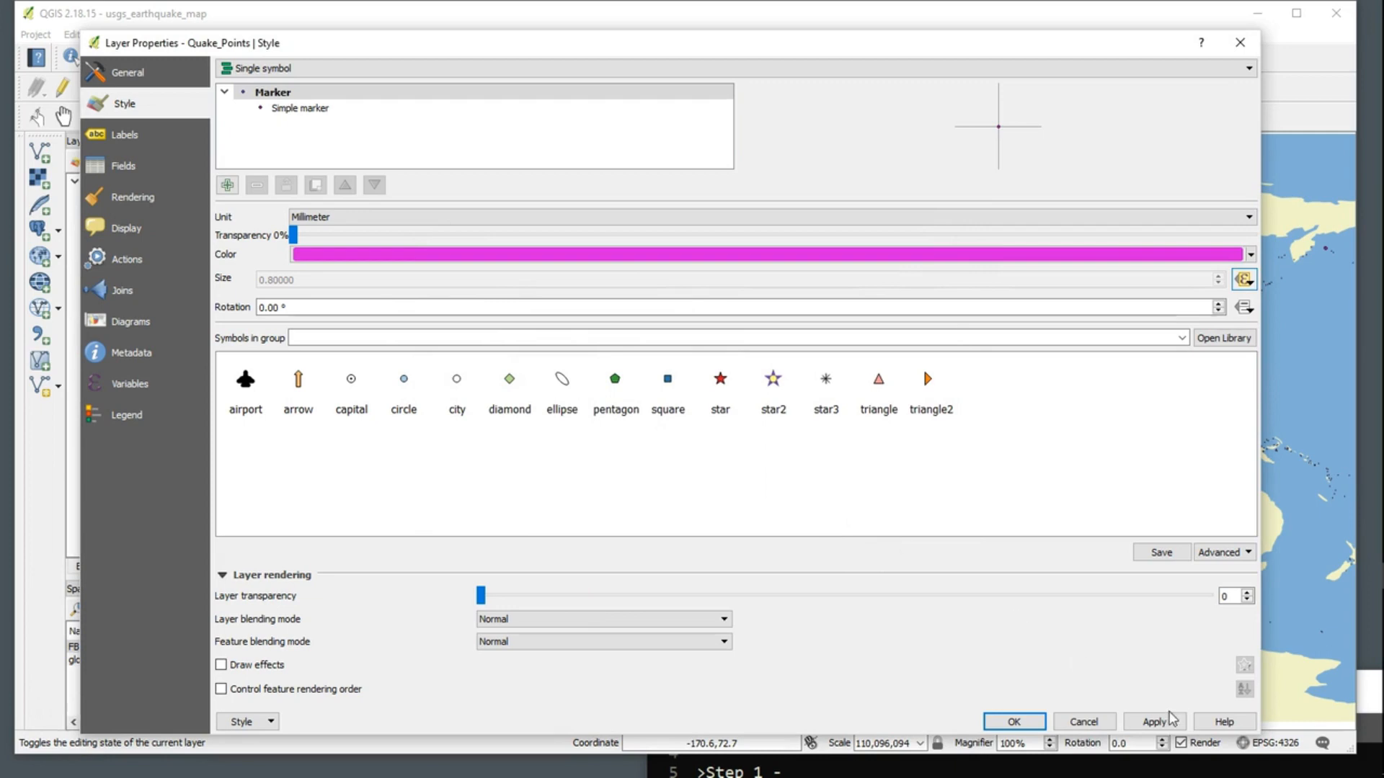
click(1153, 721)
click(1012, 722)
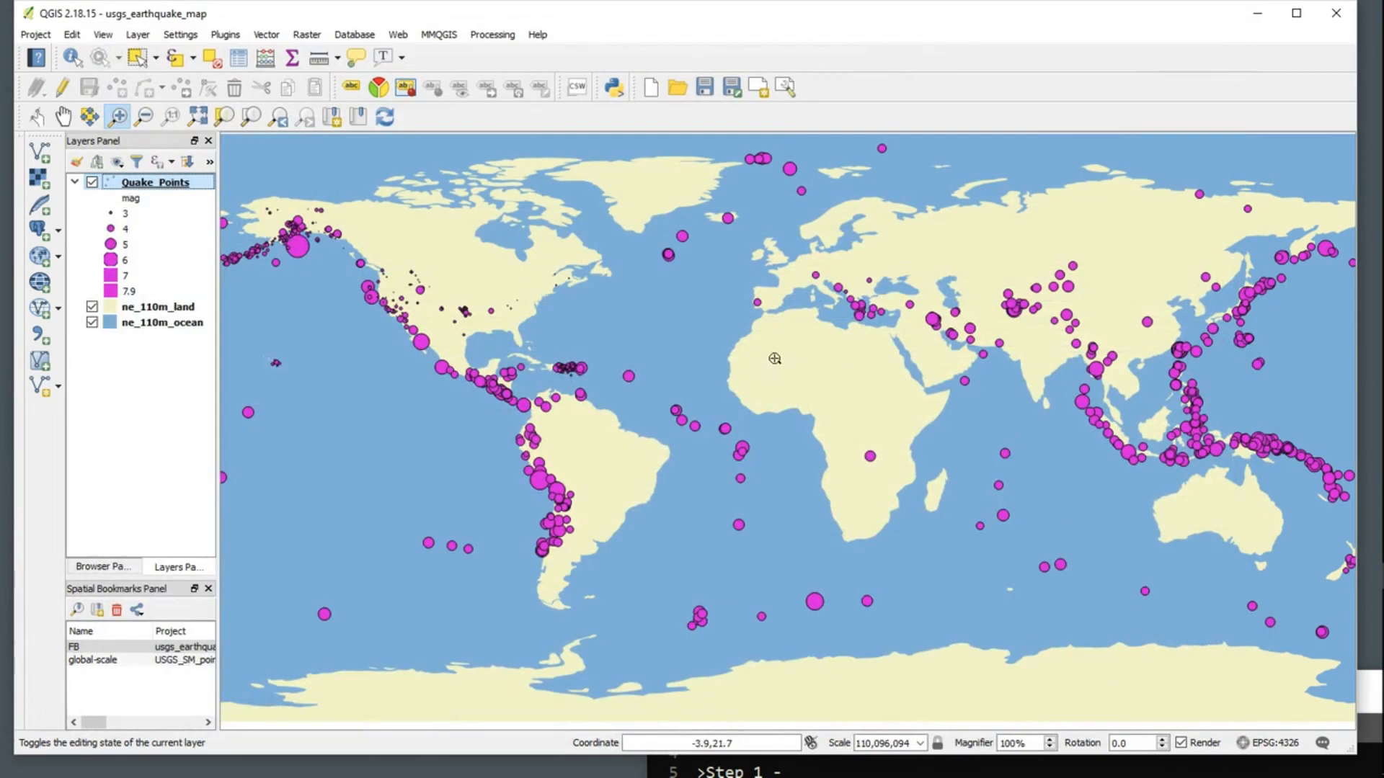